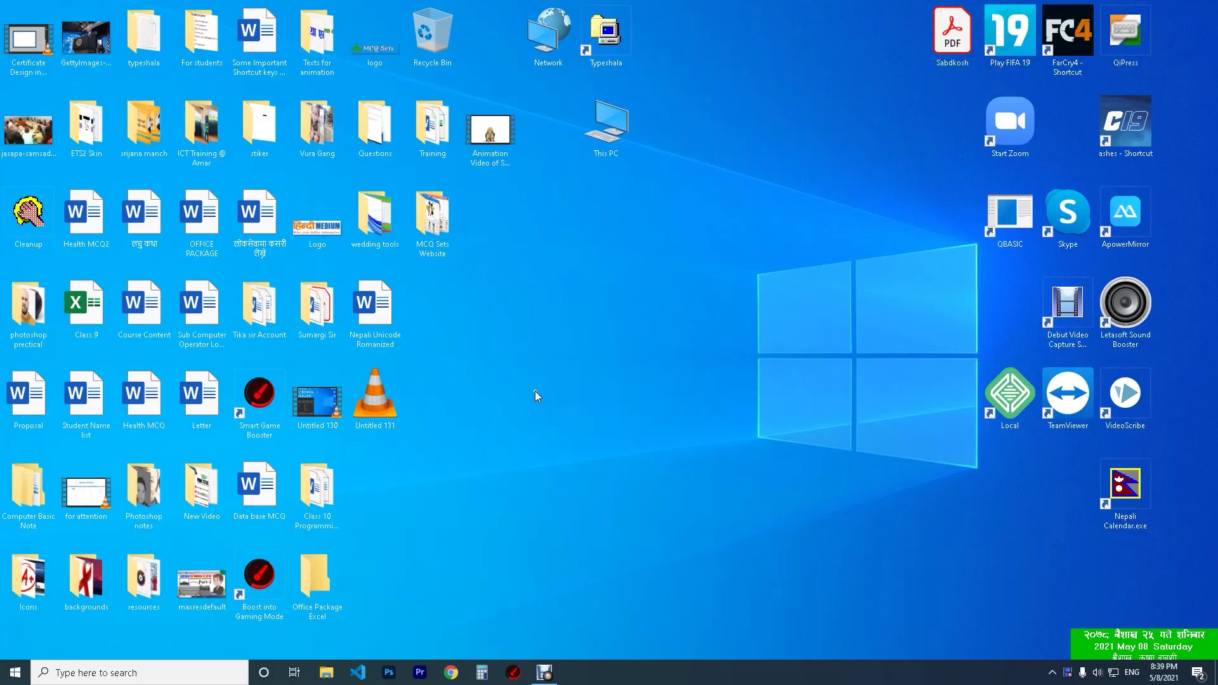
Step: Search Windows for 'excel' and launch Microsoft Excel 2010 from Best match
click(160, 676)
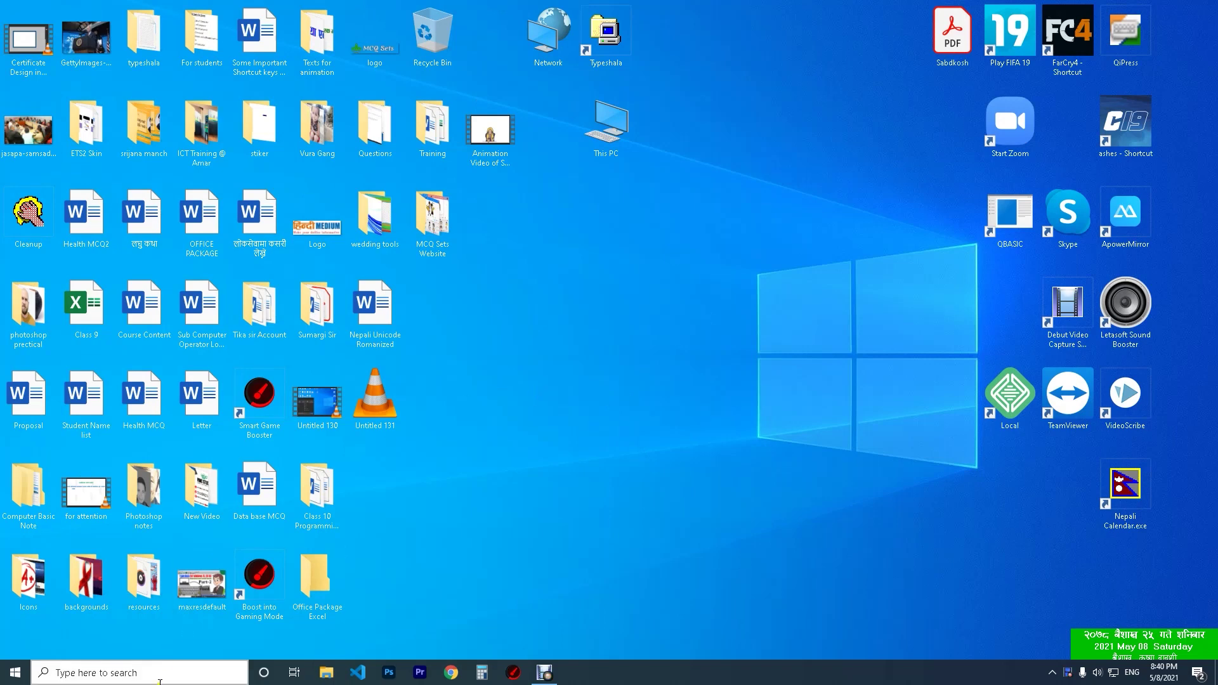
text(excel)
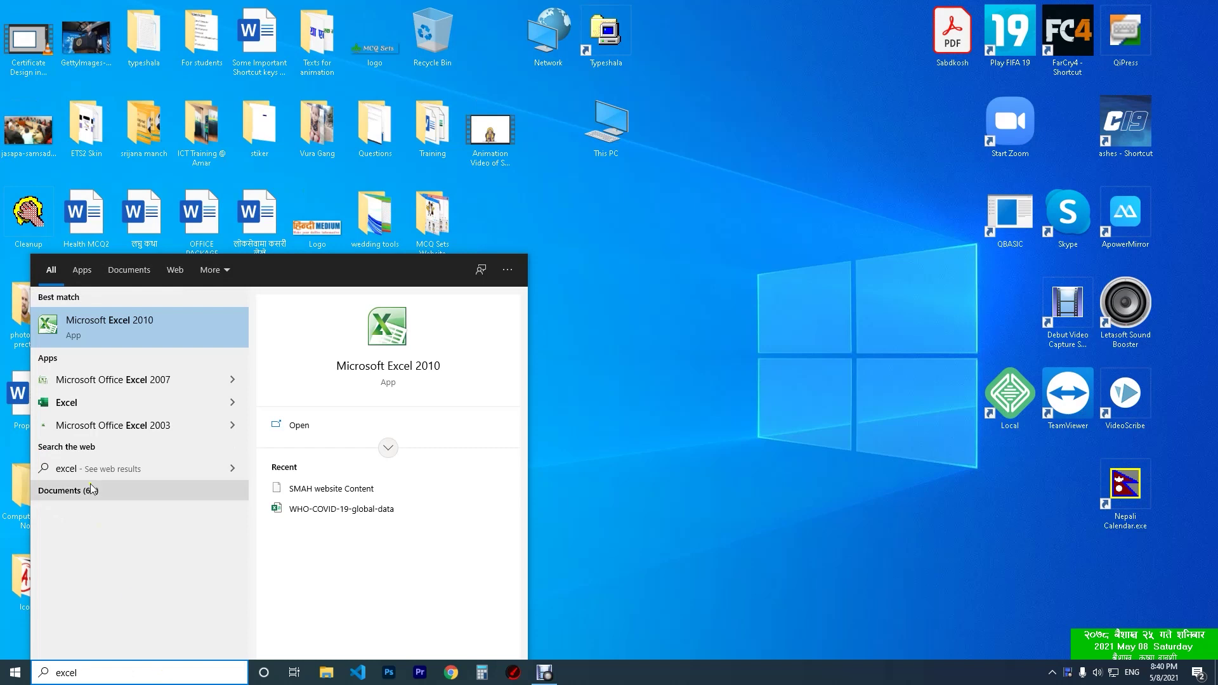
click(162, 325)
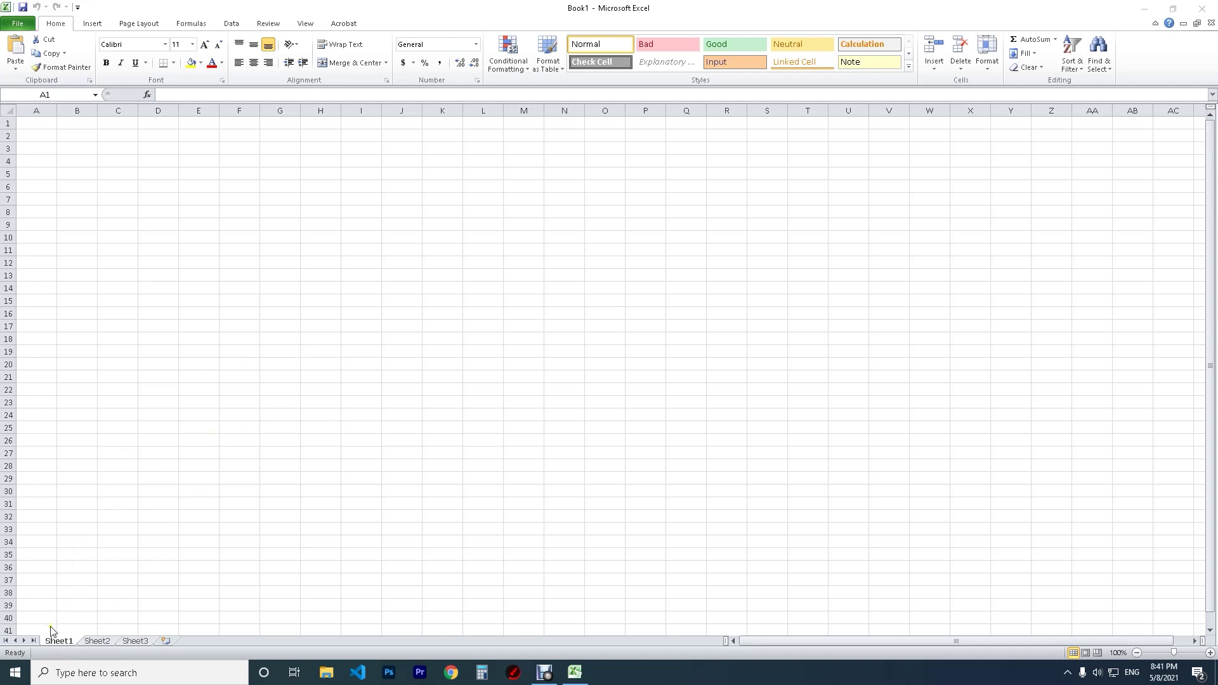
Step: Move between Sheet1, Sheet2 and Sheet3, drag-selecting a block of cells starting at E11
click(98, 643)
click(63, 644)
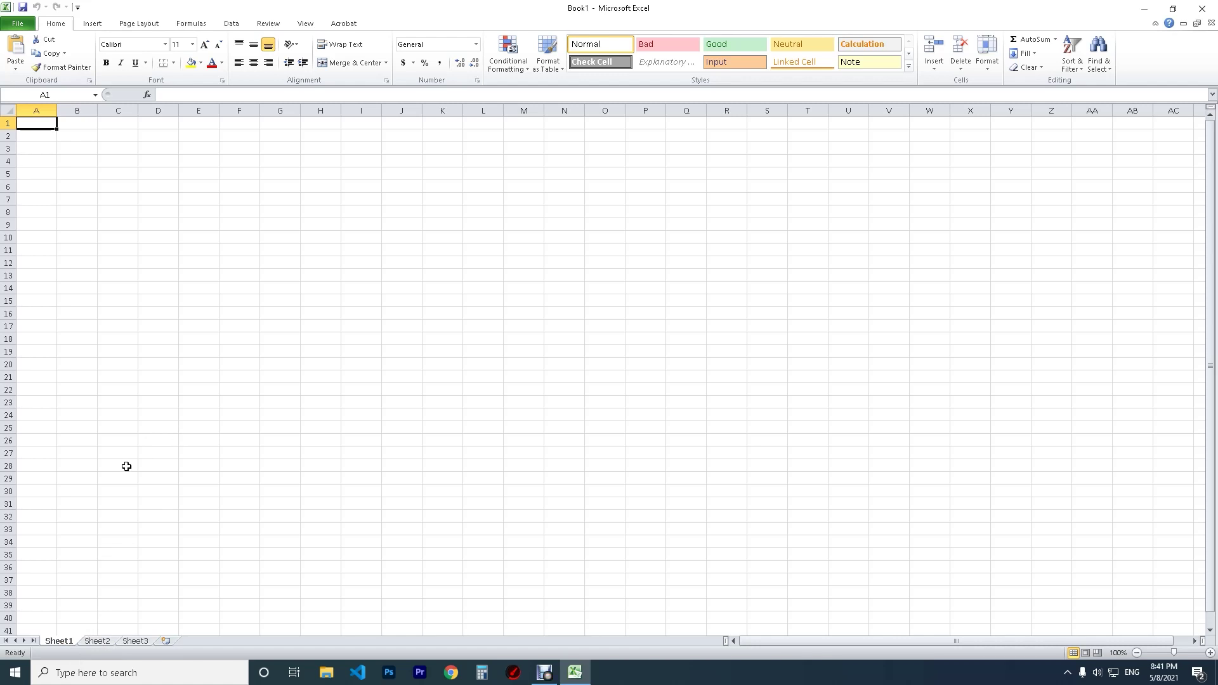
click(95, 642)
click(135, 643)
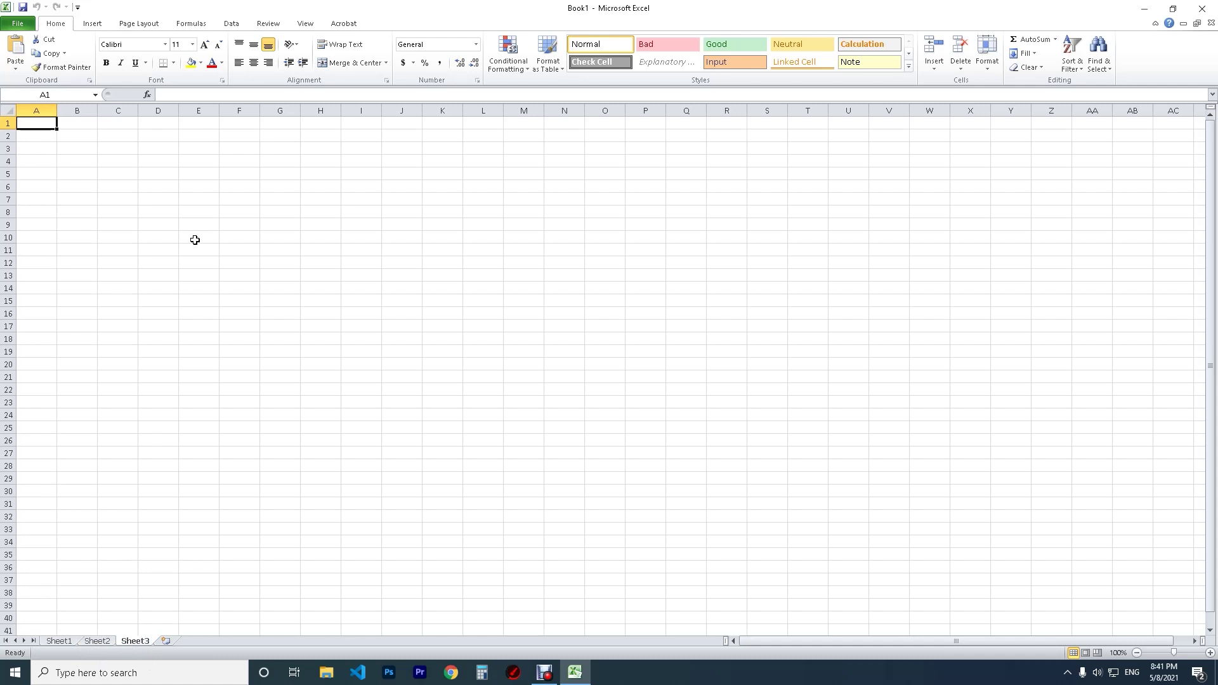
drag(184, 247, 259, 441)
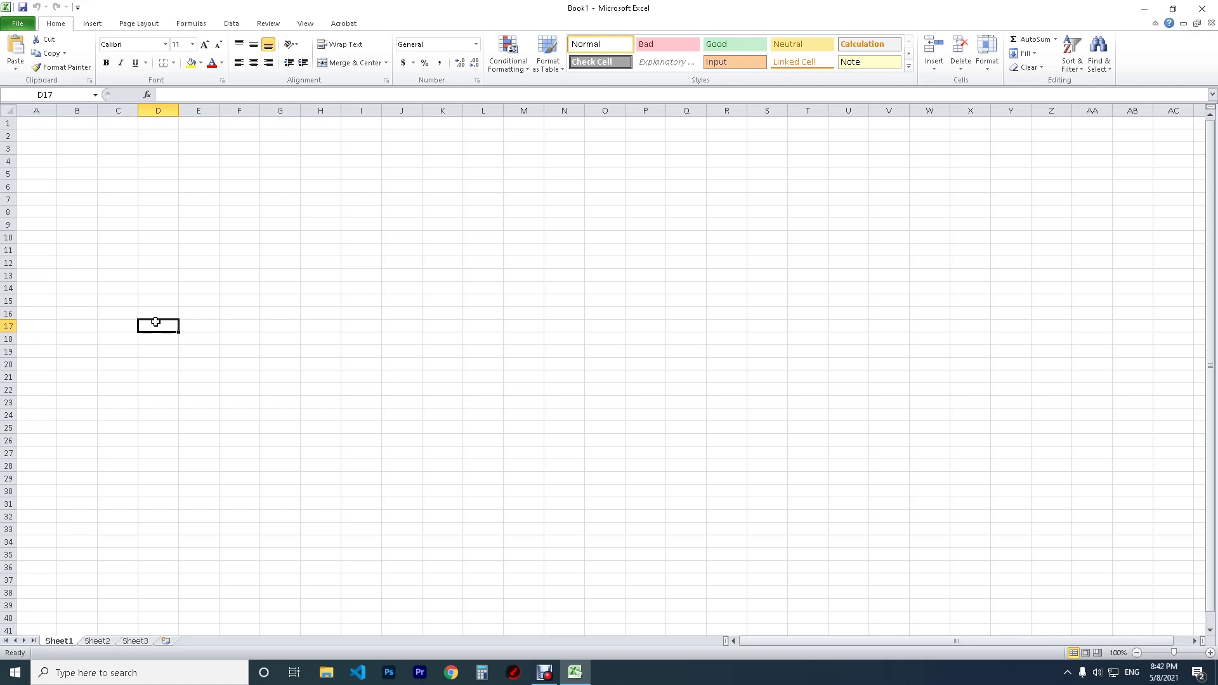
drag(117, 200, 185, 375)
Step: On Sheet3, select the range A3:H34, then deselect it by picking cell E12
click(100, 641)
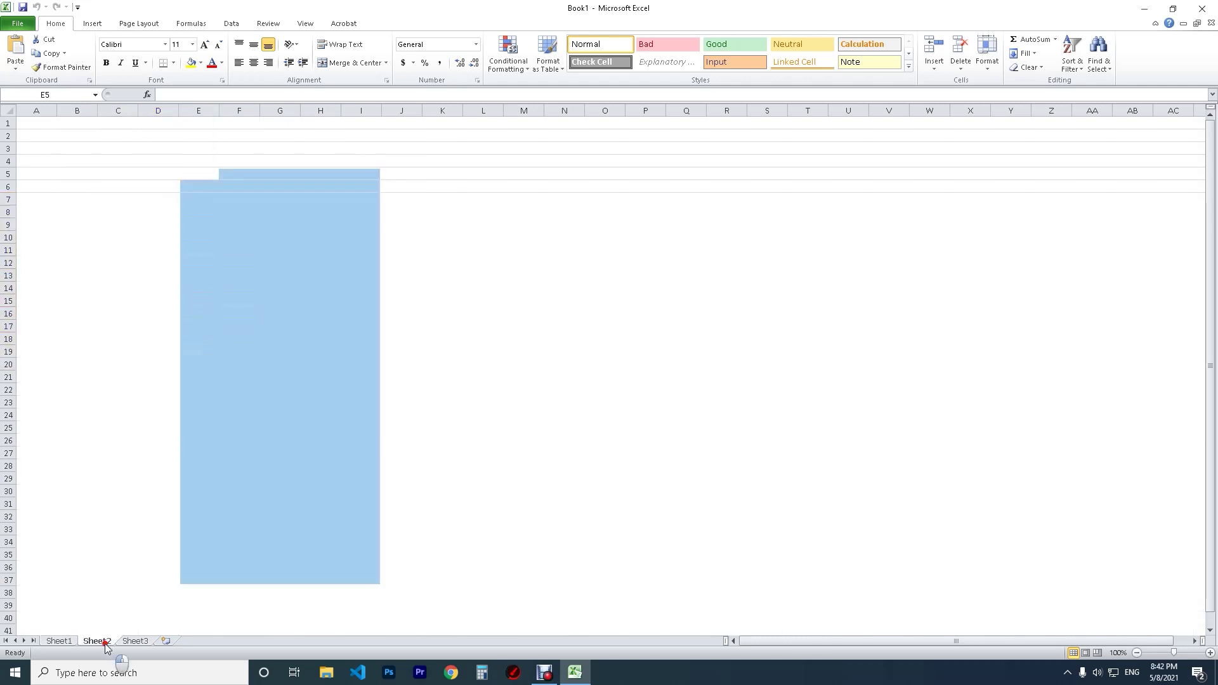
click(135, 640)
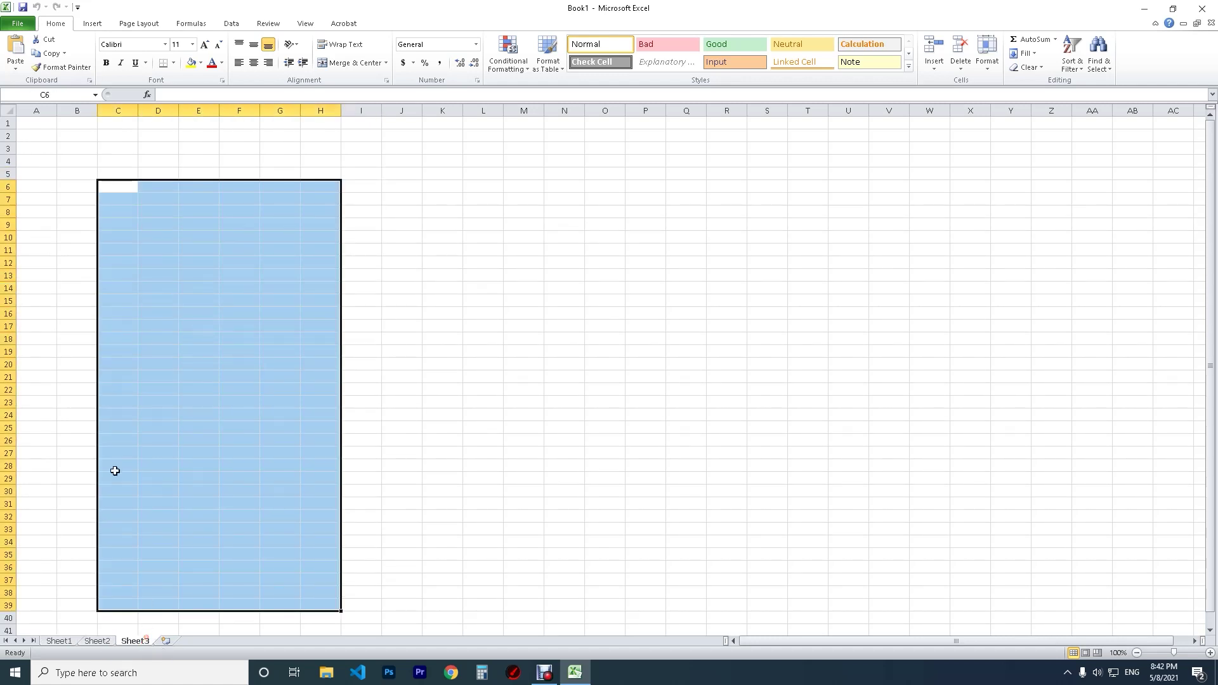
click(75, 274)
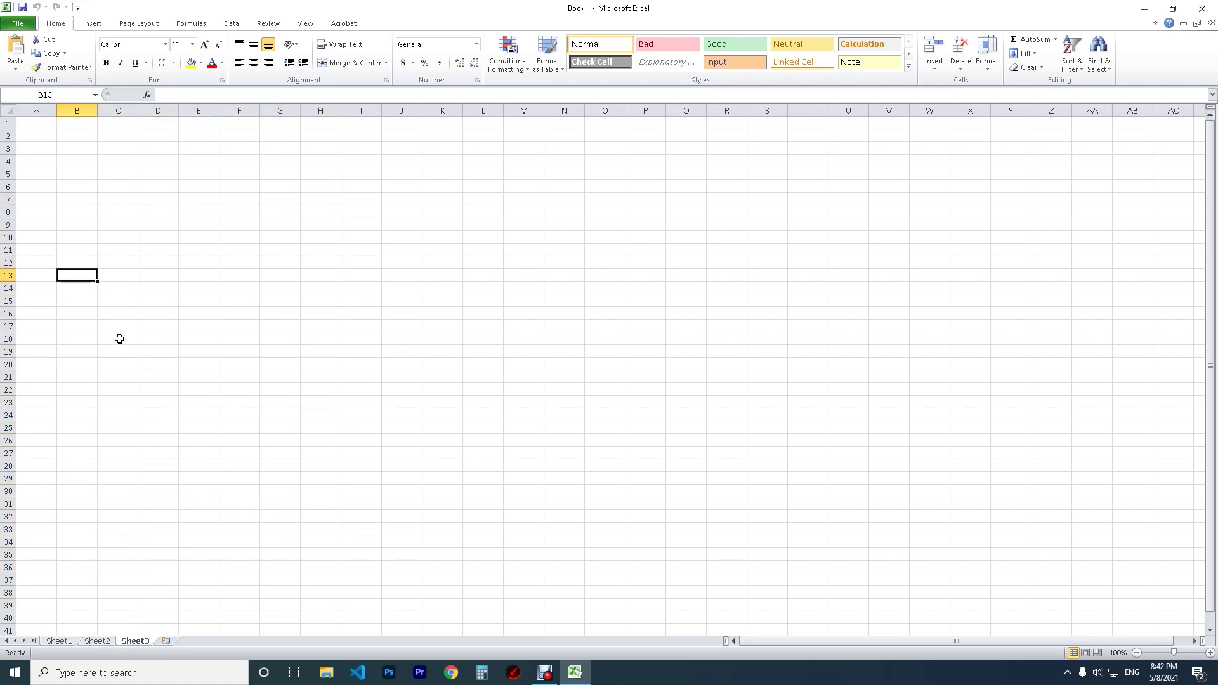
drag(55, 141, 324, 545)
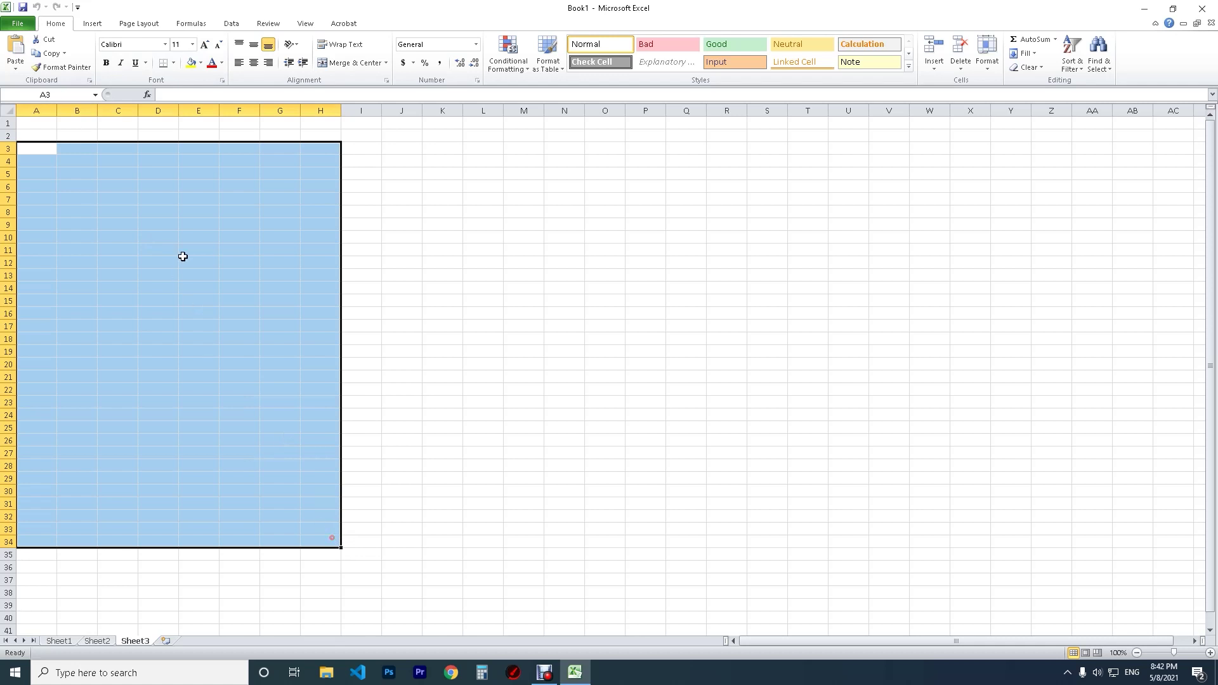
click(191, 263)
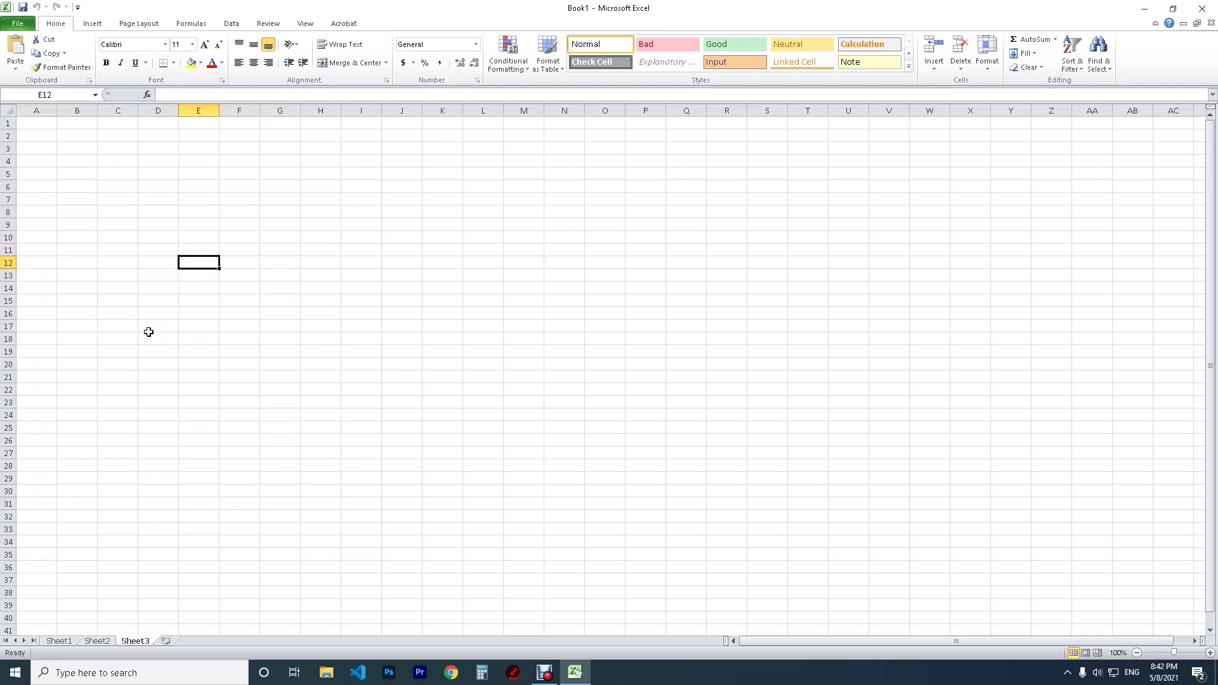
Step: On Sheet1, select B6:H35, then return to Sheet3 by way of Sheet2
click(61, 641)
click(105, 187)
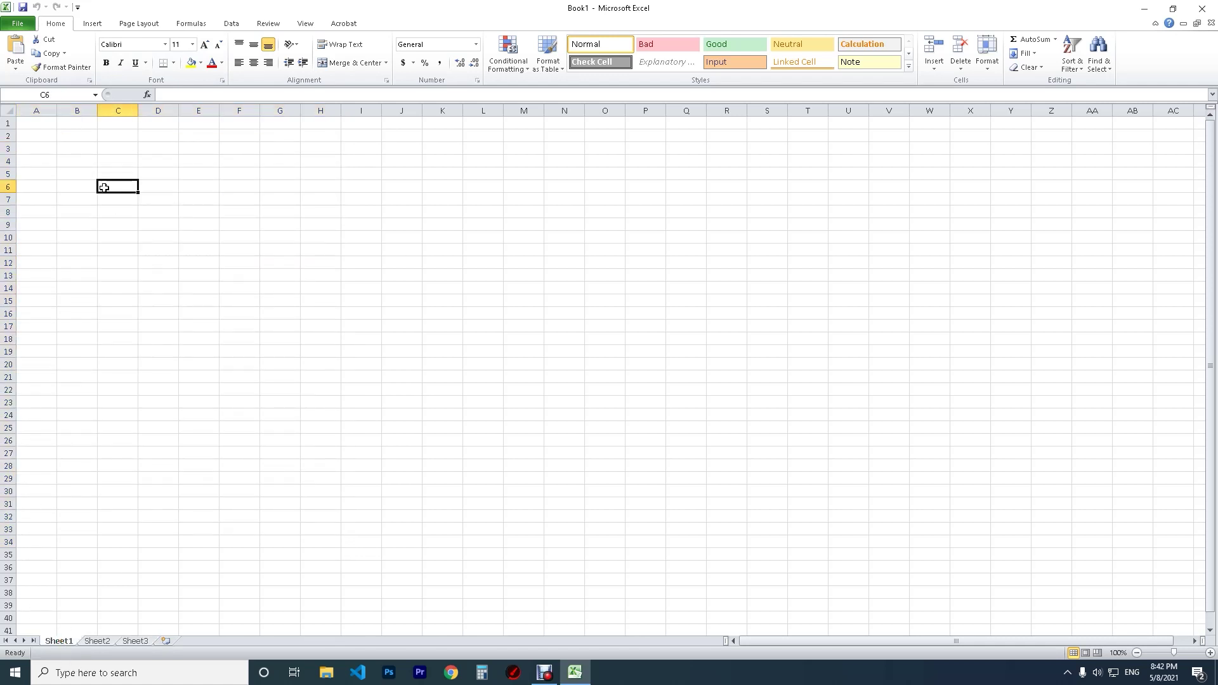
drag(81, 181, 332, 555)
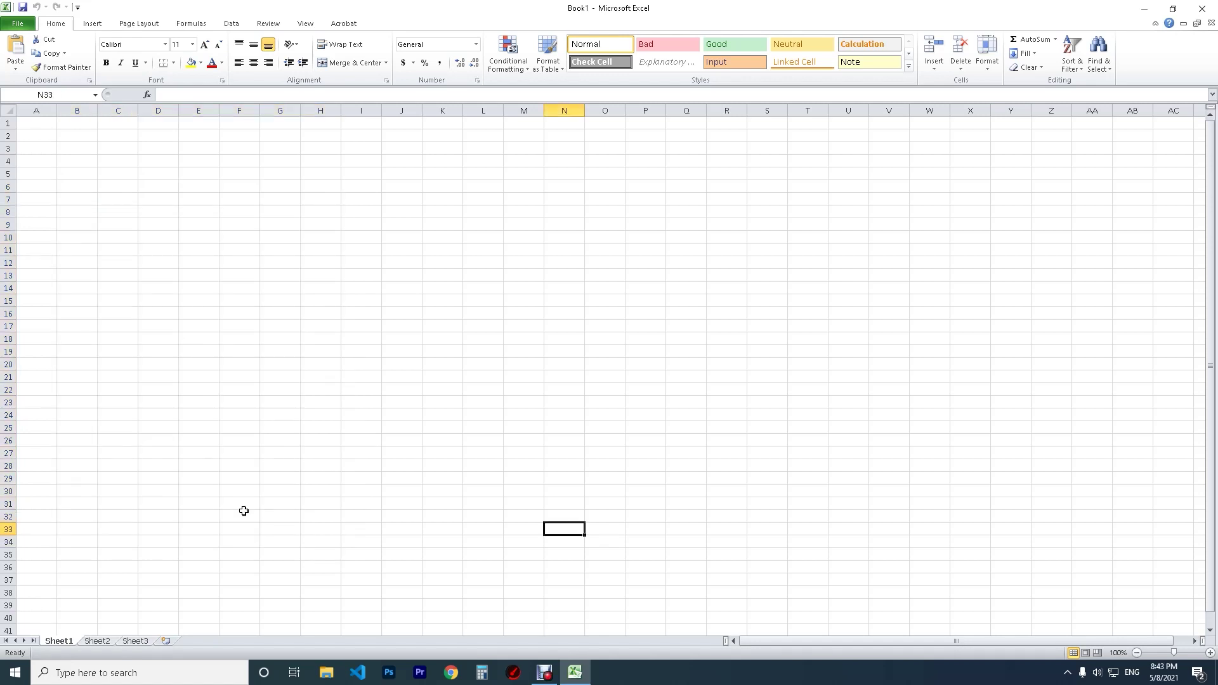
click(95, 641)
click(127, 641)
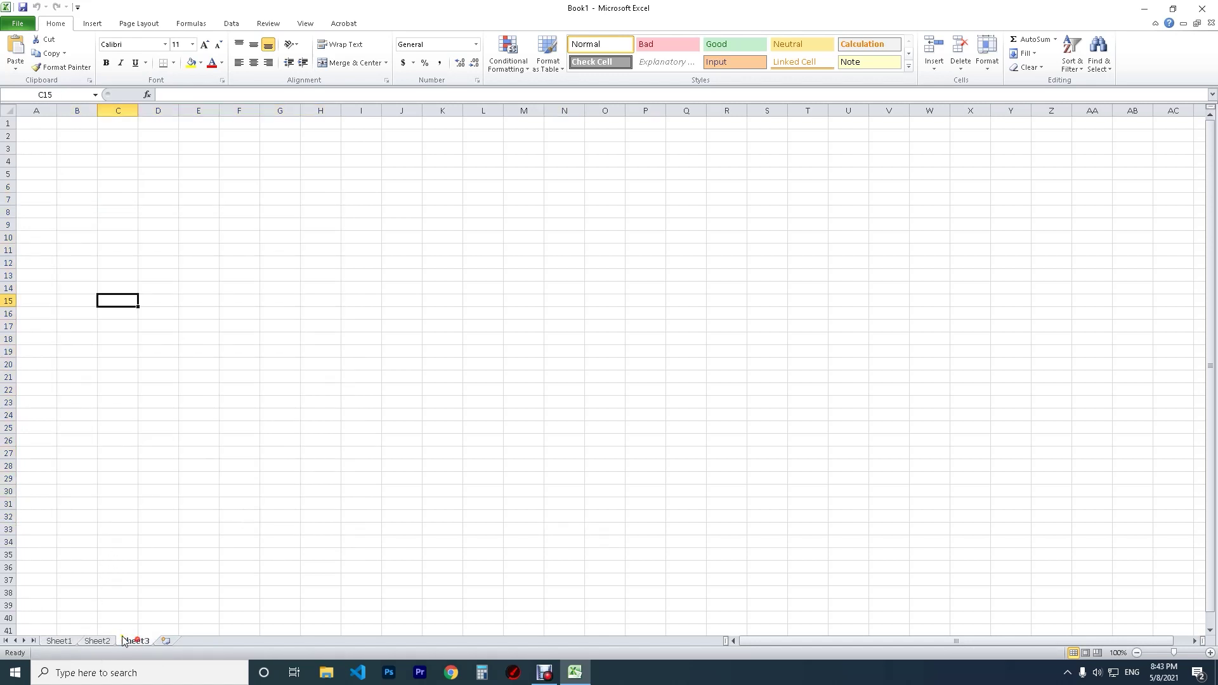
Step: Insert Sheet4 through Sheet9 with the Insert Worksheet button and Shift+F11, ending on Sheet7
click(171, 644)
click(206, 642)
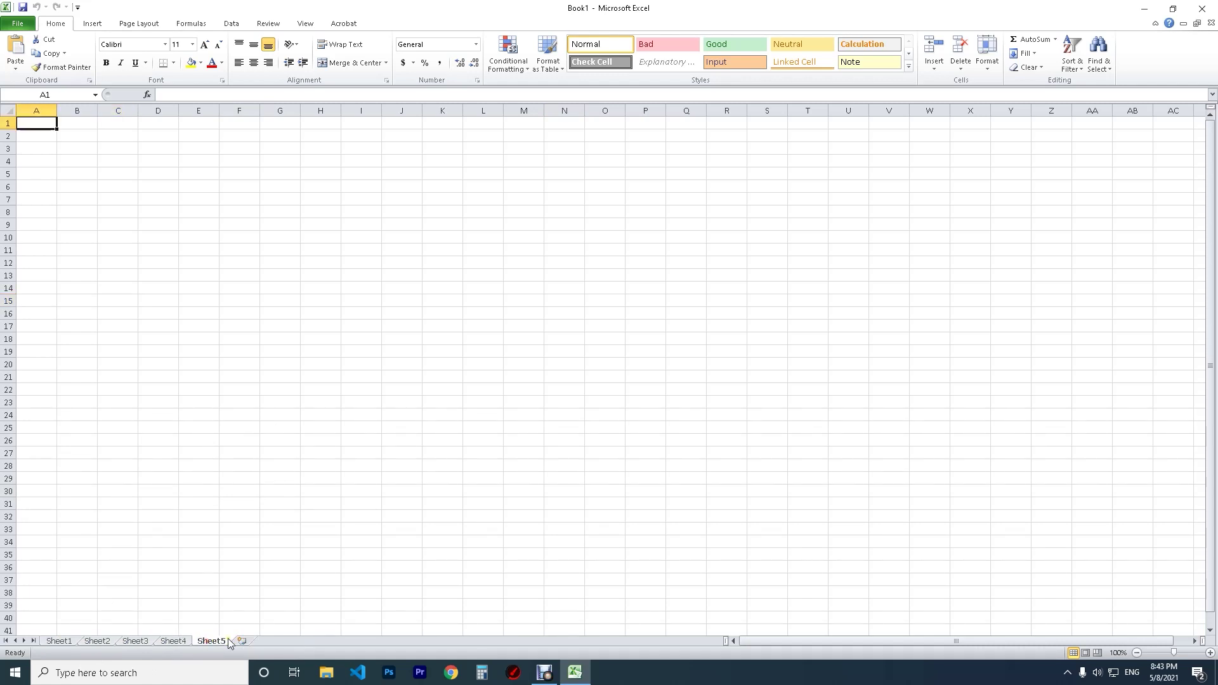
click(241, 642)
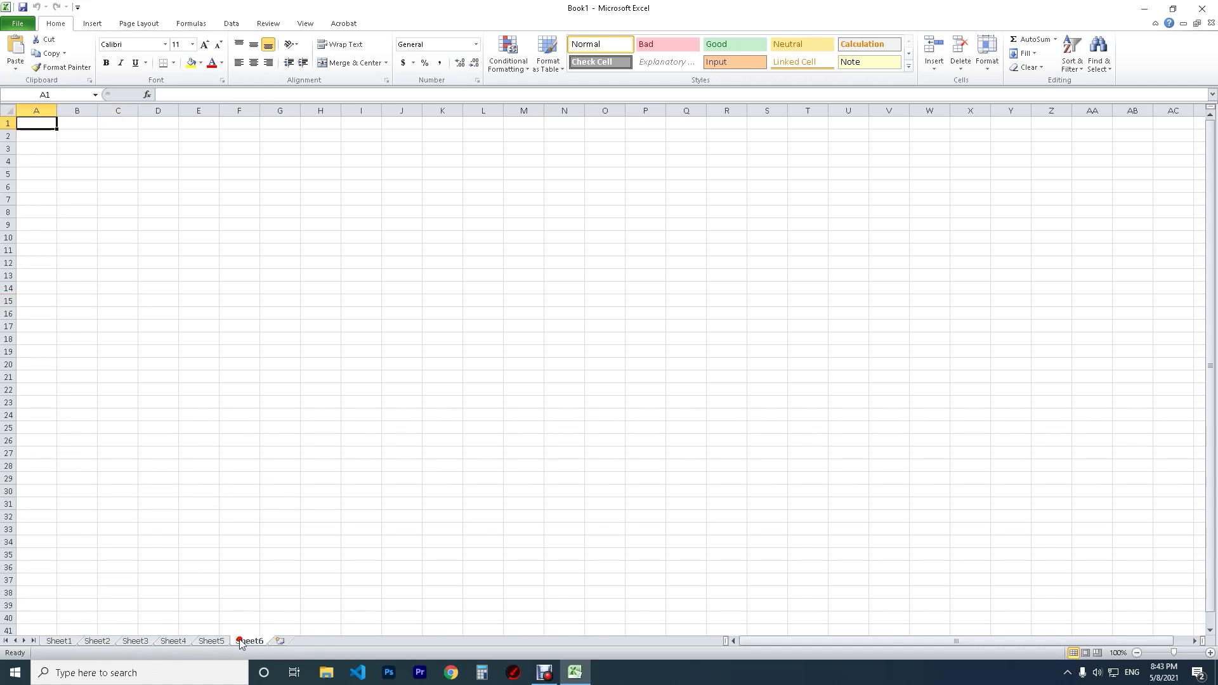
click(278, 642)
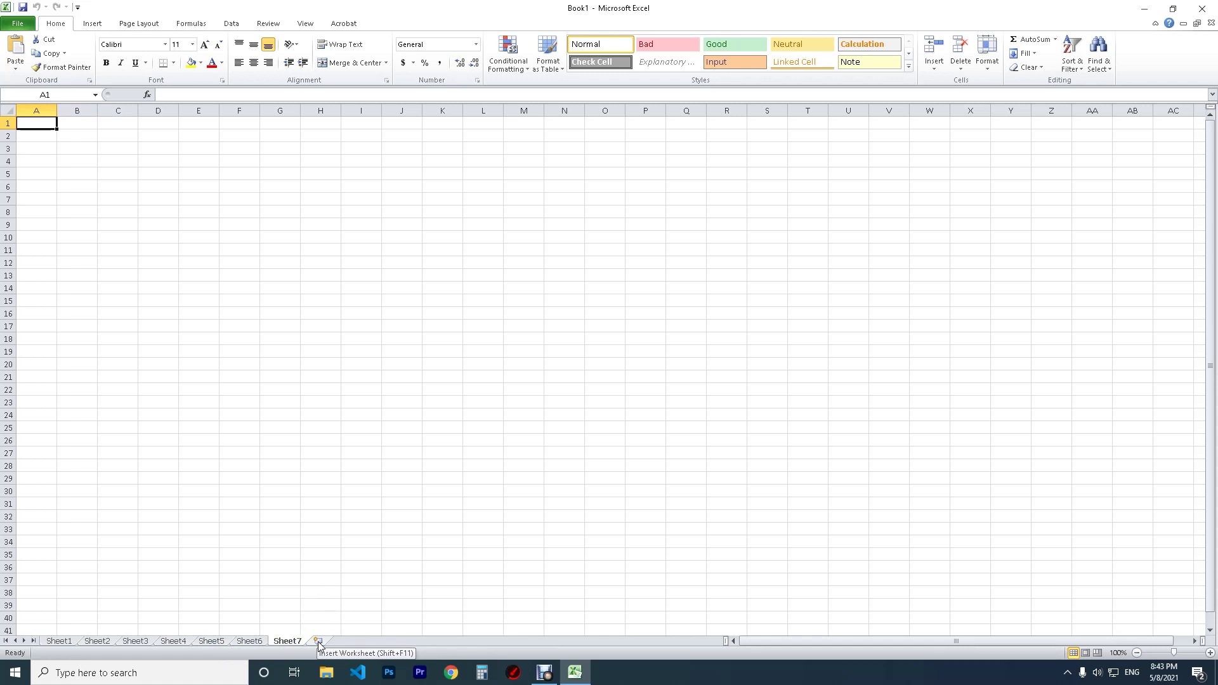
key(shift+F11)
key(shift+F11)
click(367, 642)
click(304, 642)
key(ctrl+Page_Down)
key(ctrl+Page_Down)
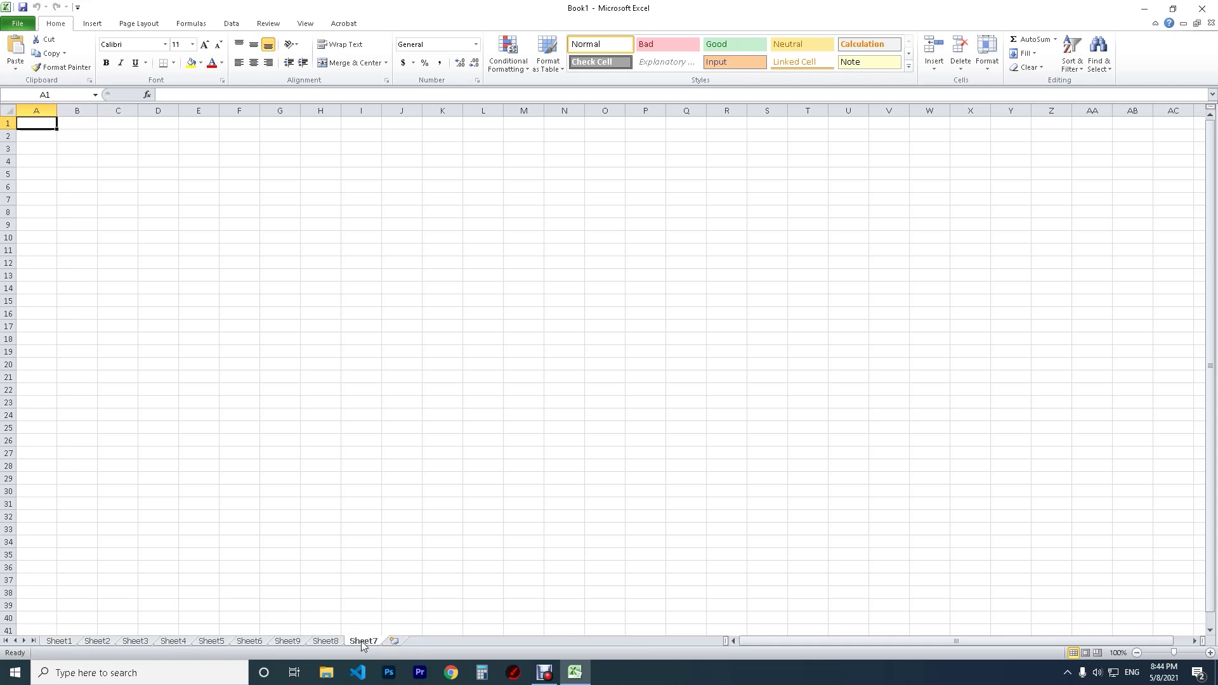
Step: Delete Sheet7, Sheet8, Sheet9 and Sheet6 from their tab shortcut menus
right_click(363, 642)
click(394, 516)
right_click(325, 642)
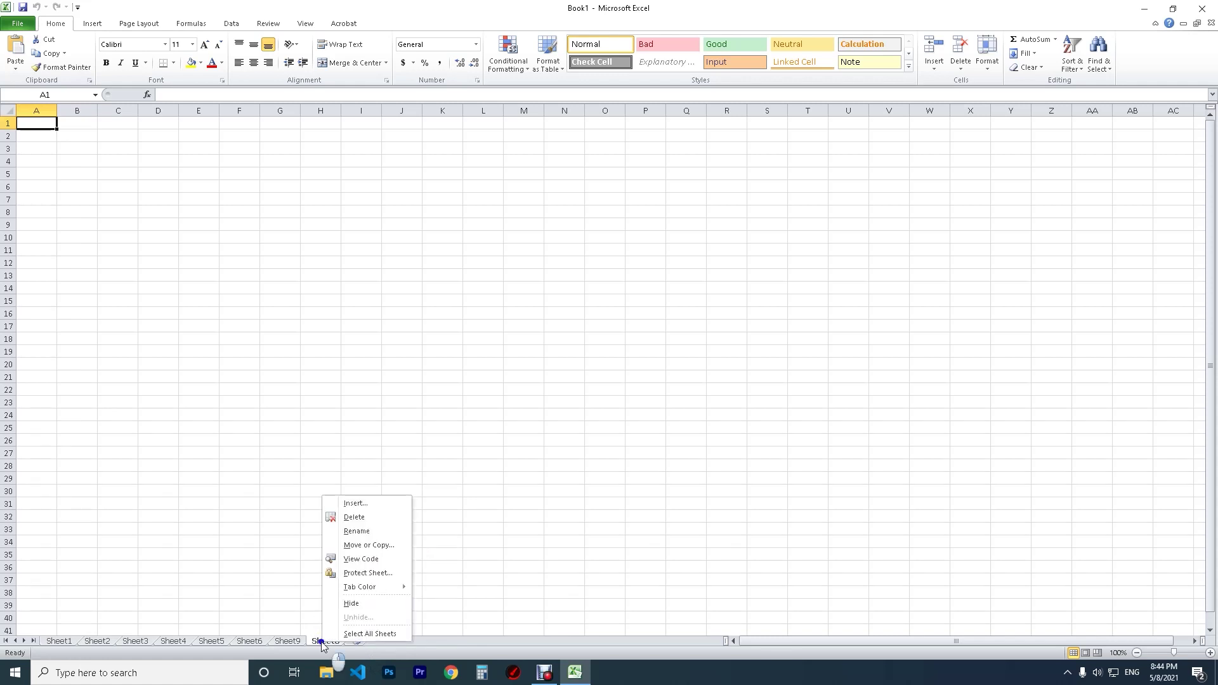
click(361, 522)
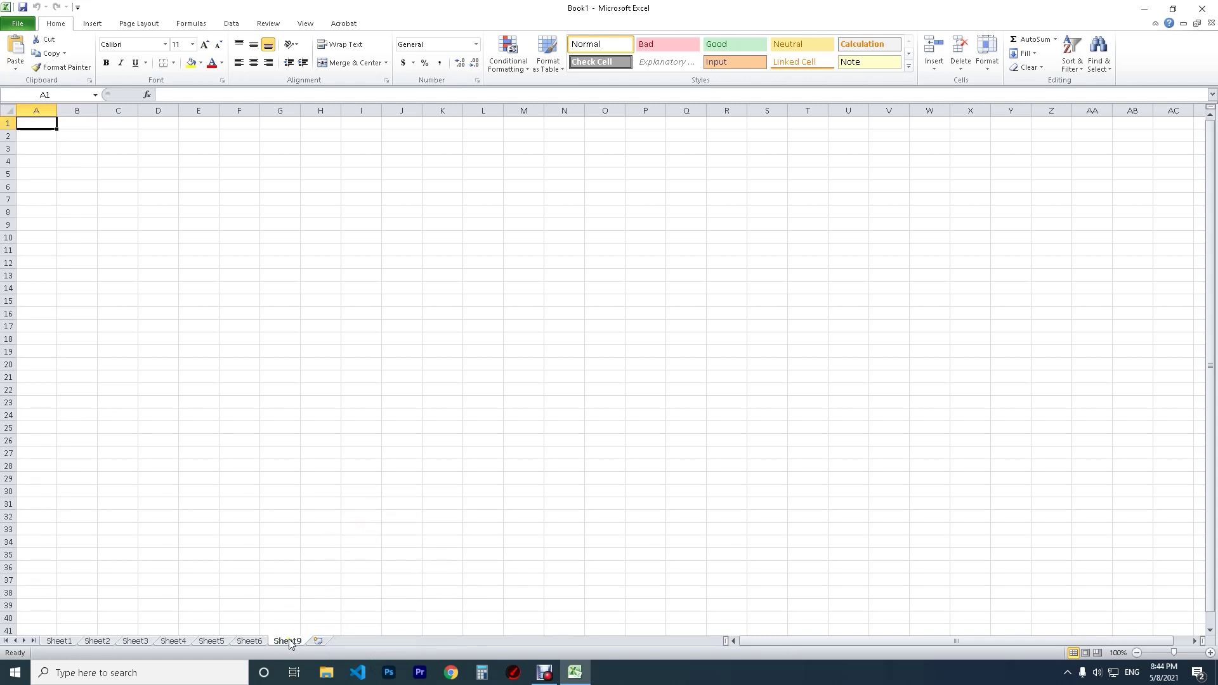
right_click(290, 643)
click(318, 515)
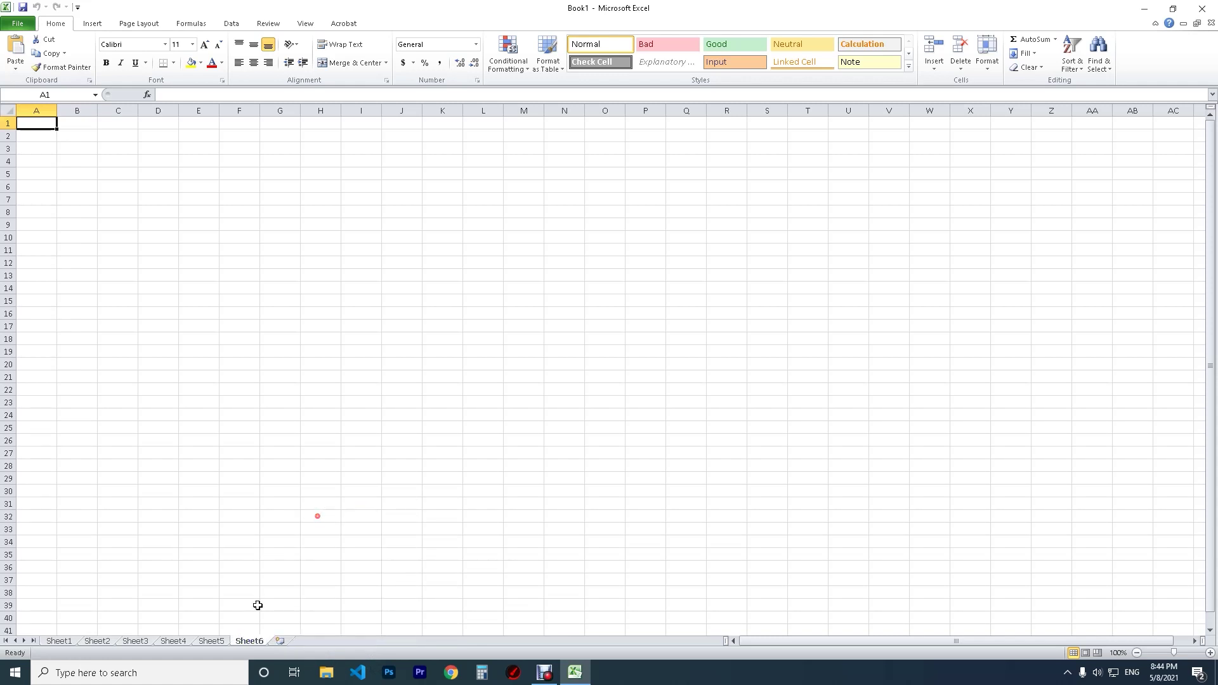
right_click(254, 642)
click(286, 519)
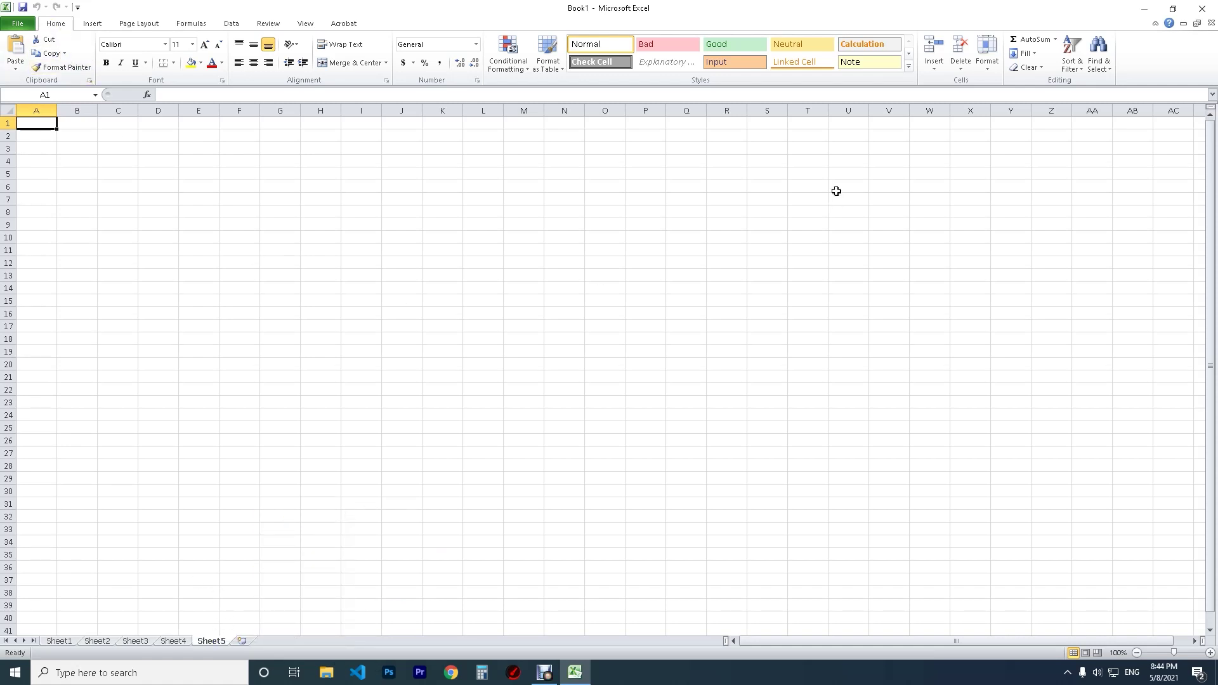
Step: Remove Sheet5 and Sheet4 with Home > Delete > Delete Sheet and Alt+H, D, S
click(960, 66)
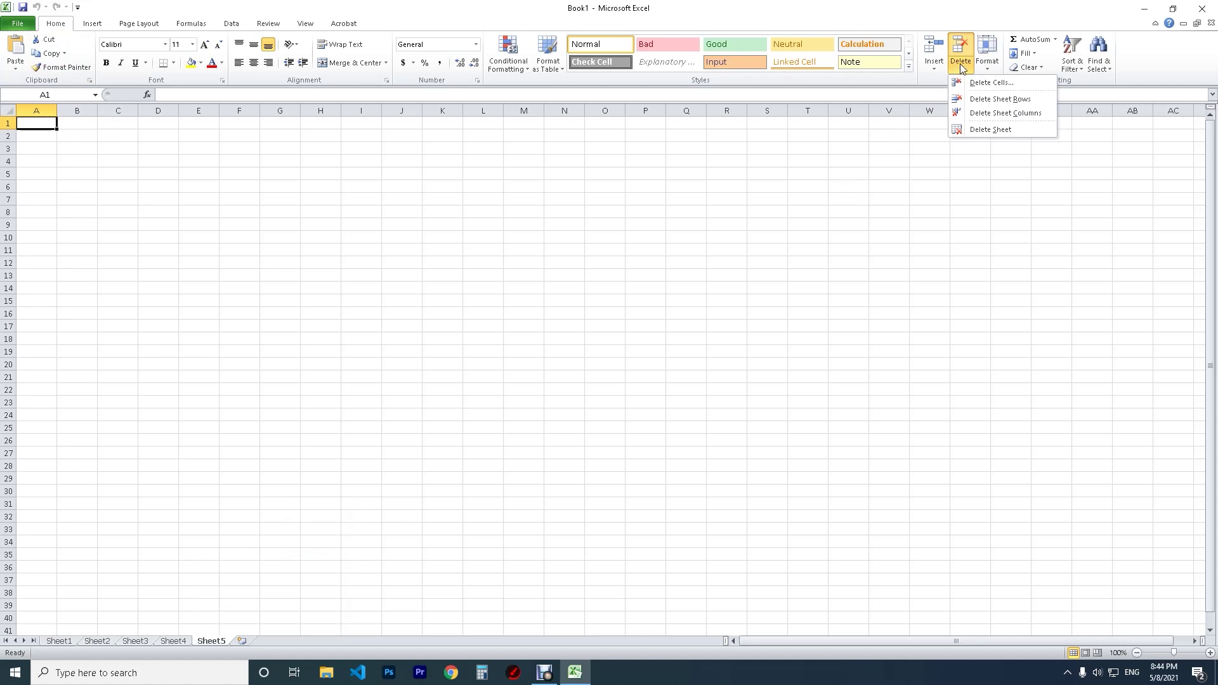
click(1001, 132)
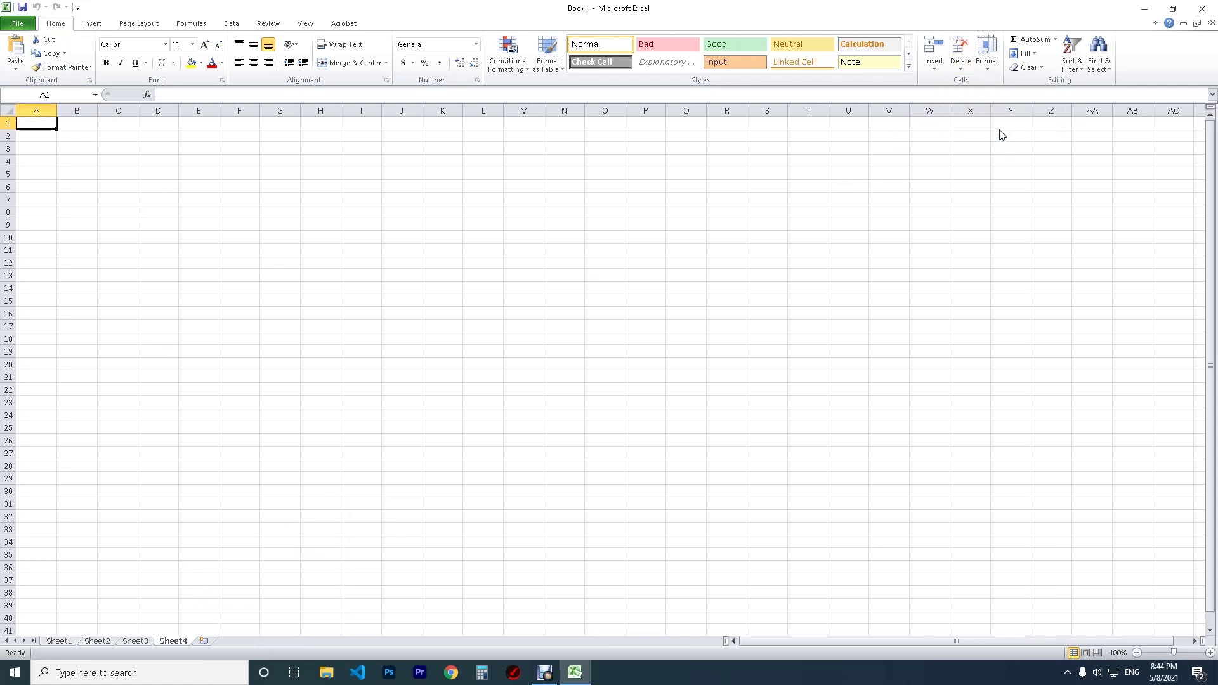
click(934, 68)
key(alt)
key(h)
key(d)
key(s)
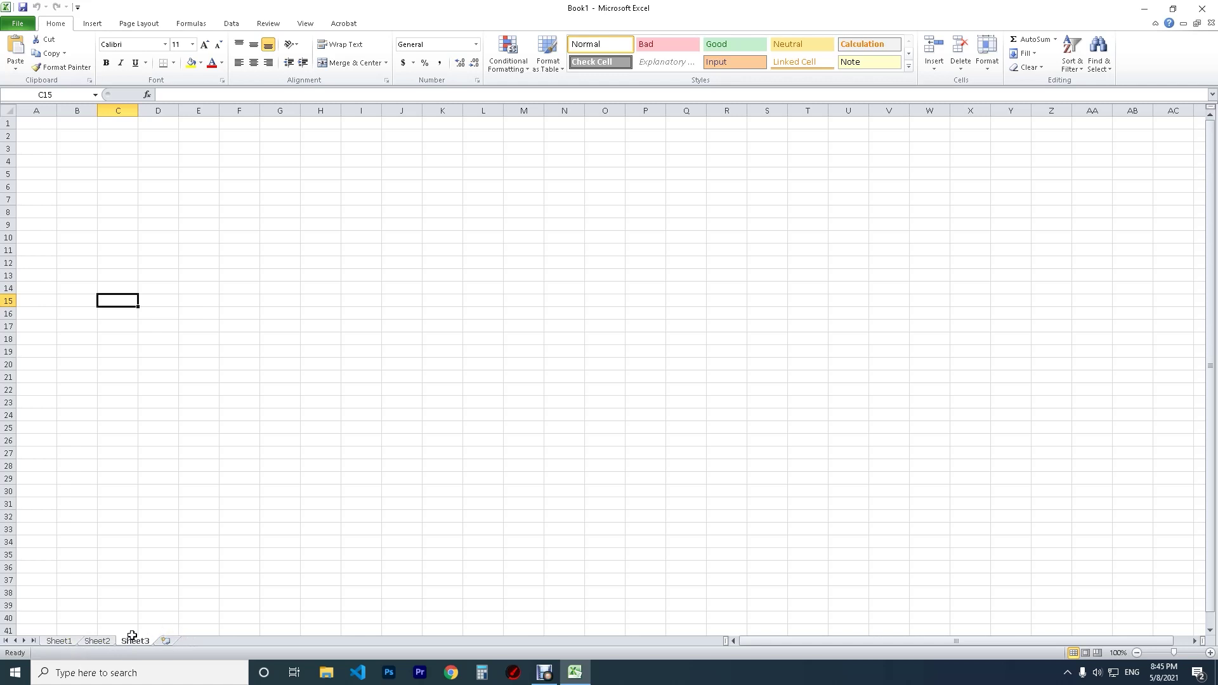
click(60, 642)
click(102, 642)
click(135, 642)
click(69, 642)
click(106, 642)
click(140, 642)
click(112, 642)
click(71, 642)
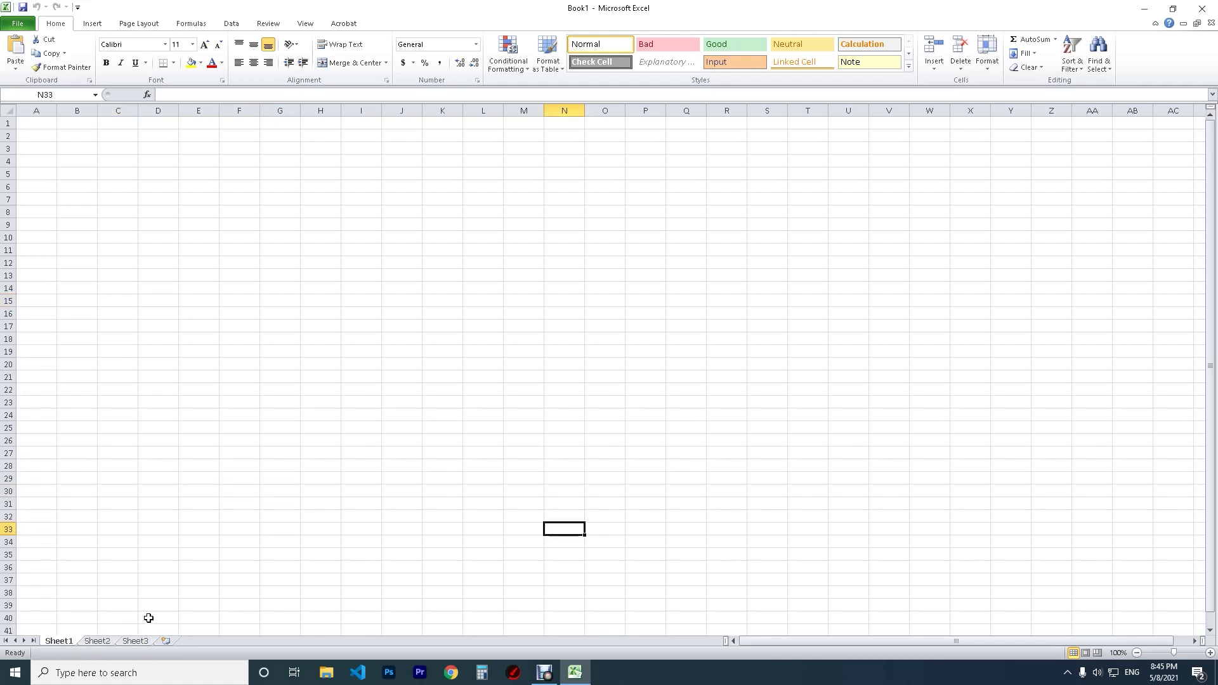
click(166, 642)
click(205, 642)
click(66, 642)
click(95, 642)
click(135, 642)
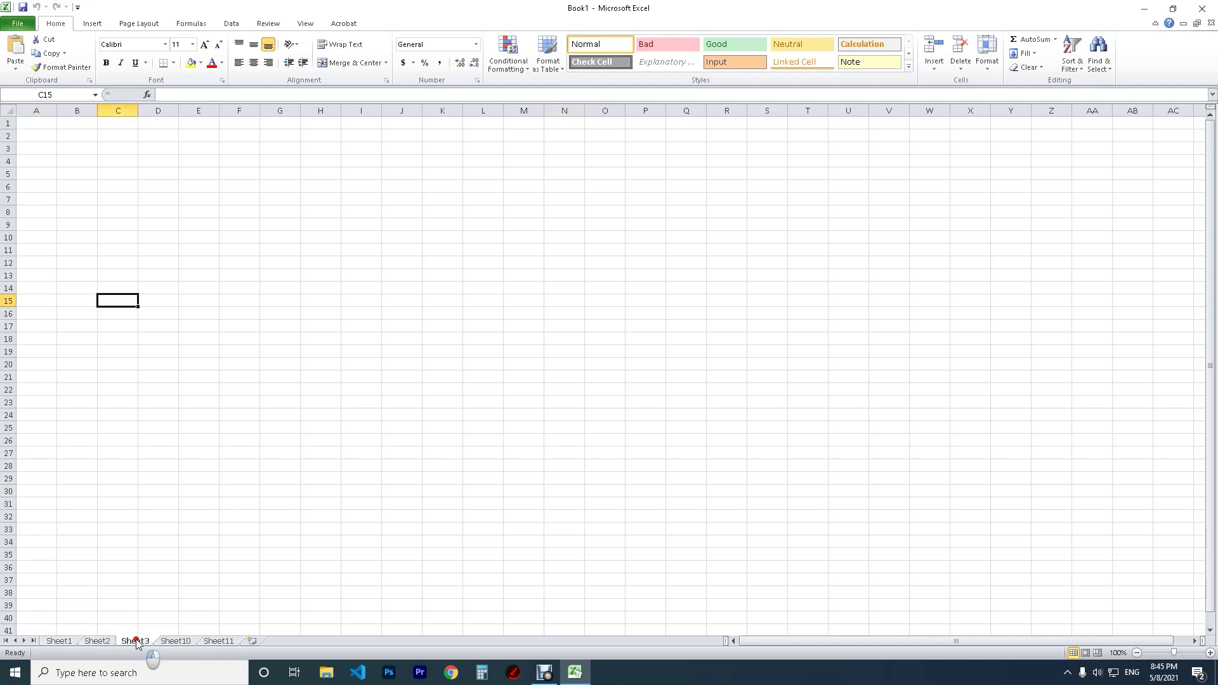
click(202, 642)
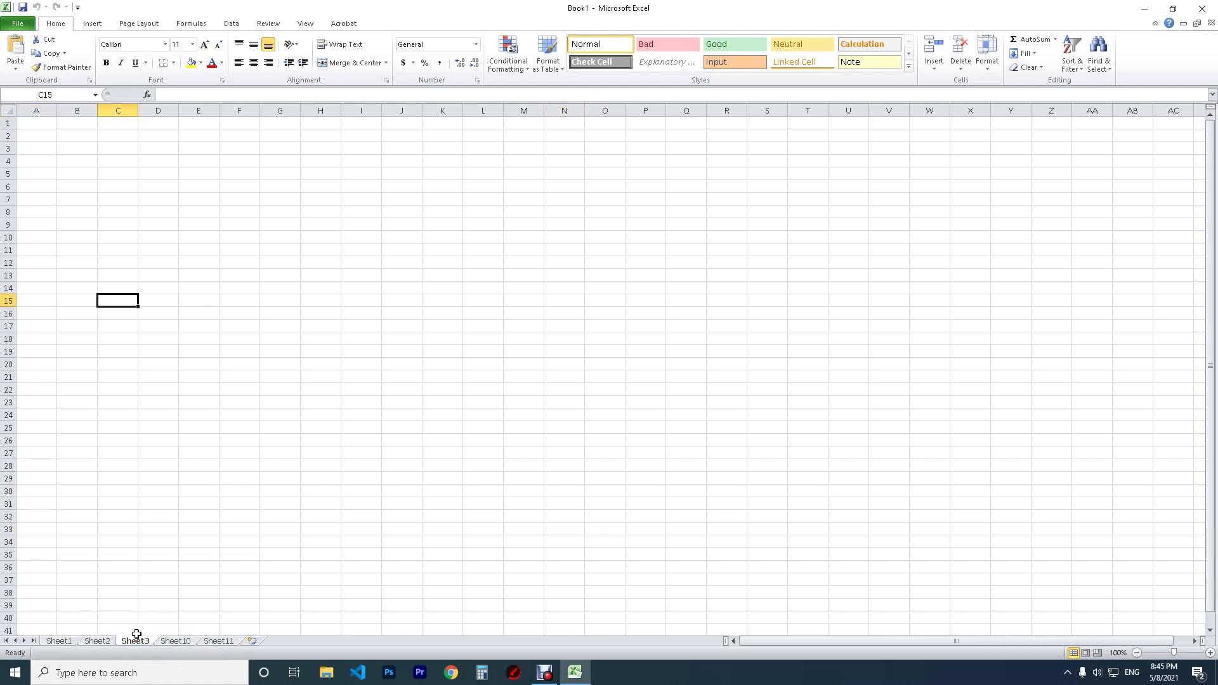
click(61, 642)
click(215, 641)
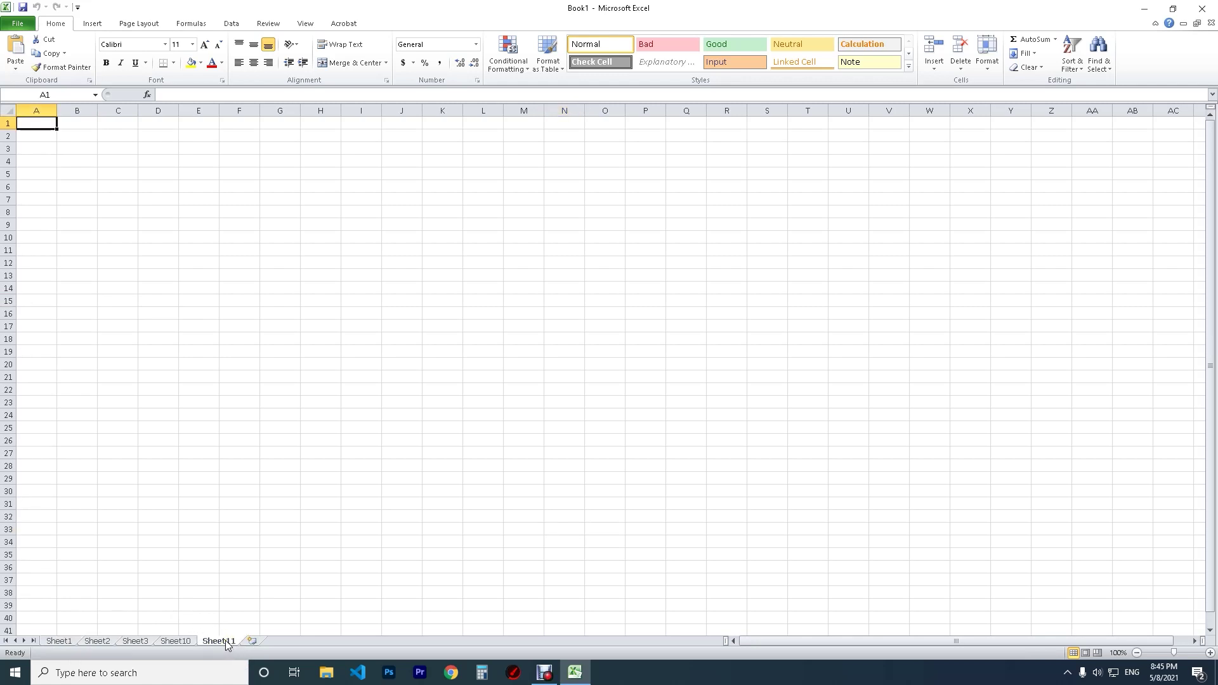
click(59, 642)
click(216, 640)
click(61, 641)
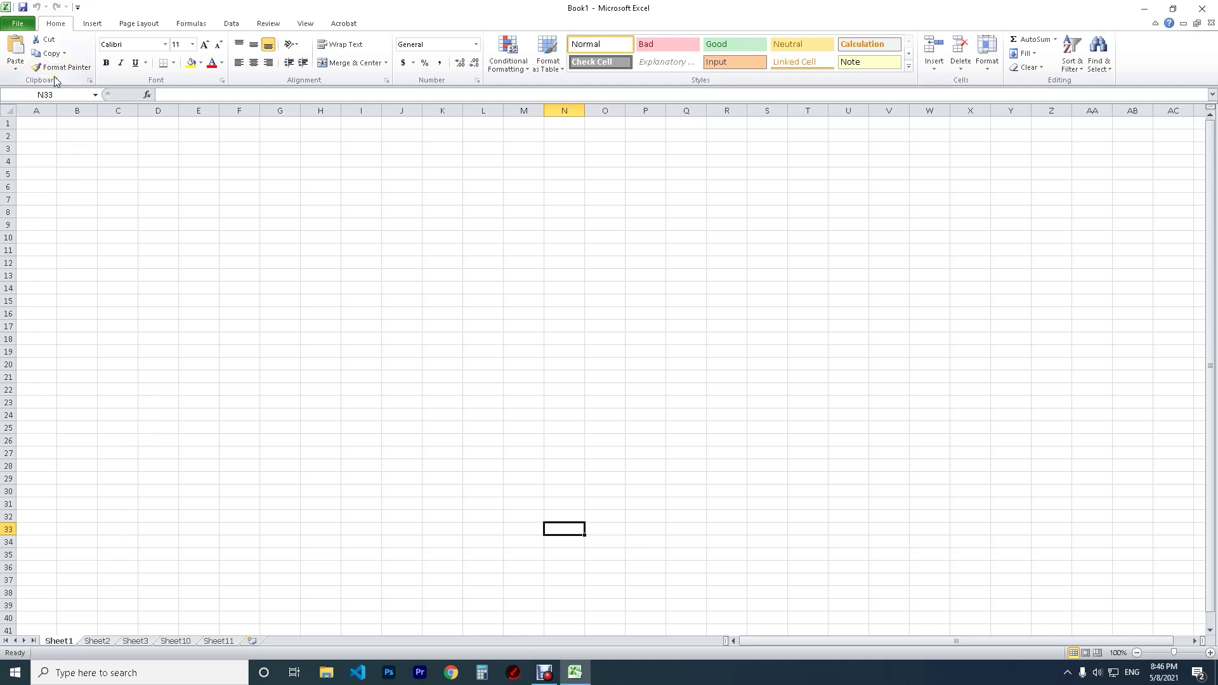
Step: Save the workbook to Desktop > Office Package Excel, entering Work Book 2078 as the file name
click(22, 25)
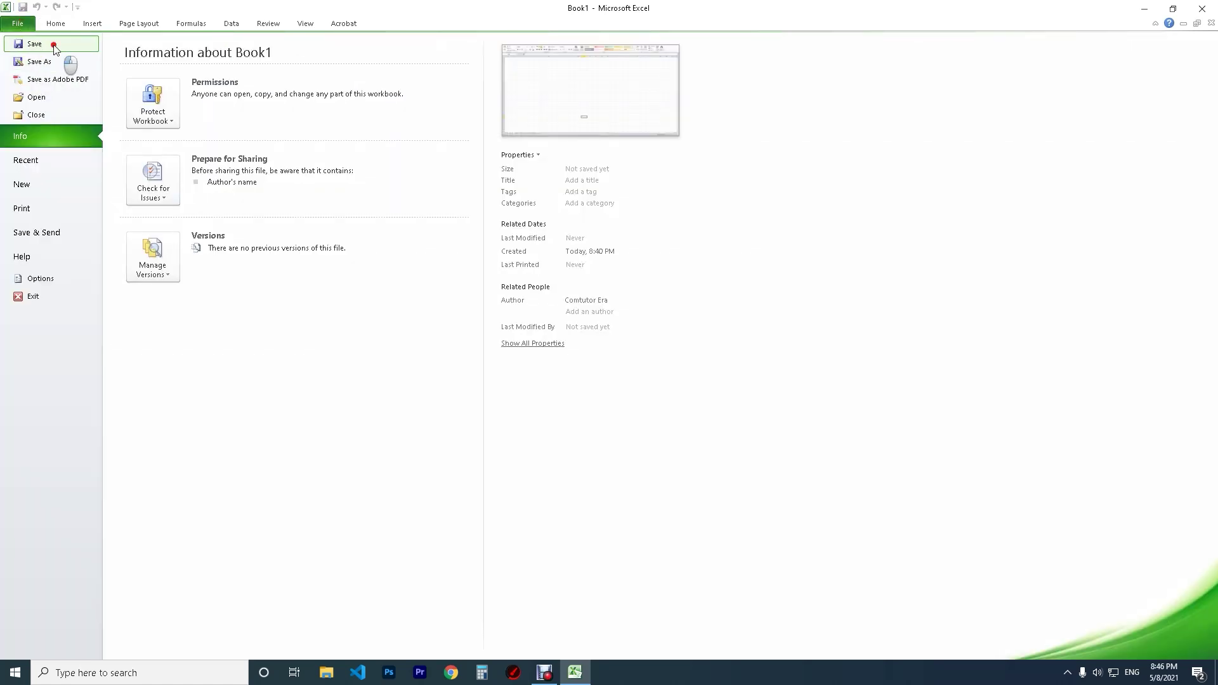
click(65, 60)
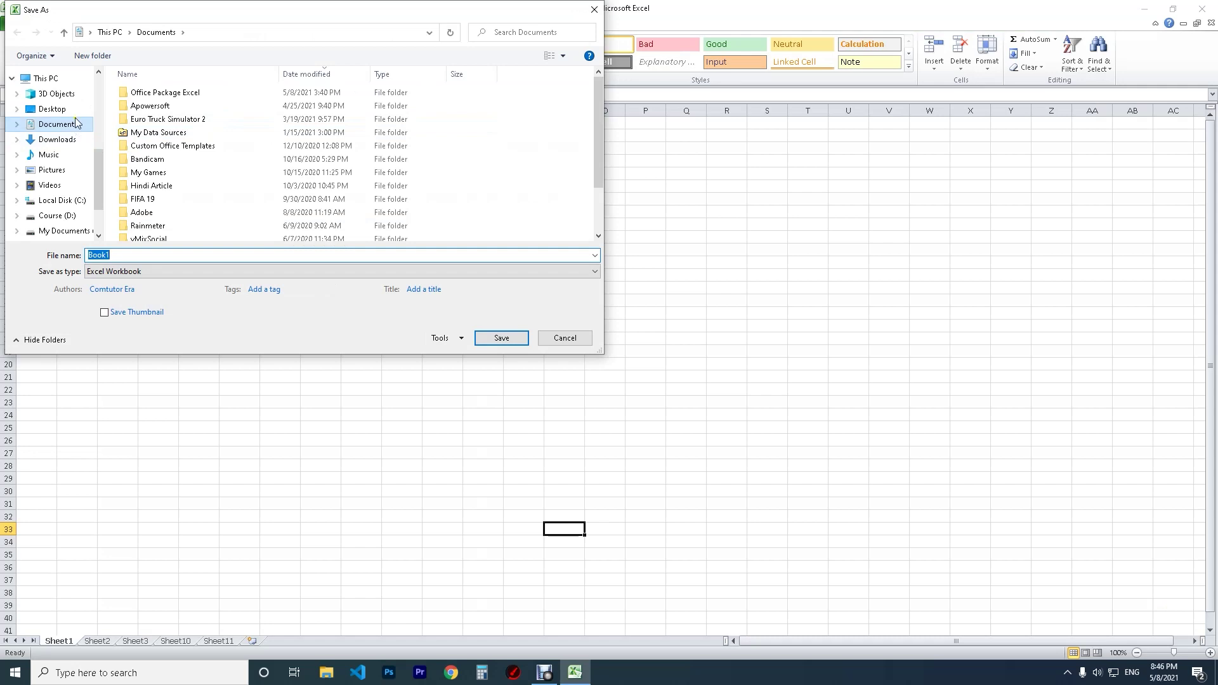
click(74, 108)
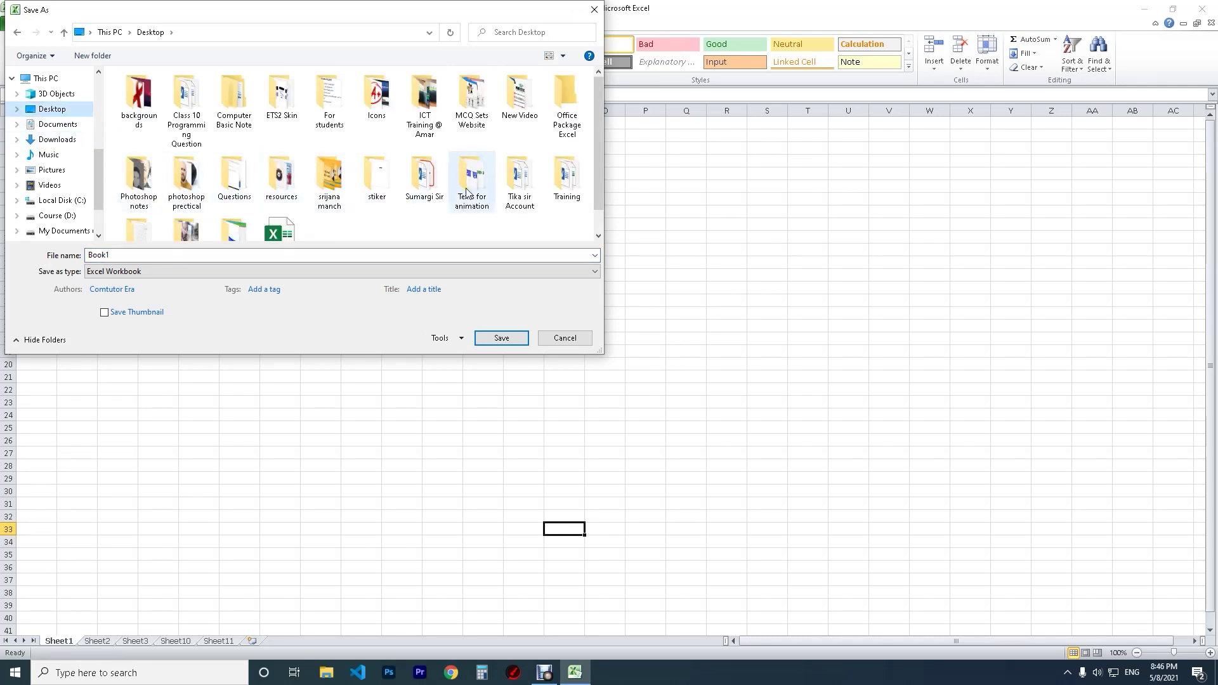
click(568, 117)
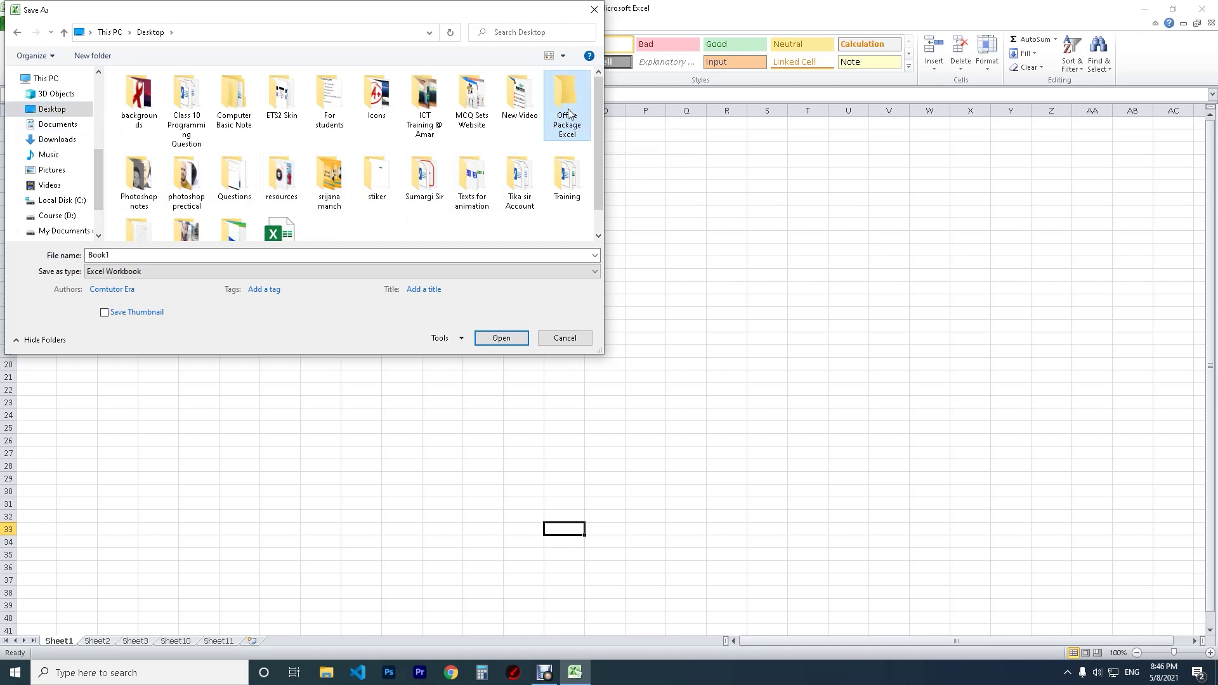
double_click(570, 114)
double_click(146, 255)
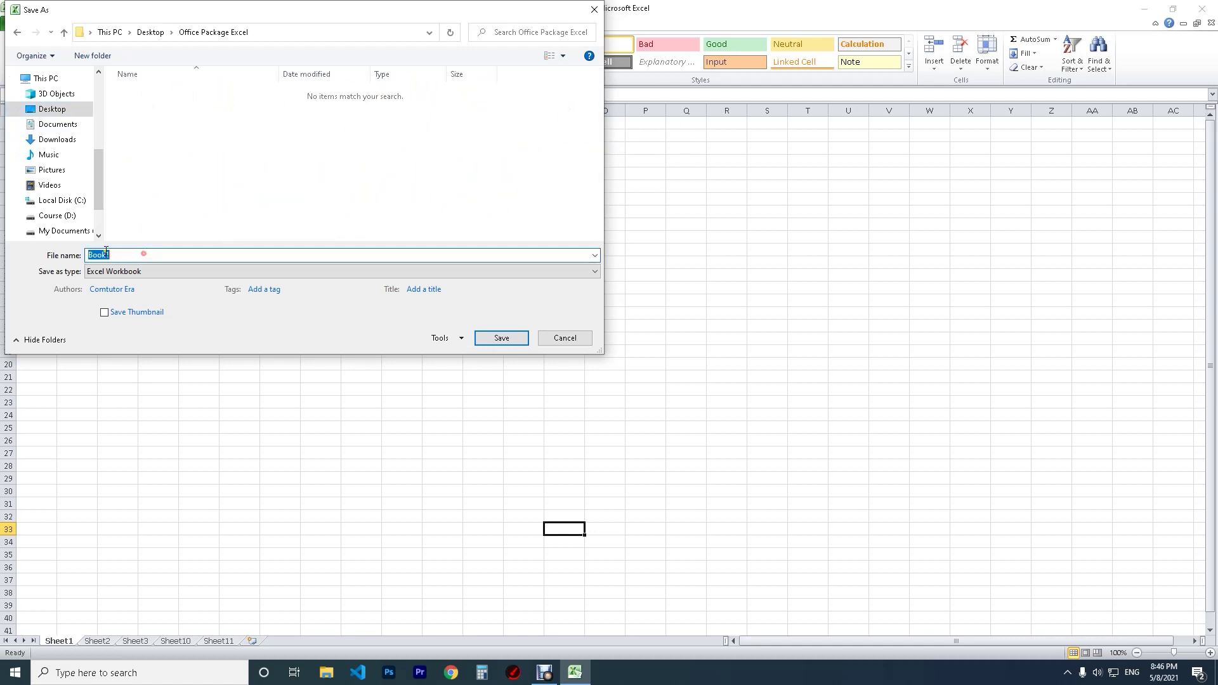
text(Work )
text(B)
click(512, 341)
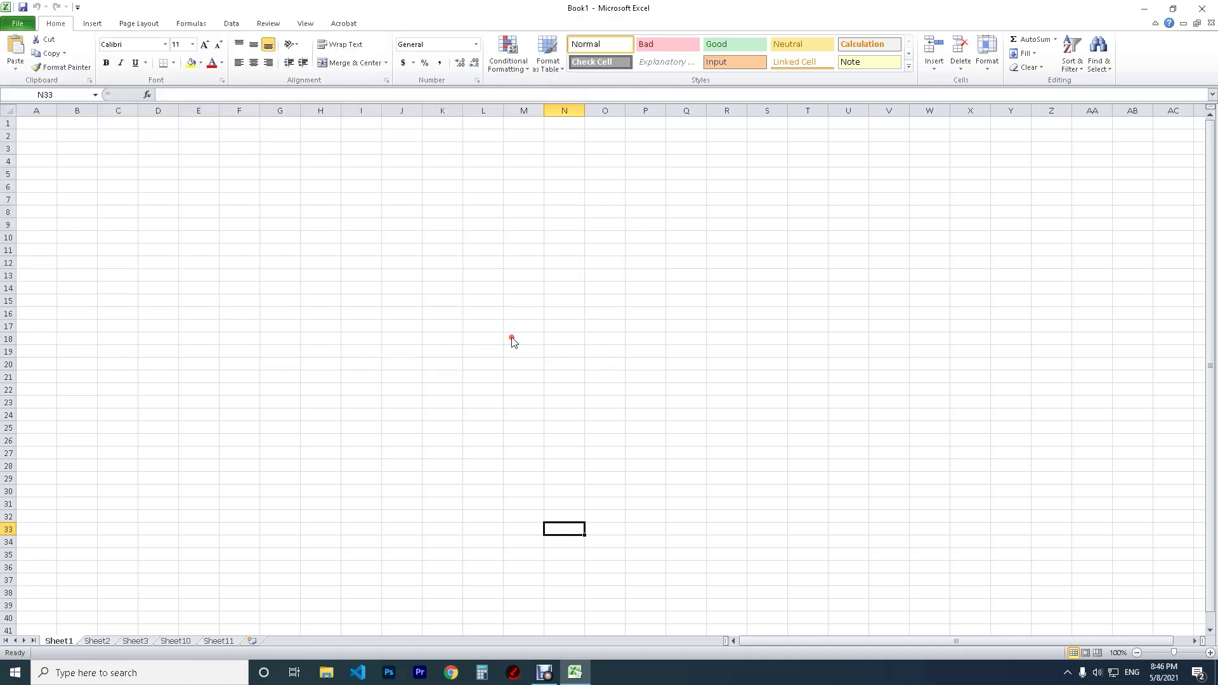
click(80, 135)
drag(80, 134, 571, 452)
click(587, 514)
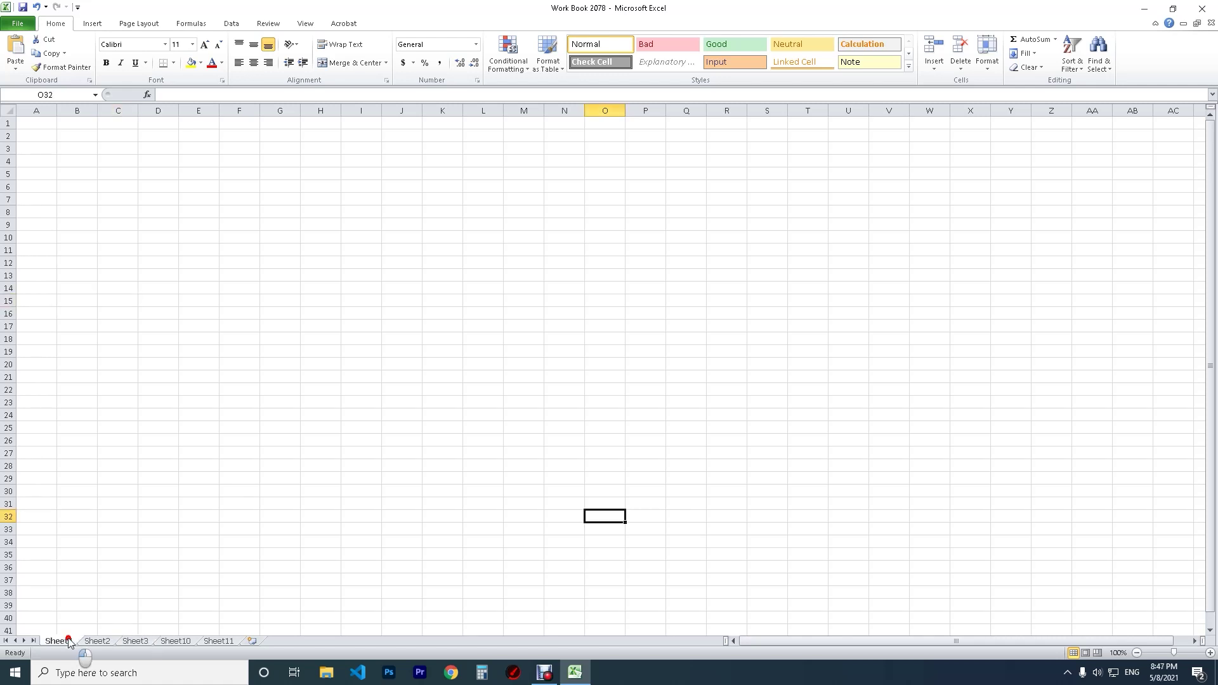
click(98, 641)
click(135, 640)
click(56, 642)
mouse_move(1017, 194)
mouse_down()
mouse_move(539, 316)
mouse_move(93, 601)
mouse_up()
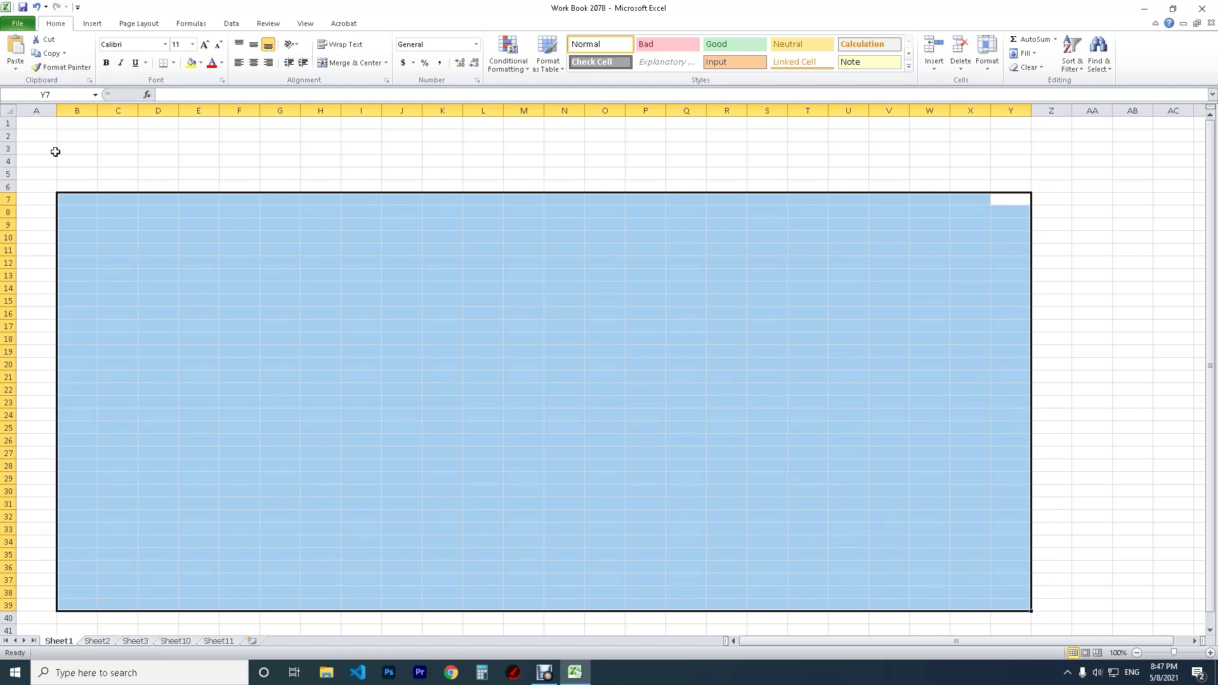
click(56, 152)
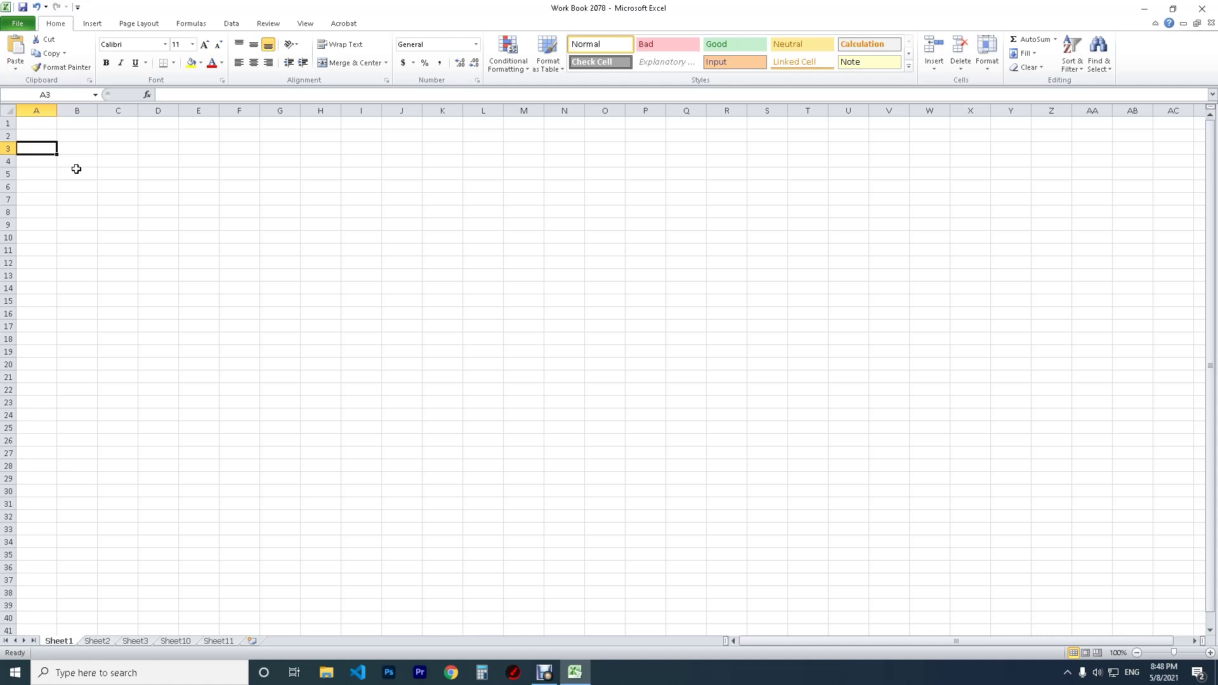
Step: Rename the first sheet tab to Baishakh
right_click(54, 644)
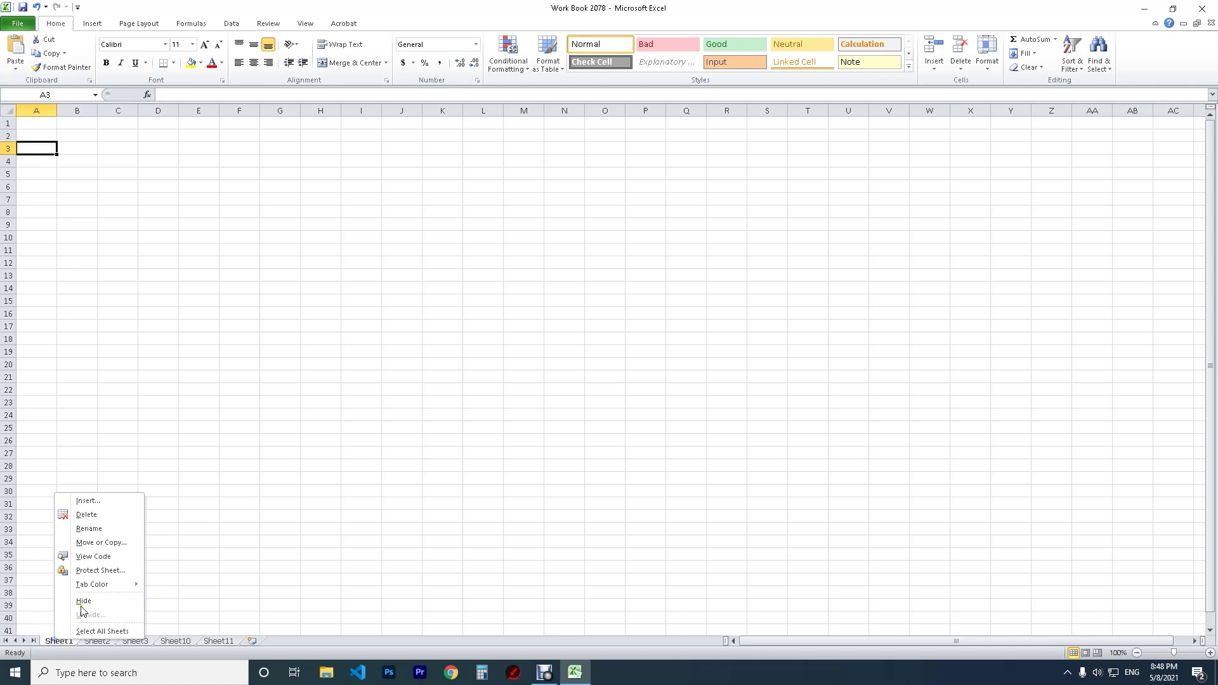
click(208, 543)
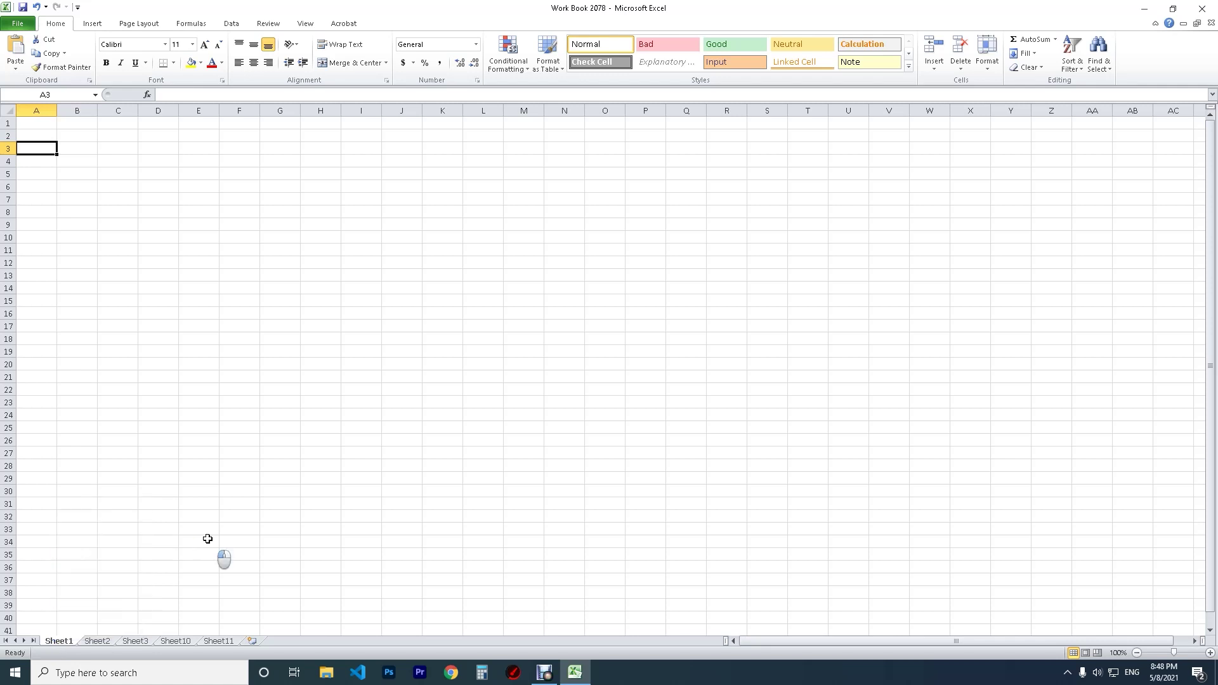
right_click(64, 642)
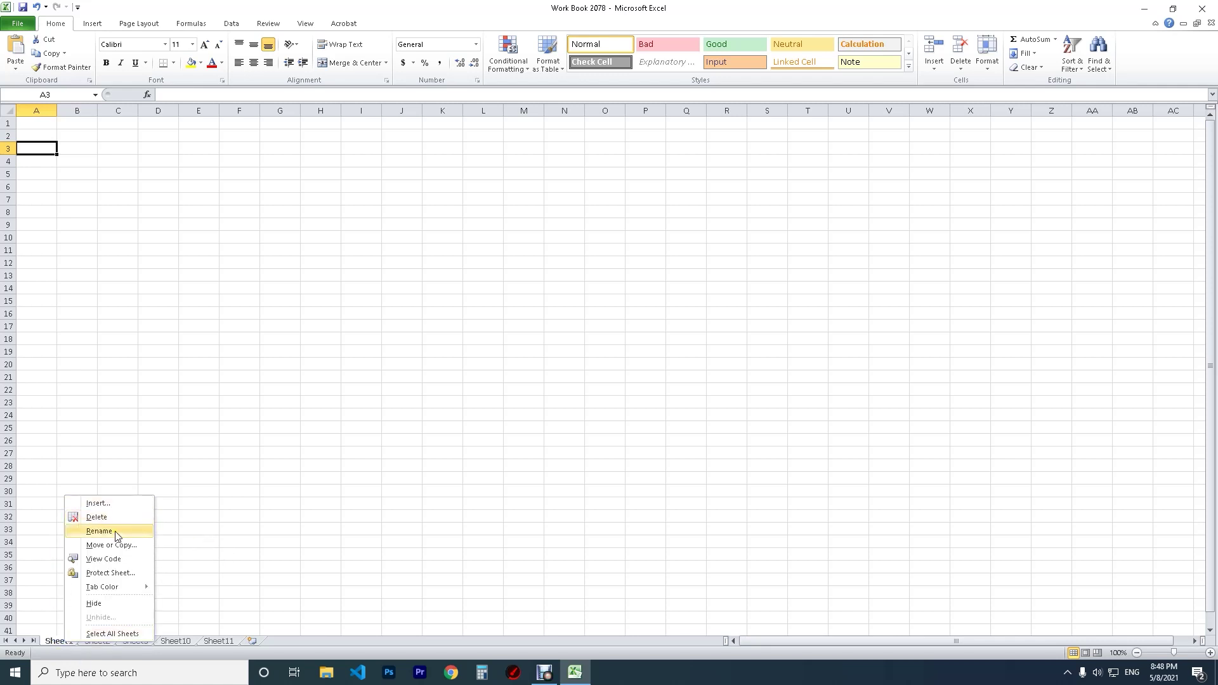
click(115, 533)
text(Baishakha)
key(BackSpace)
click(120, 606)
Step: Rename the second and third sheets to Jestha and Asad
click(107, 641)
right_click(106, 641)
click(145, 533)
text(Jesthal)
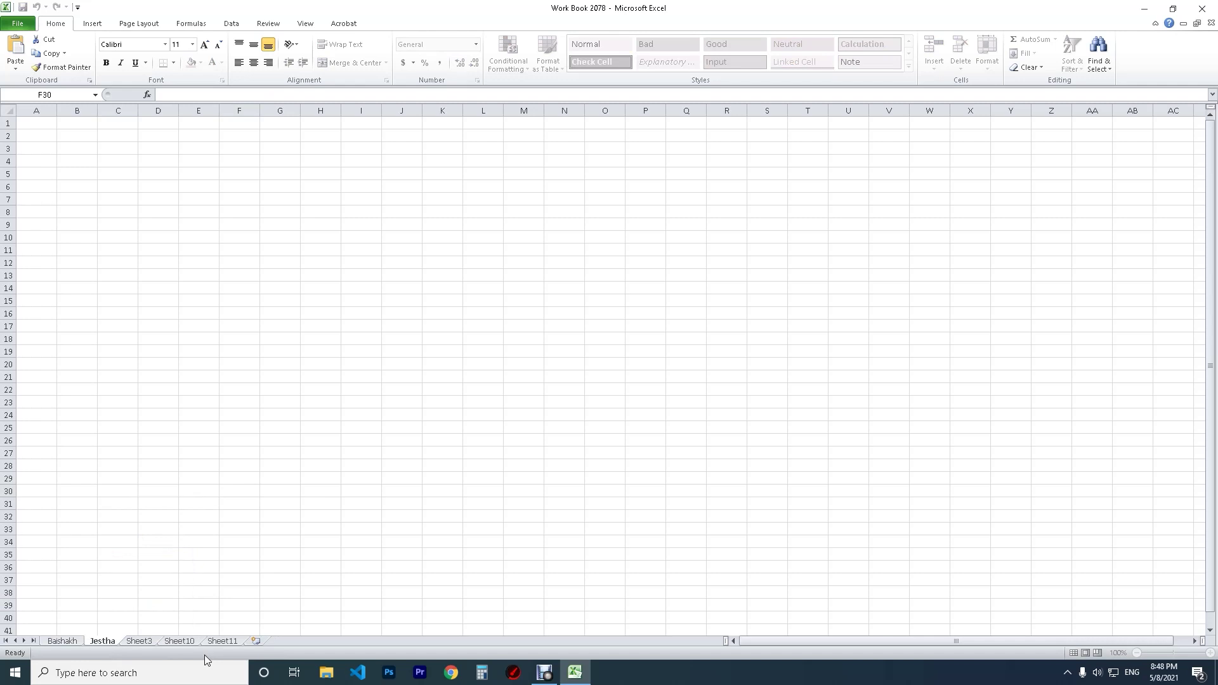
click(209, 553)
click(138, 641)
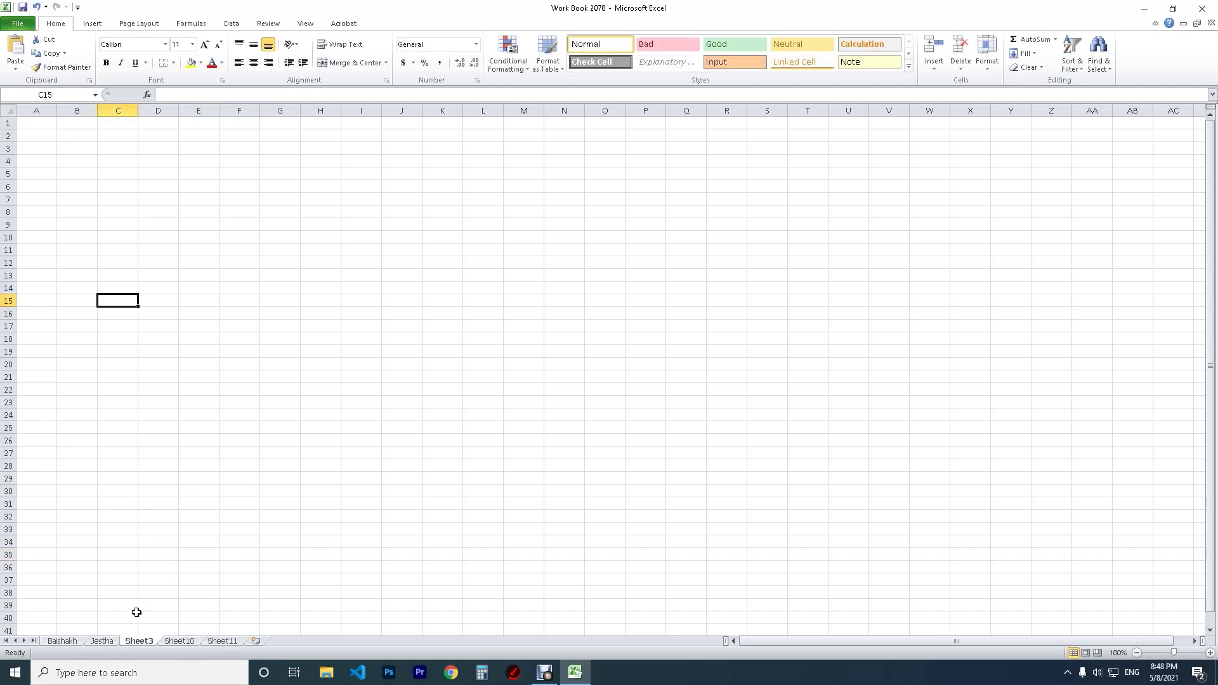
right_click(141, 646)
click(179, 530)
text(A)
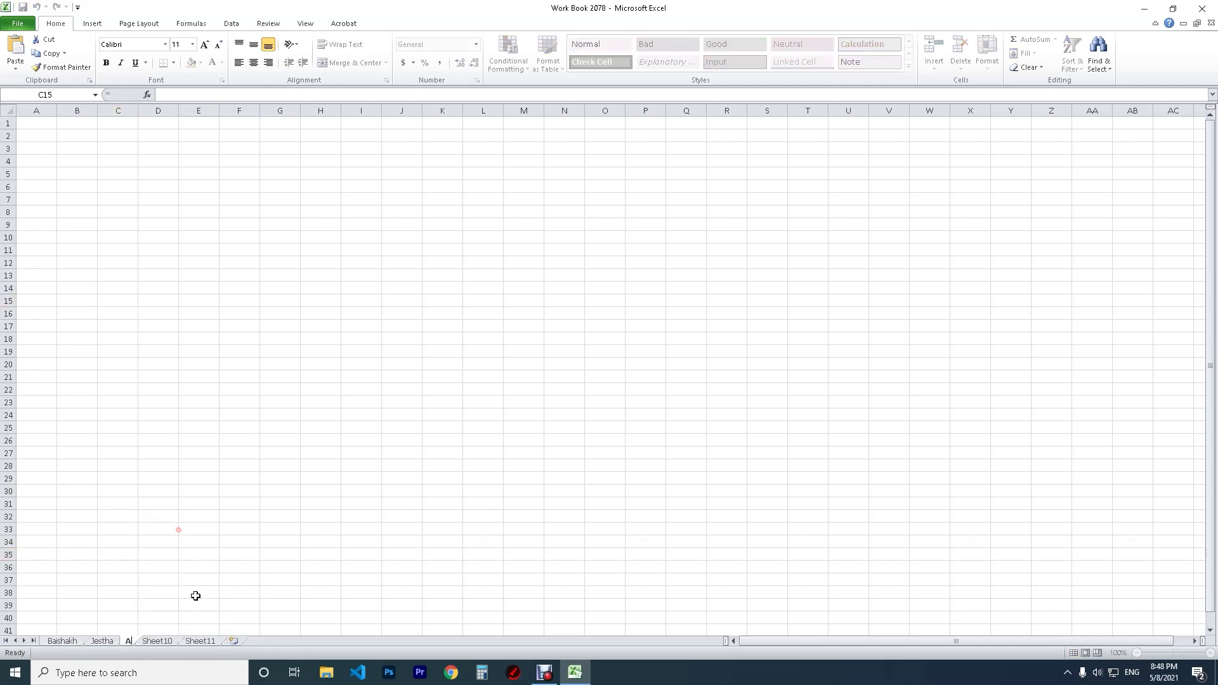
text(sad)
click(193, 580)
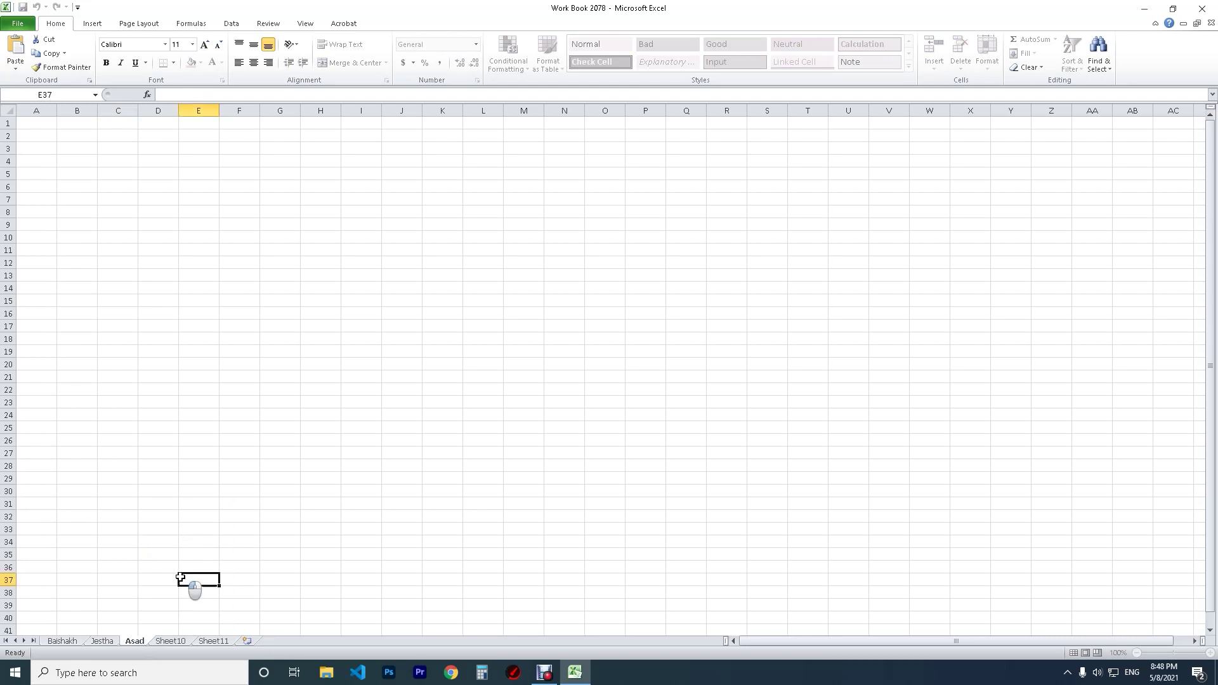
Step: Rename Sheet10 to Shrawan
click(176, 643)
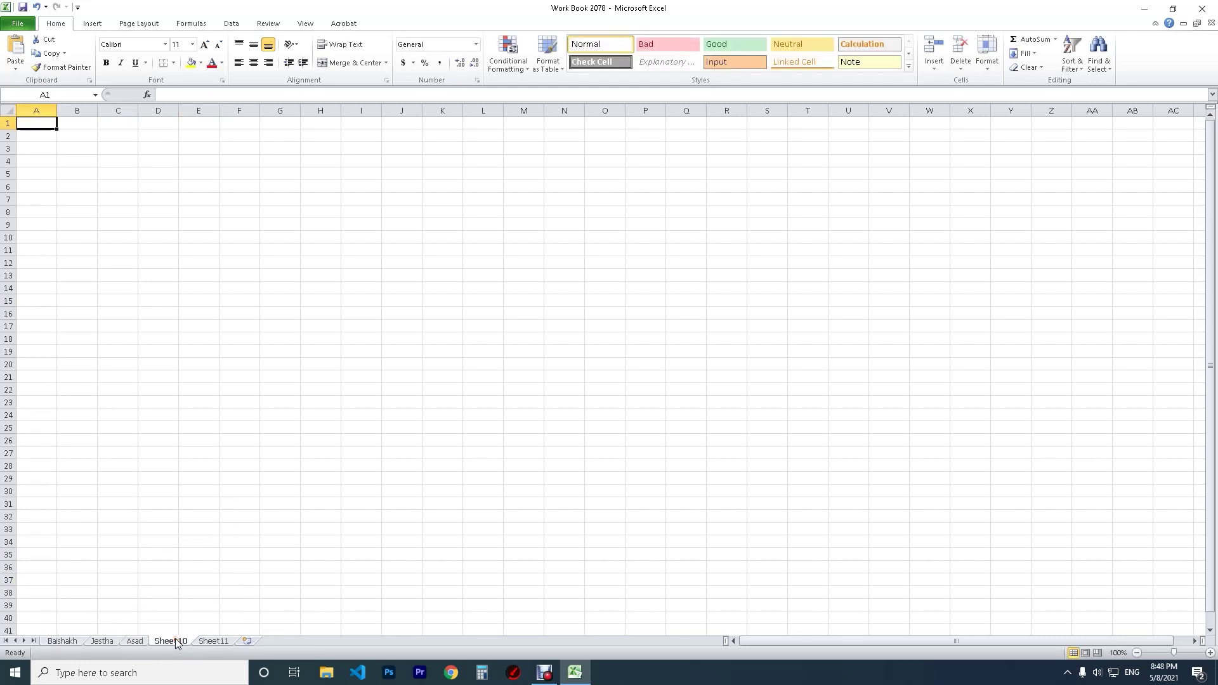
right_click(175, 642)
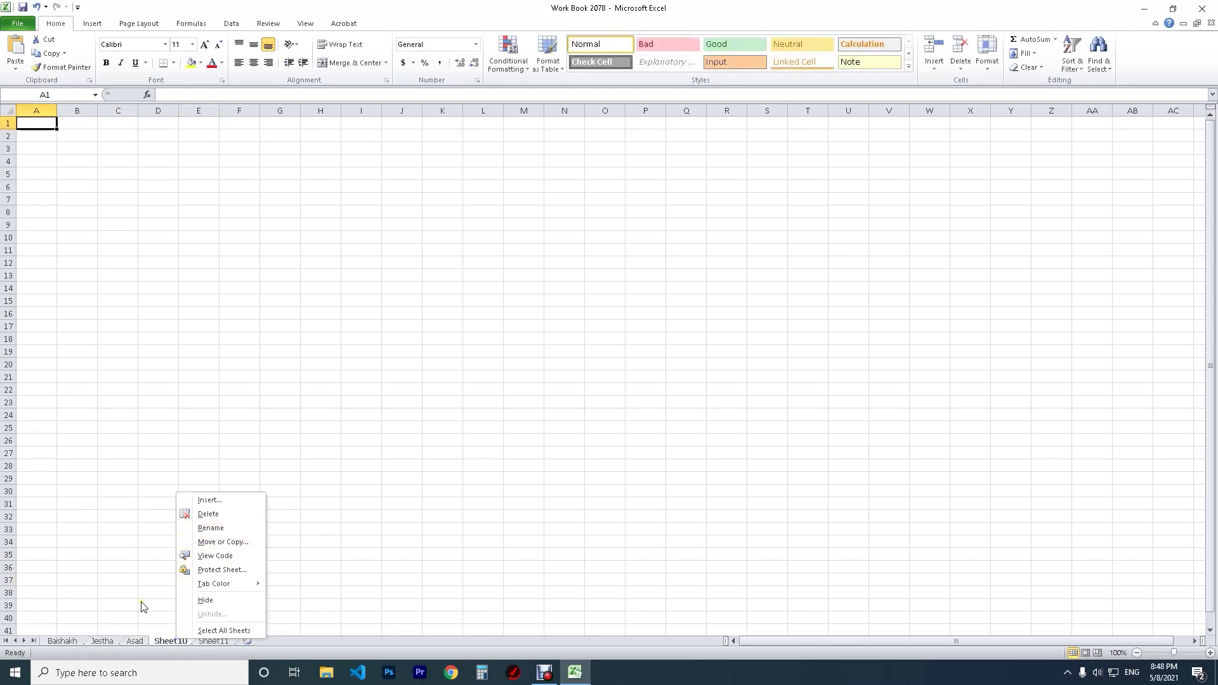
click(167, 639)
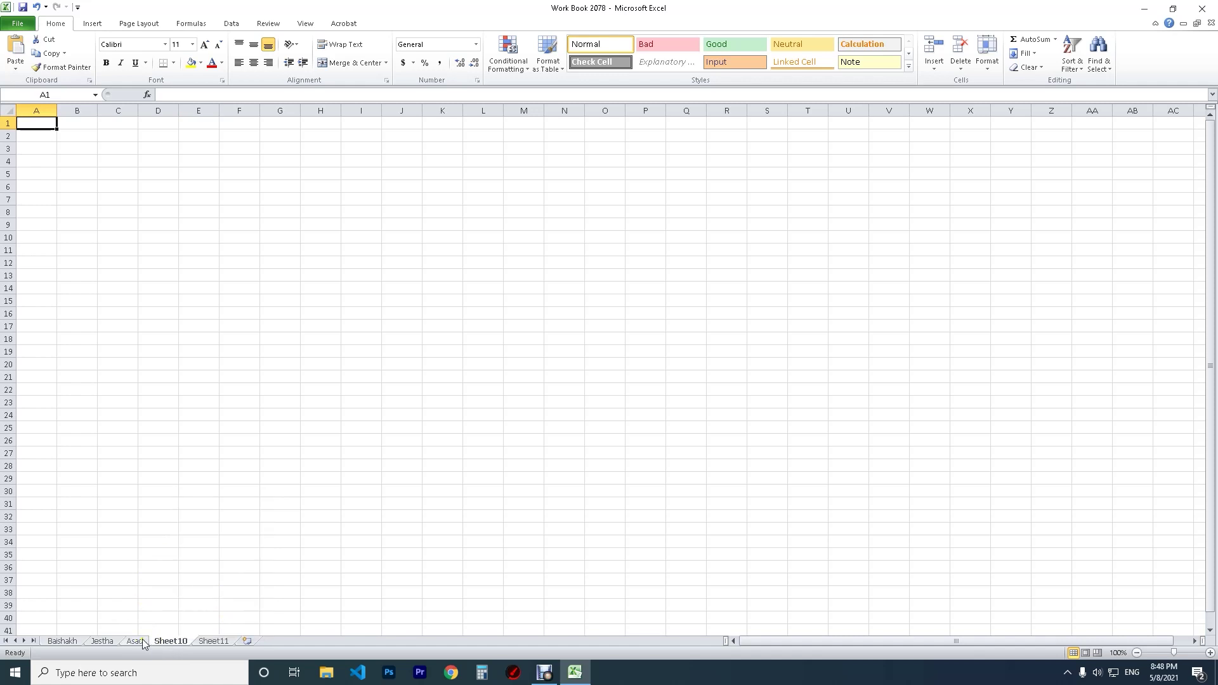
double_click(176, 641)
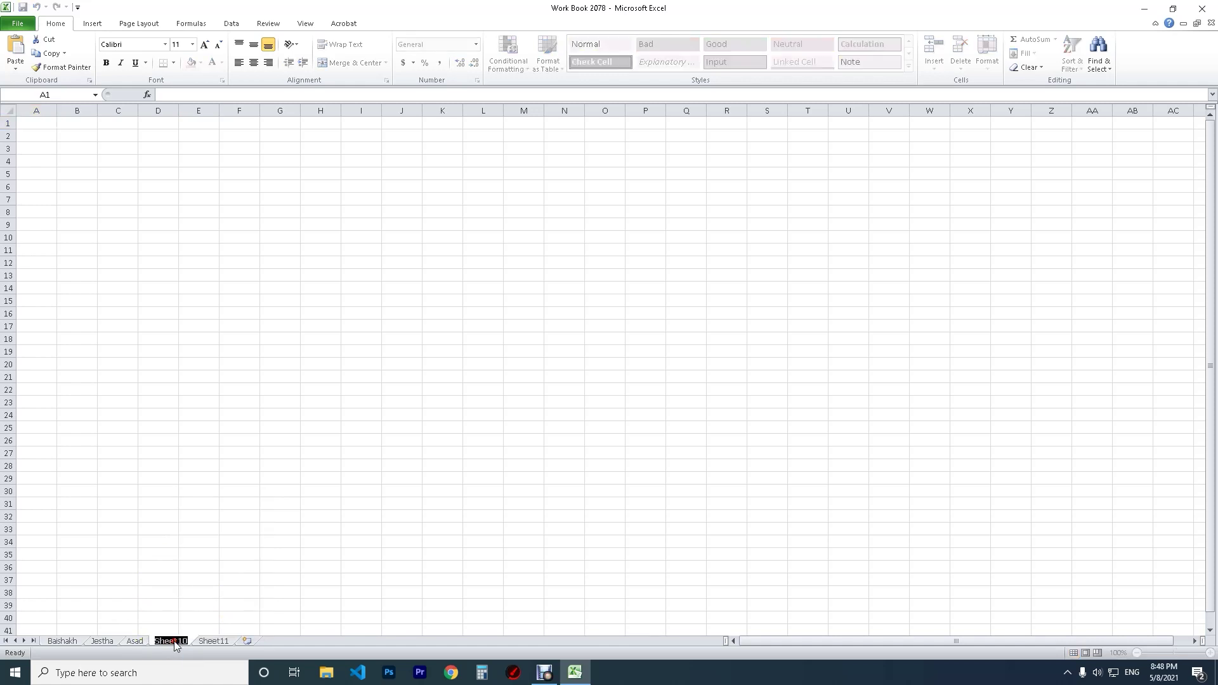
text(Shrawan)
key(Return)
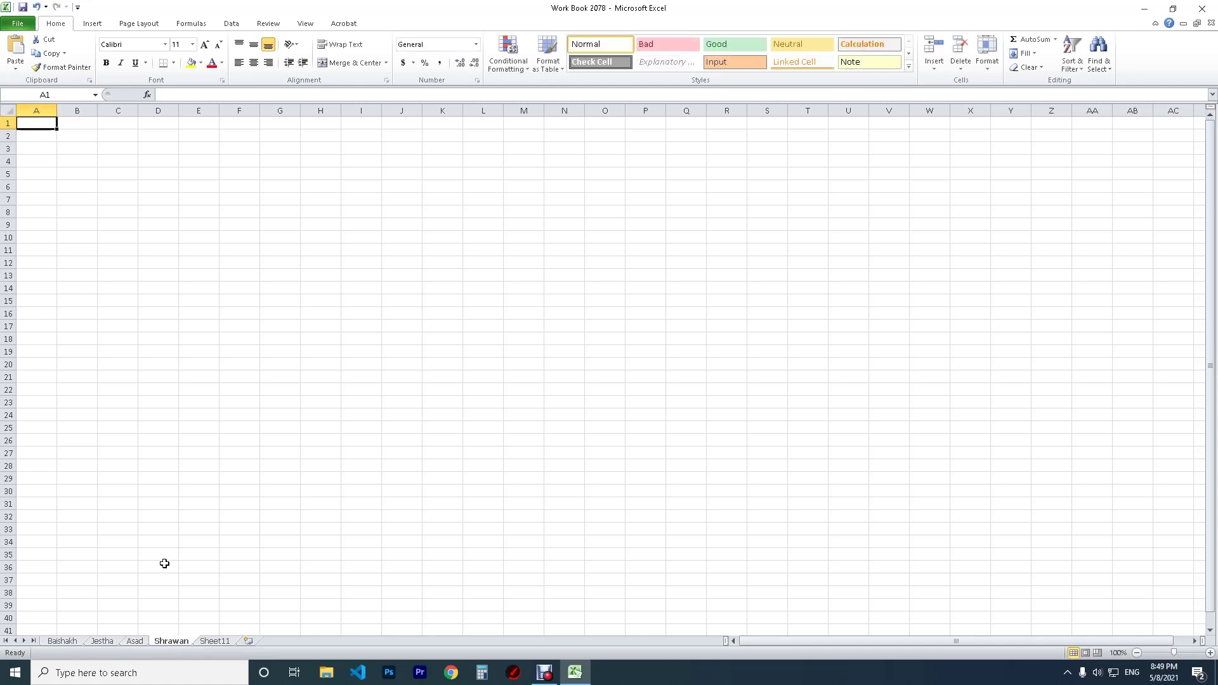
Step: Browse the four month sheets and select B6:F34 on Shrawan
click(67, 641)
click(103, 641)
click(135, 641)
click(163, 642)
drag(70, 187, 250, 541)
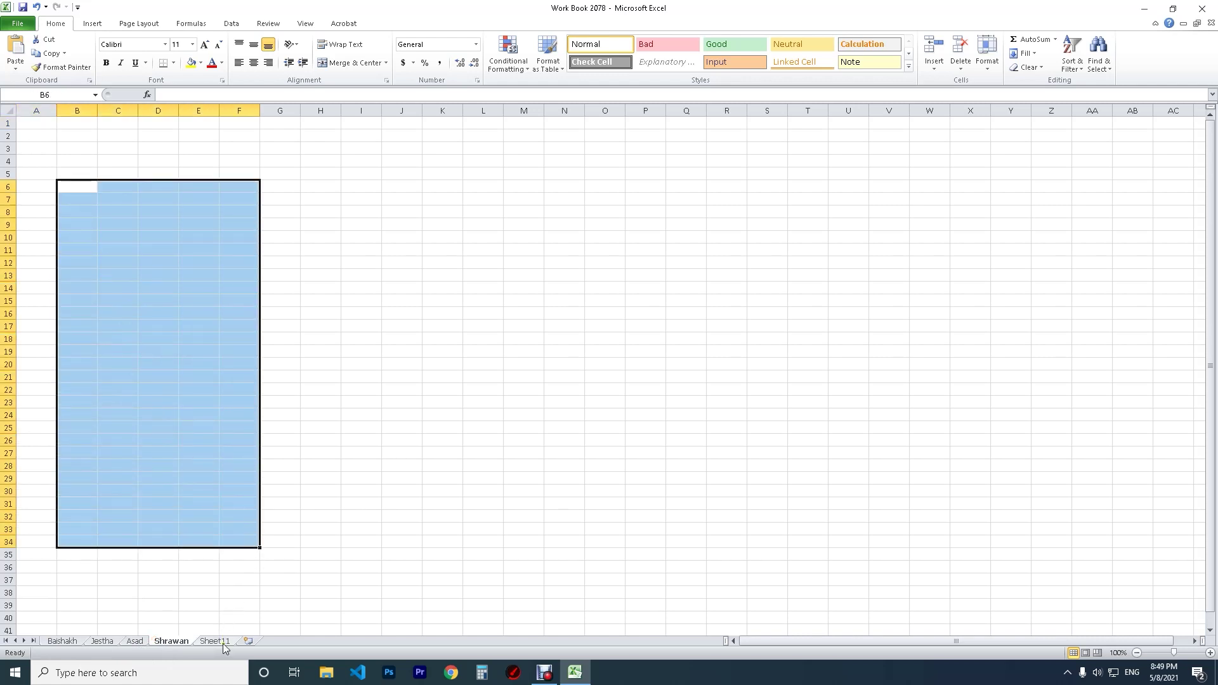
Step: Add three new sheets and rename Sheet12 to Class 1
click(257, 642)
click(290, 642)
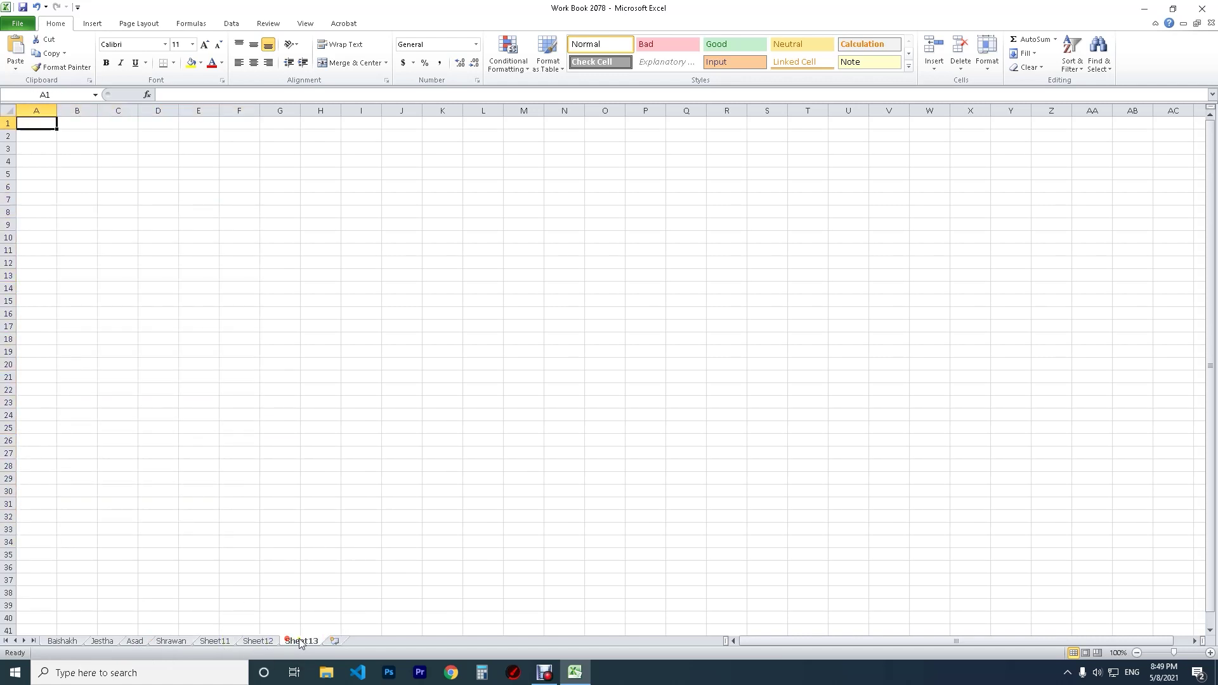
click(333, 642)
click(257, 642)
right_click(255, 642)
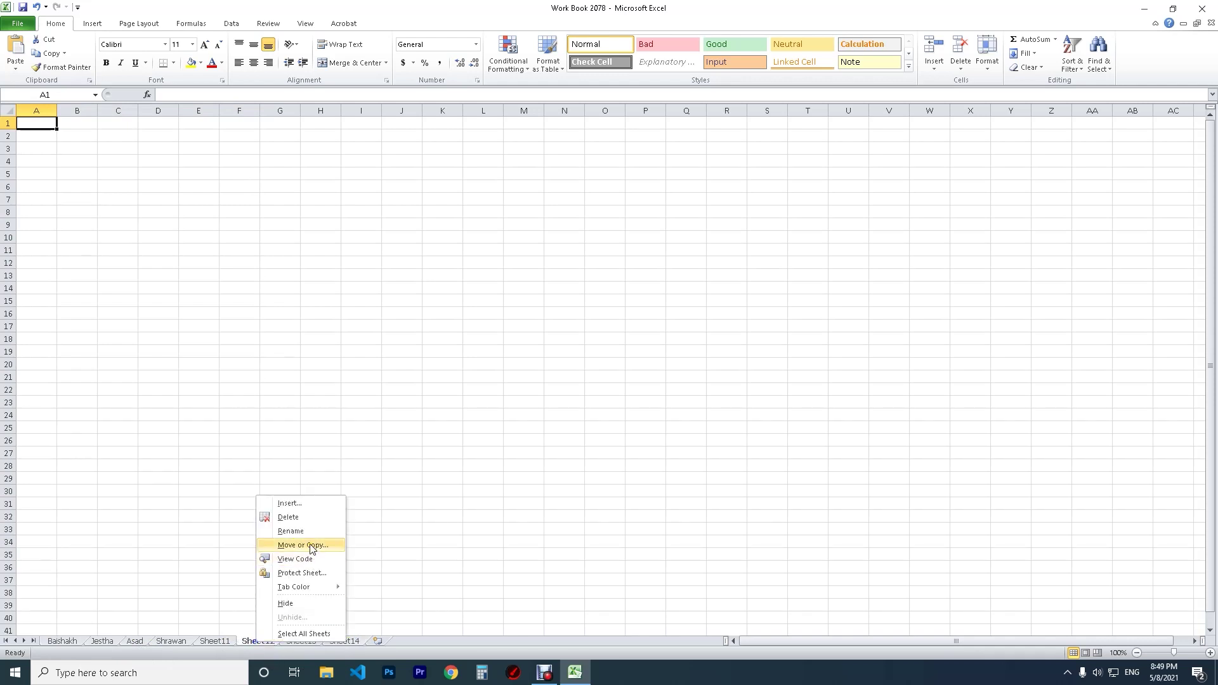
click(308, 533)
text(Class 1)
key(Return)
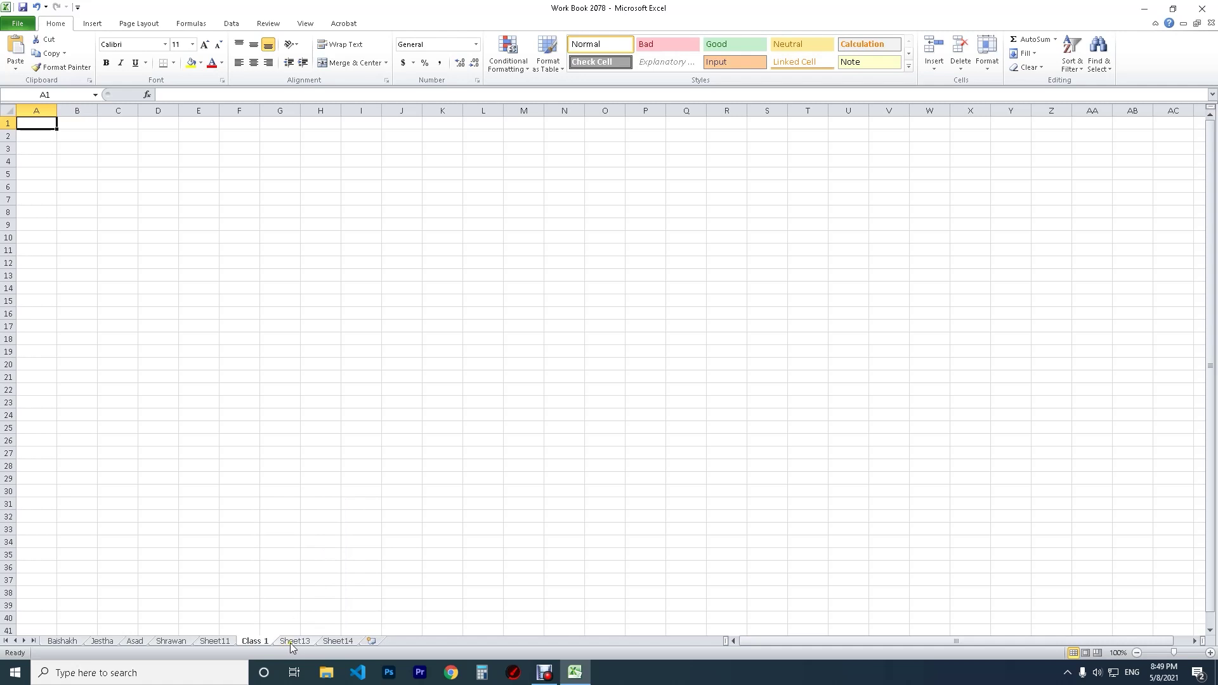
Step: Rename Sheet13 and Sheet14 to Class 2 and Class 3
double_click(293, 643)
text(Class 2)
key(Return)
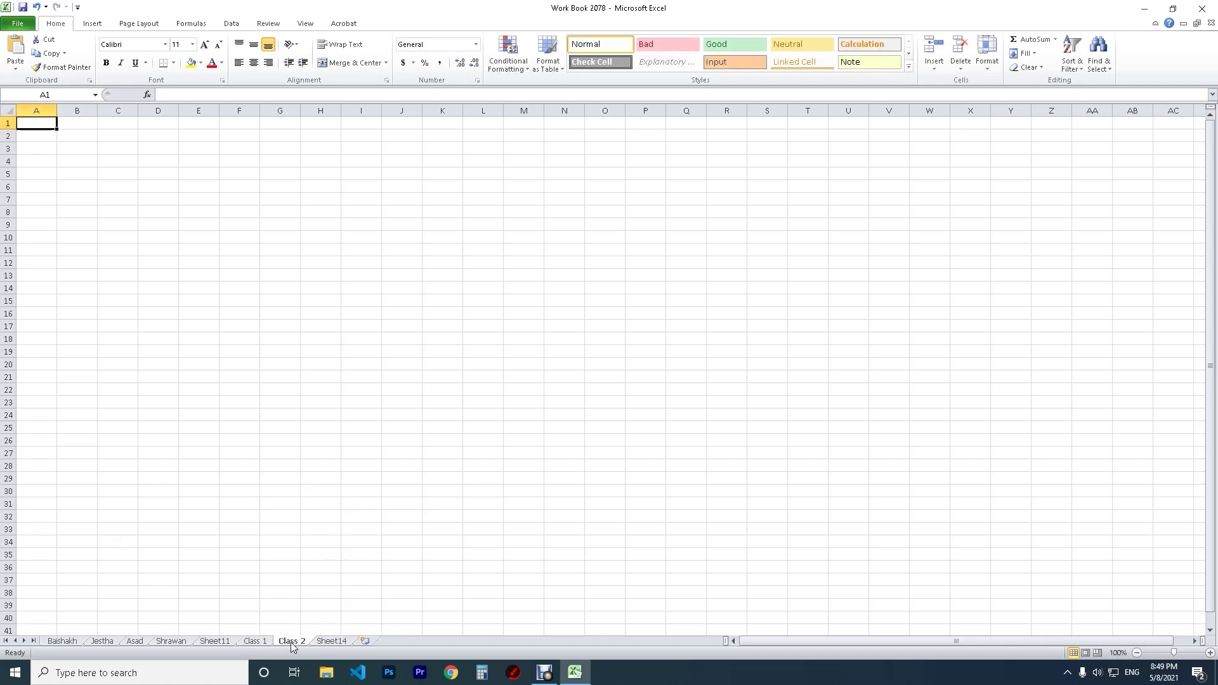
double_click(331, 642)
text(Class 3)
key(Return)
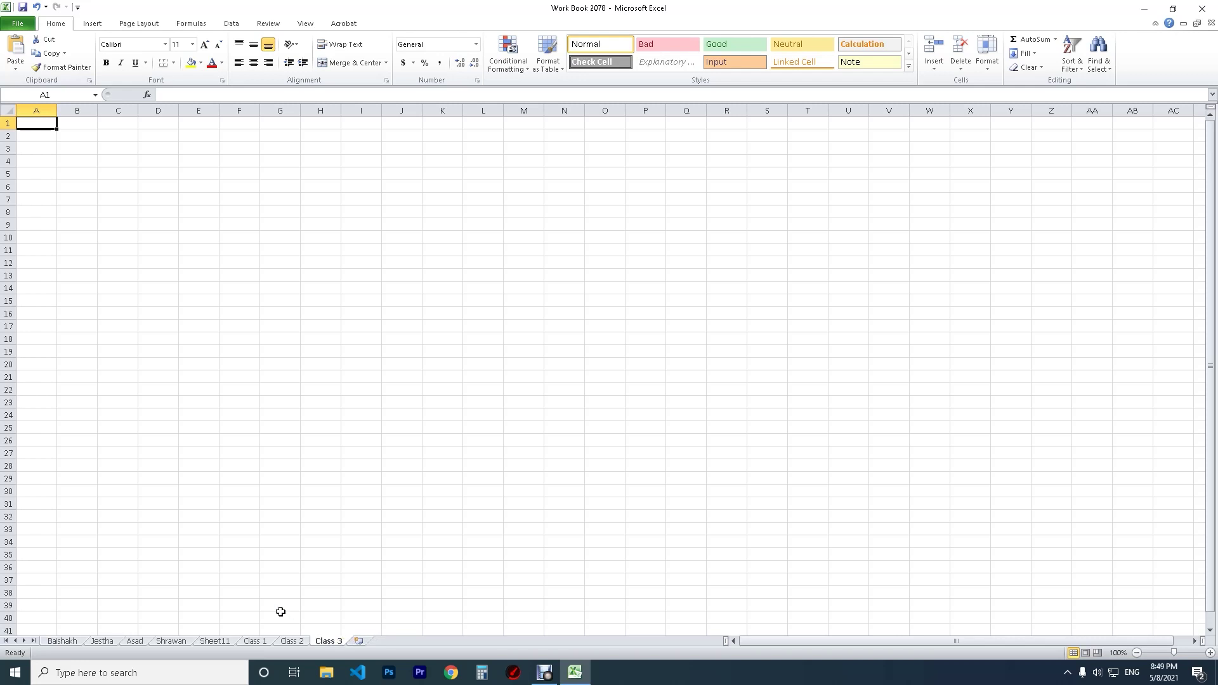
click(256, 641)
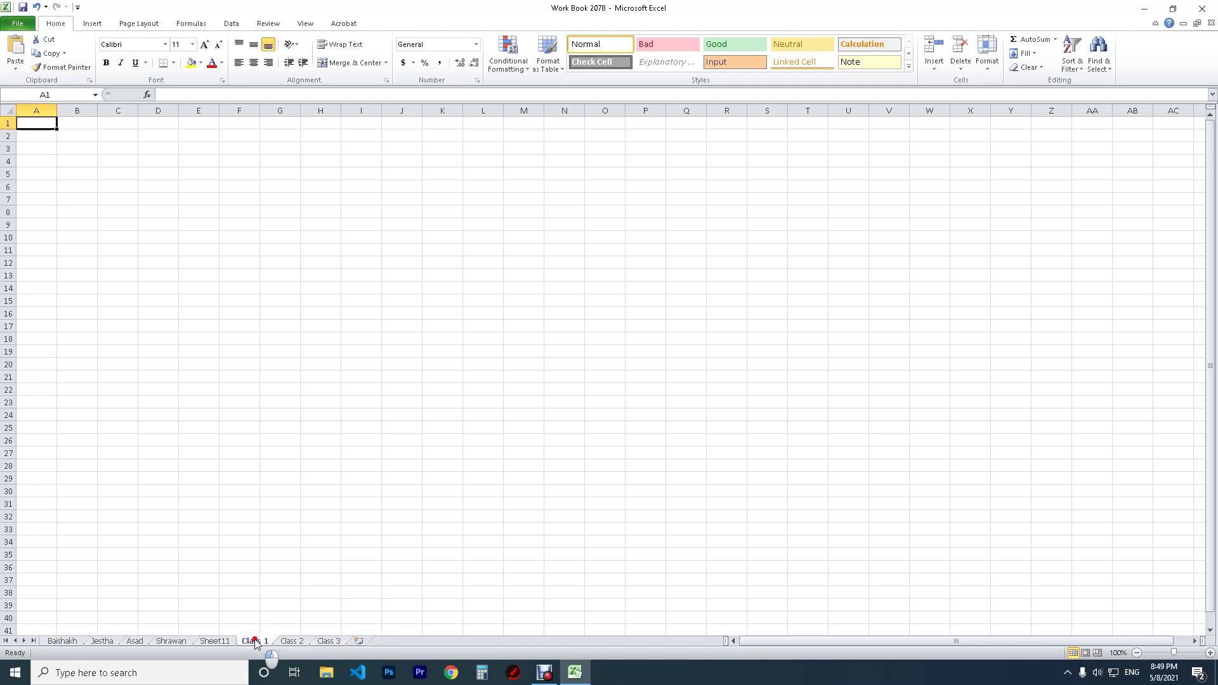
click(290, 642)
click(327, 641)
Step: Add two more sheets and name them Salary Sheet and OT Sheet
click(358, 641)
click(398, 641)
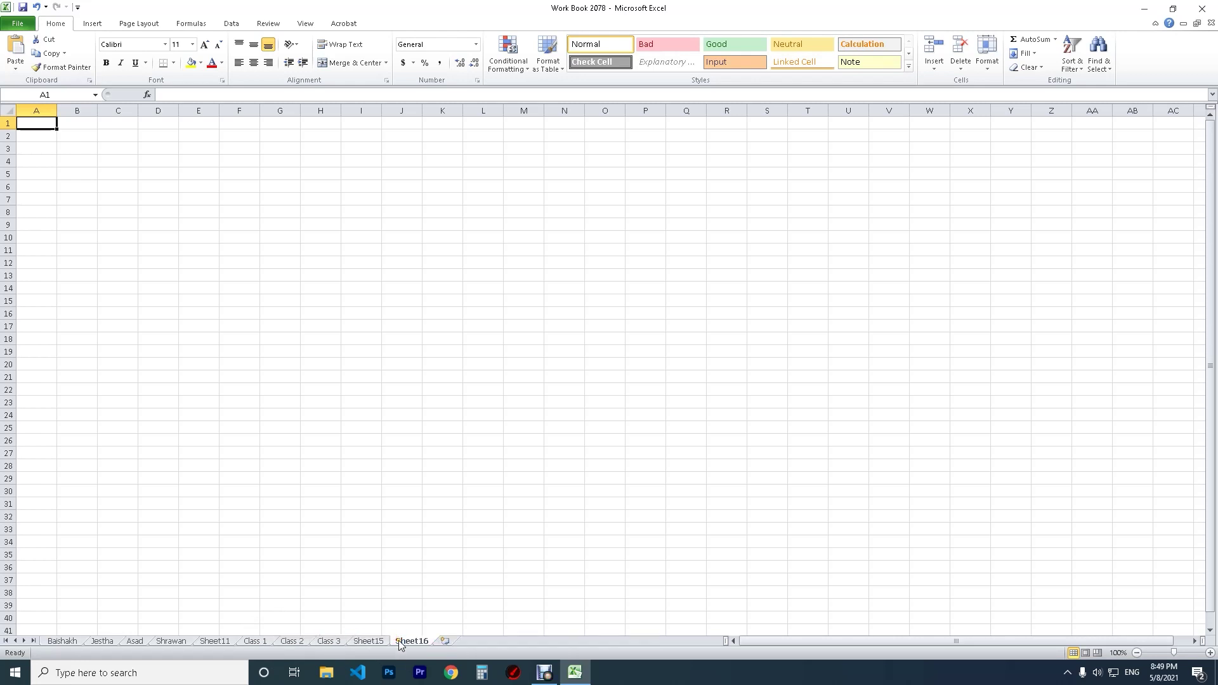
click(446, 641)
double_click(413, 641)
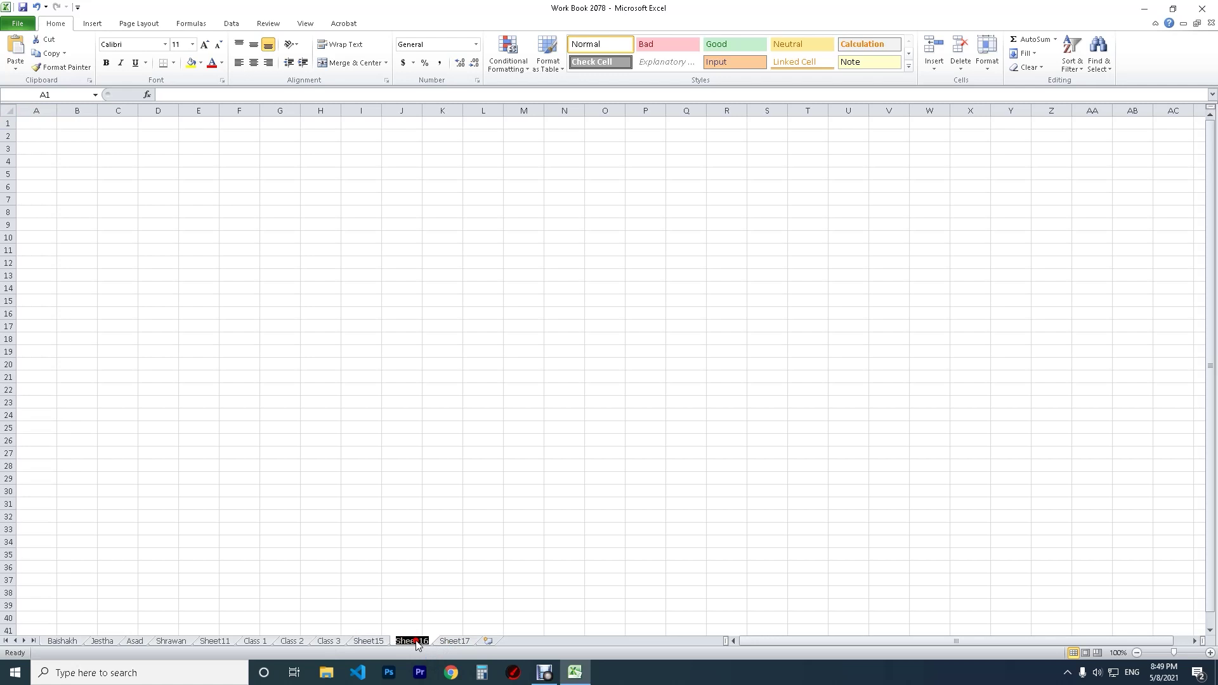
text(Salary Sheet)
double_click(462, 642)
text(OT Sheet)
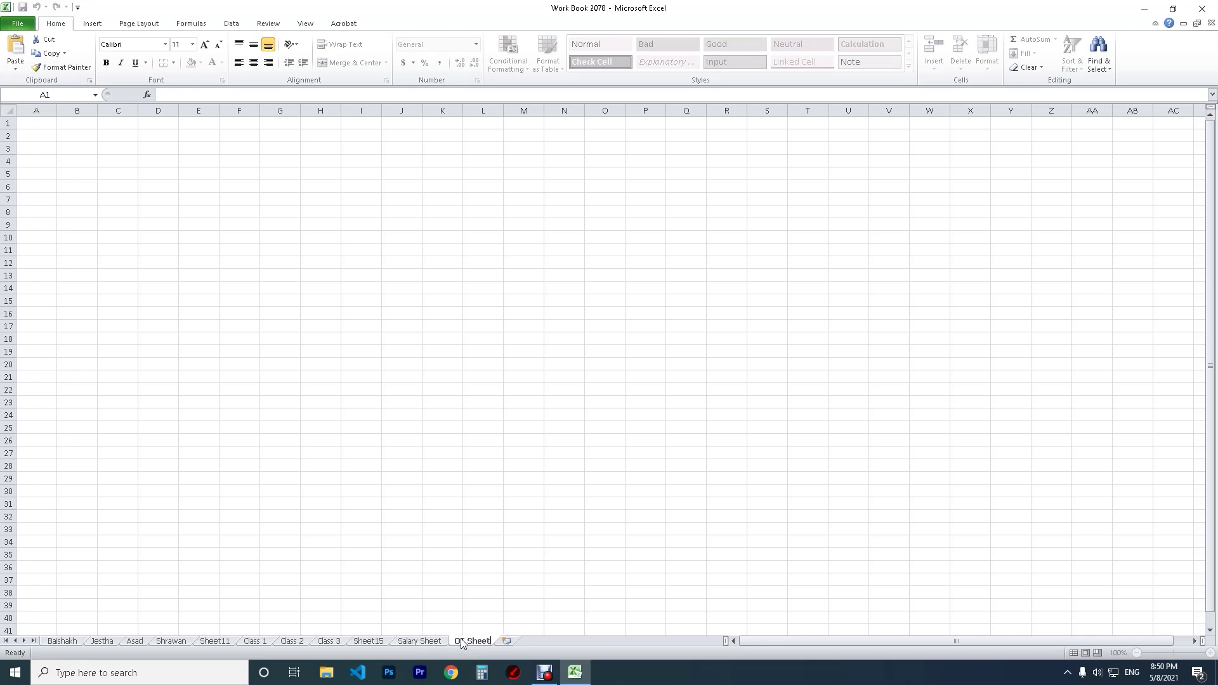
click(455, 555)
click(437, 642)
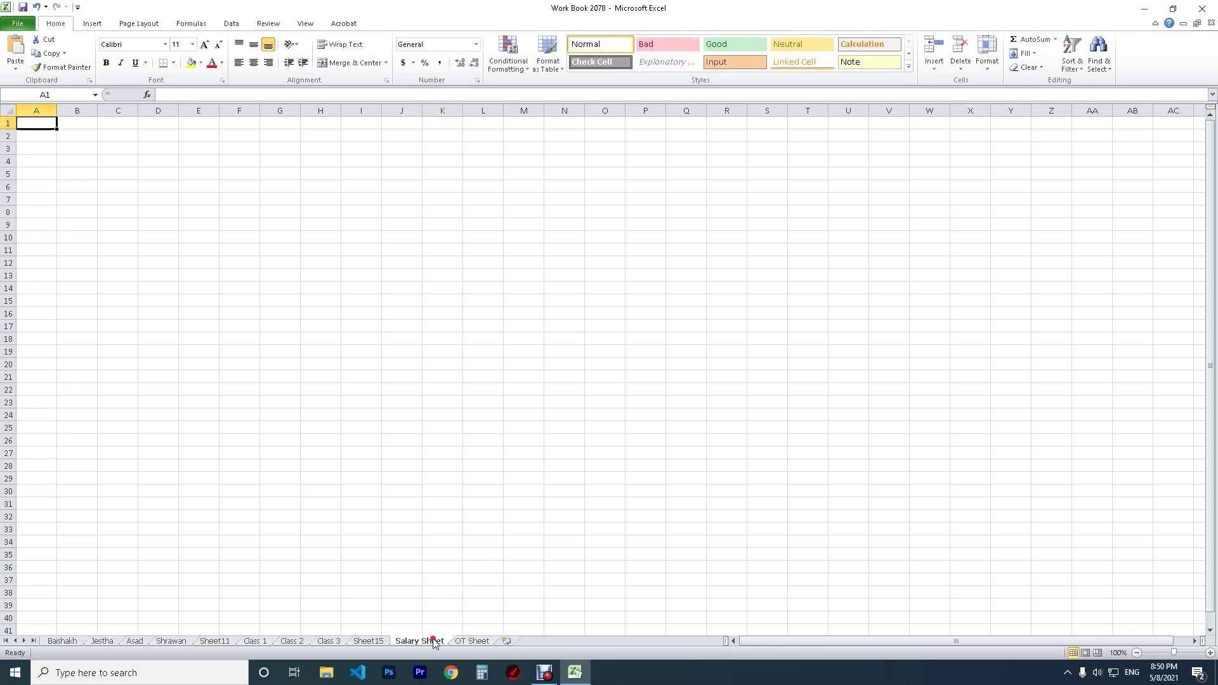
click(468, 641)
click(418, 642)
Step: Colour the Baishakh tab red and the Jestha tab green
click(368, 645)
click(410, 643)
click(478, 643)
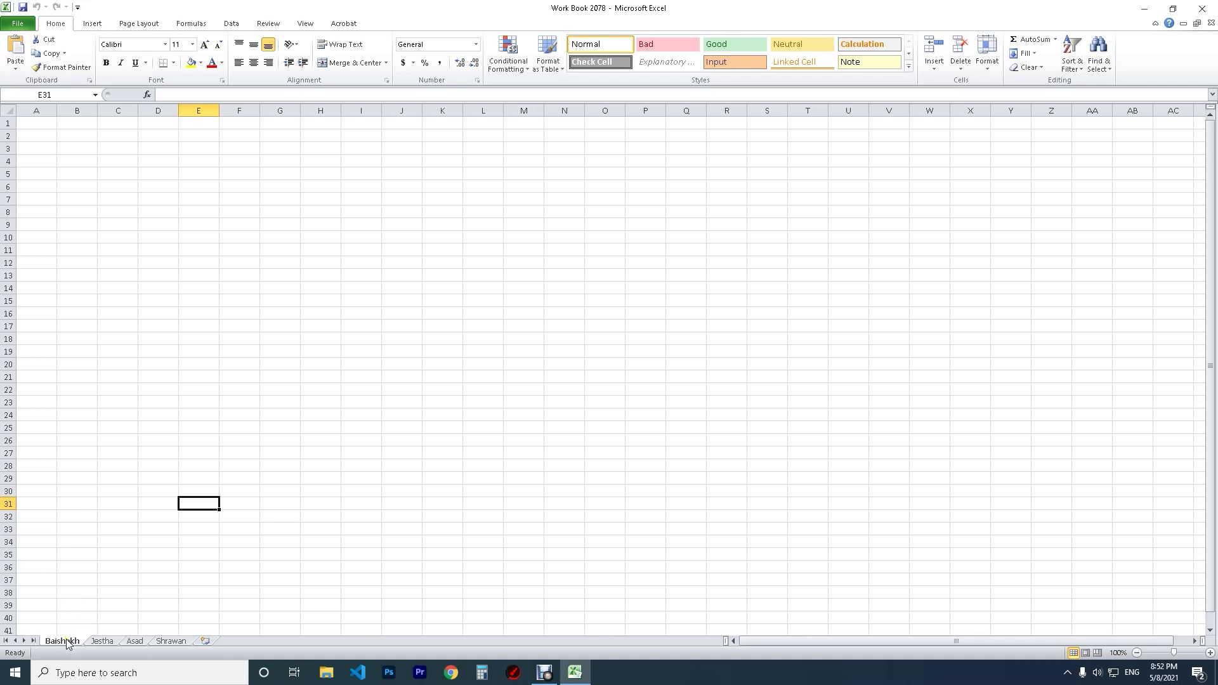
right_click(68, 643)
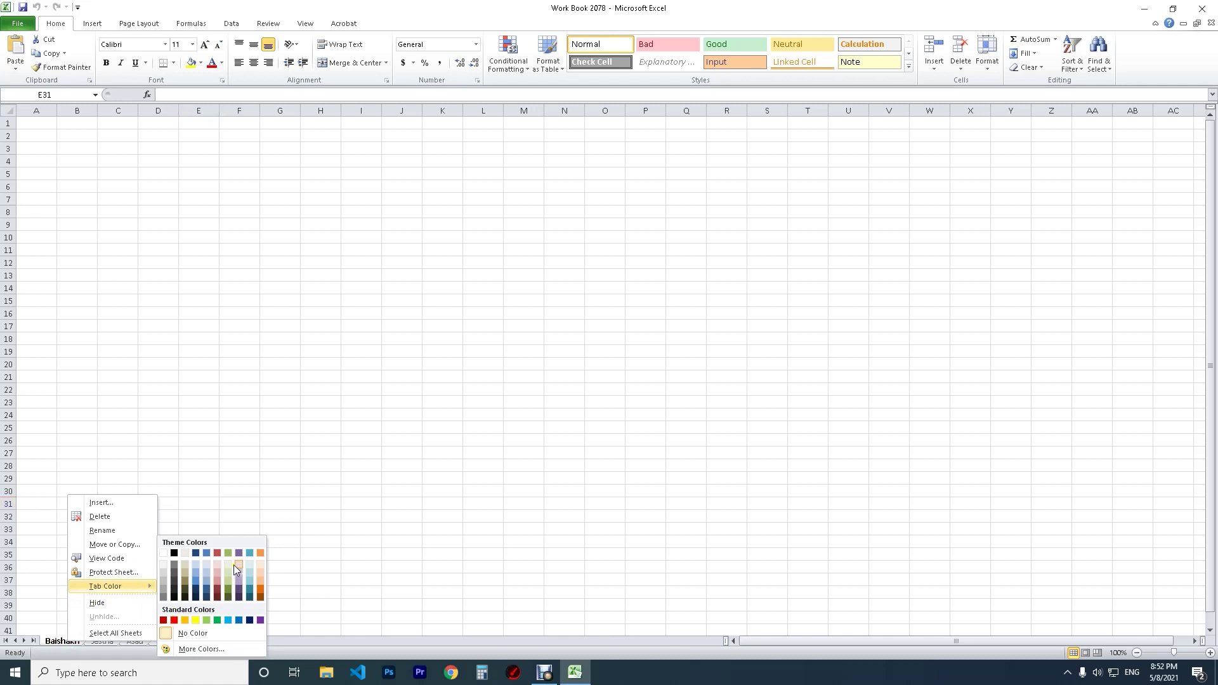
click(175, 620)
right_click(108, 640)
mouse_move(147, 584)
click(249, 621)
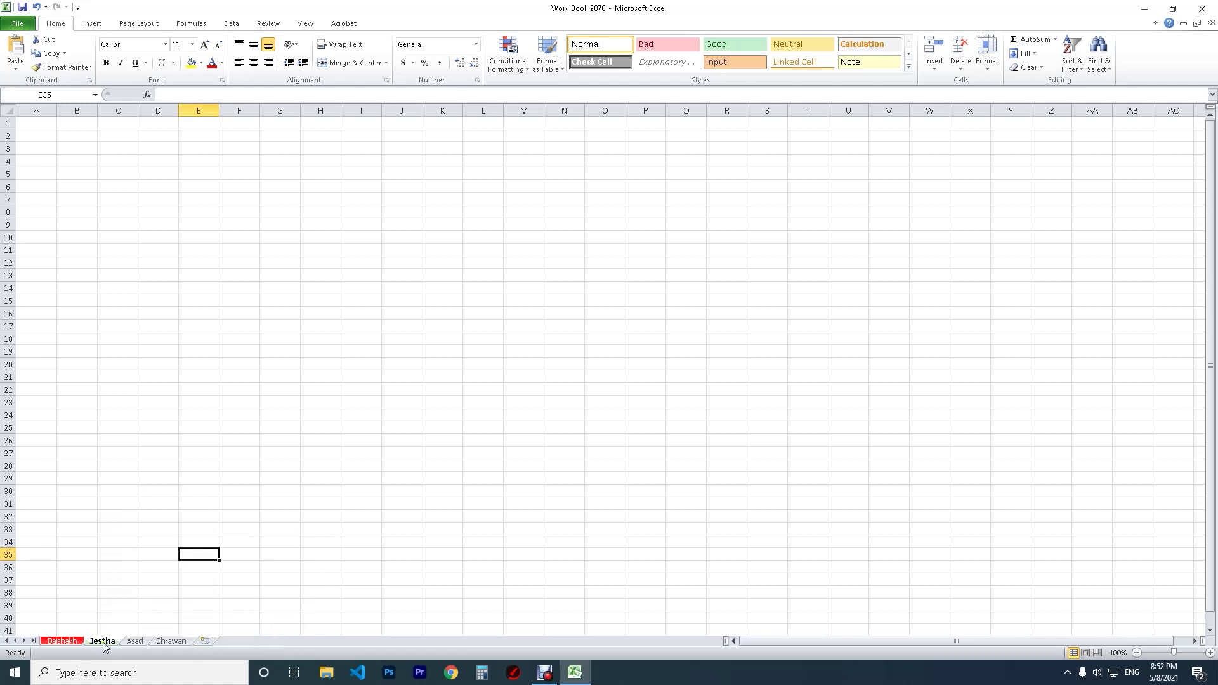
Step: Colour the Asad tab yellow and the Shrawan tab black, then check the month tabs
right_click(140, 643)
mouse_move(174, 586)
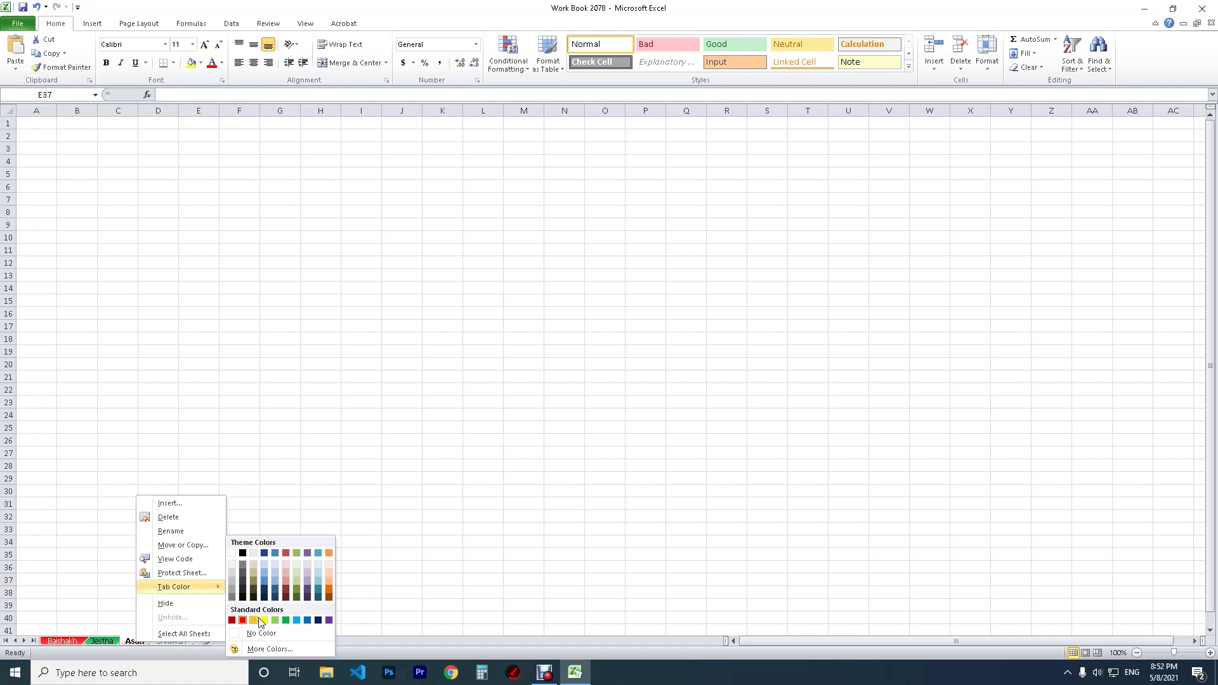
click(254, 620)
right_click(175, 643)
mouse_move(214, 584)
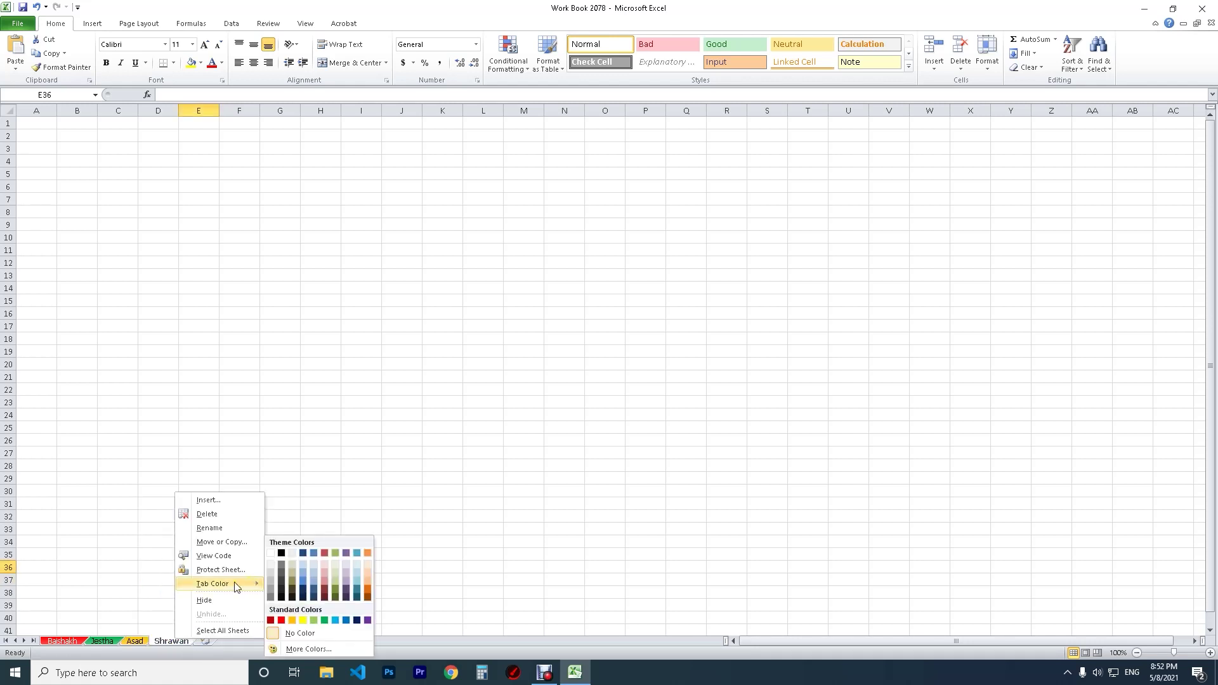
click(281, 554)
click(135, 642)
click(103, 642)
click(73, 642)
click(102, 642)
click(64, 642)
click(105, 642)
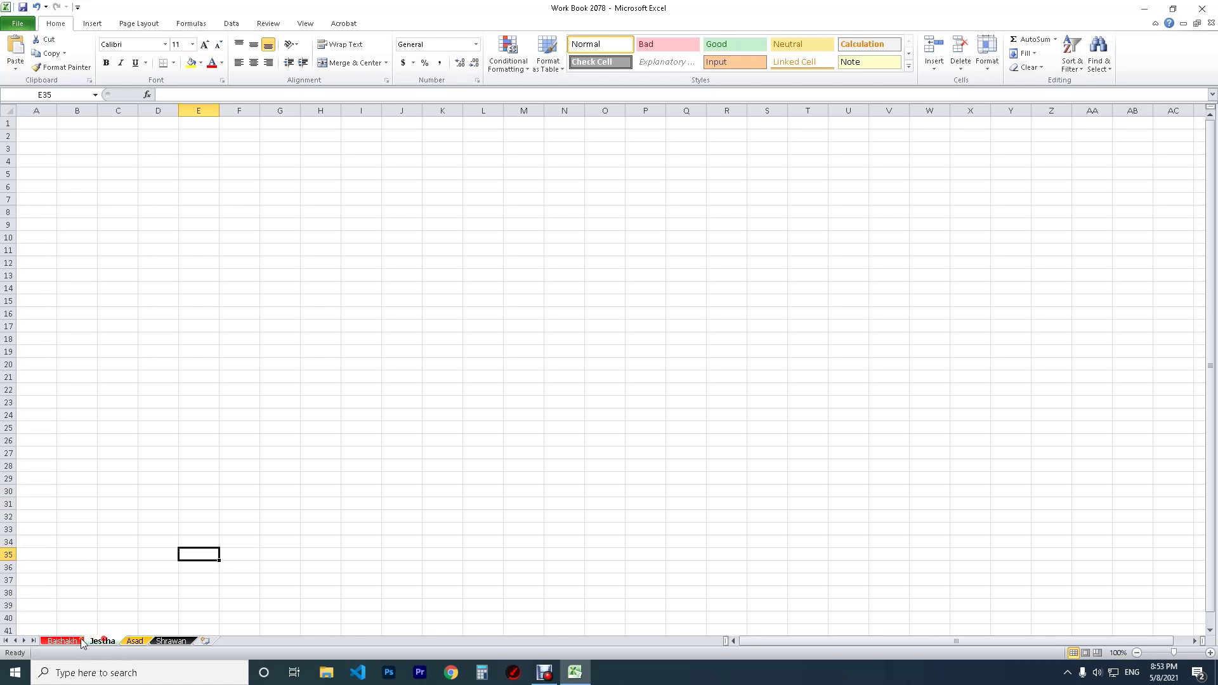
click(71, 642)
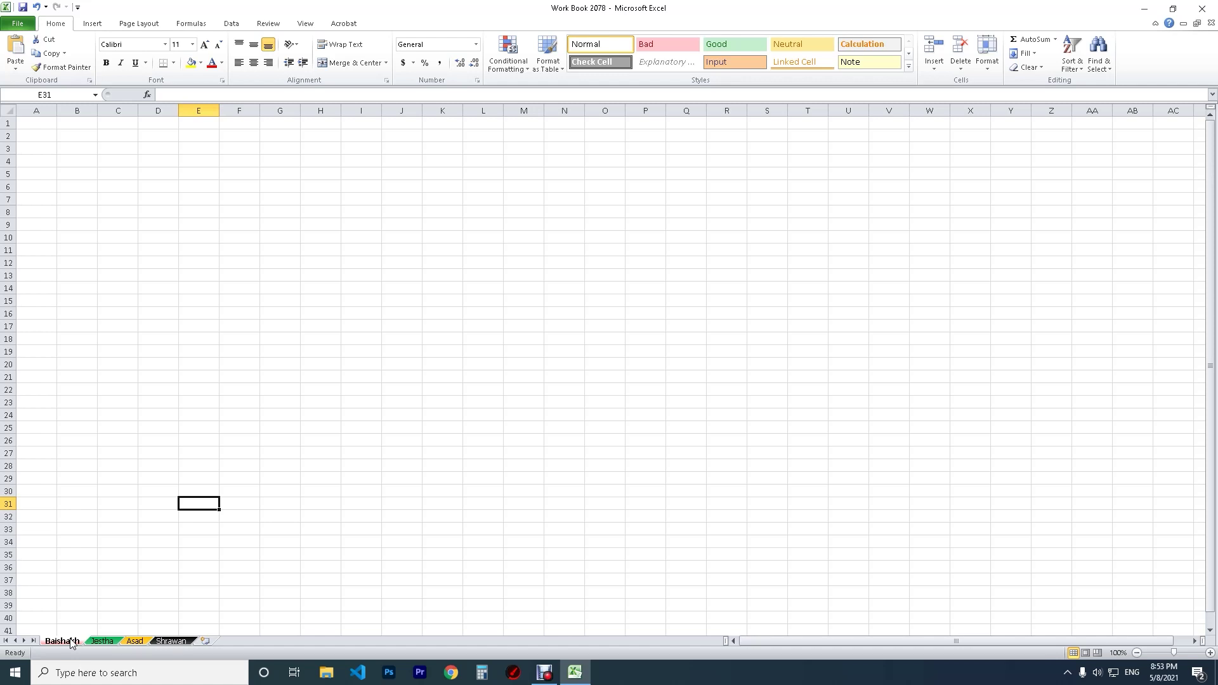
click(102, 642)
click(134, 642)
click(168, 642)
click(134, 642)
click(101, 642)
click(76, 641)
right_click(64, 646)
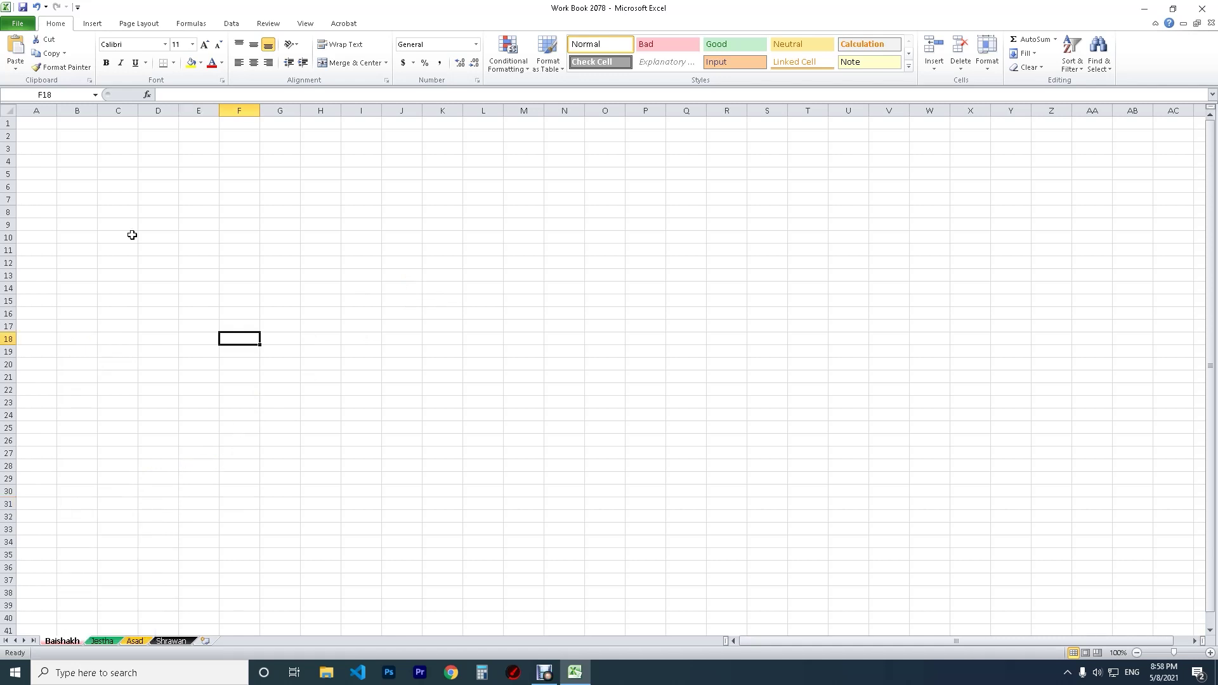
click(36, 111)
click(77, 110)
click(118, 110)
click(158, 110)
click(199, 110)
click(239, 110)
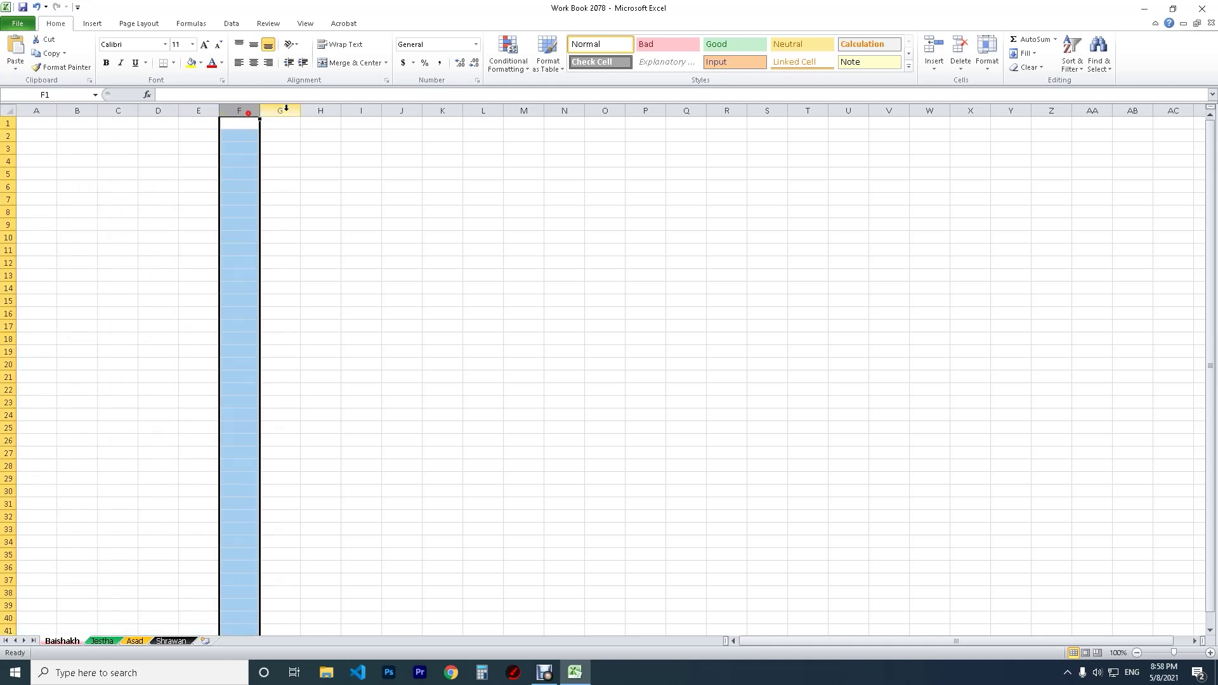
click(285, 111)
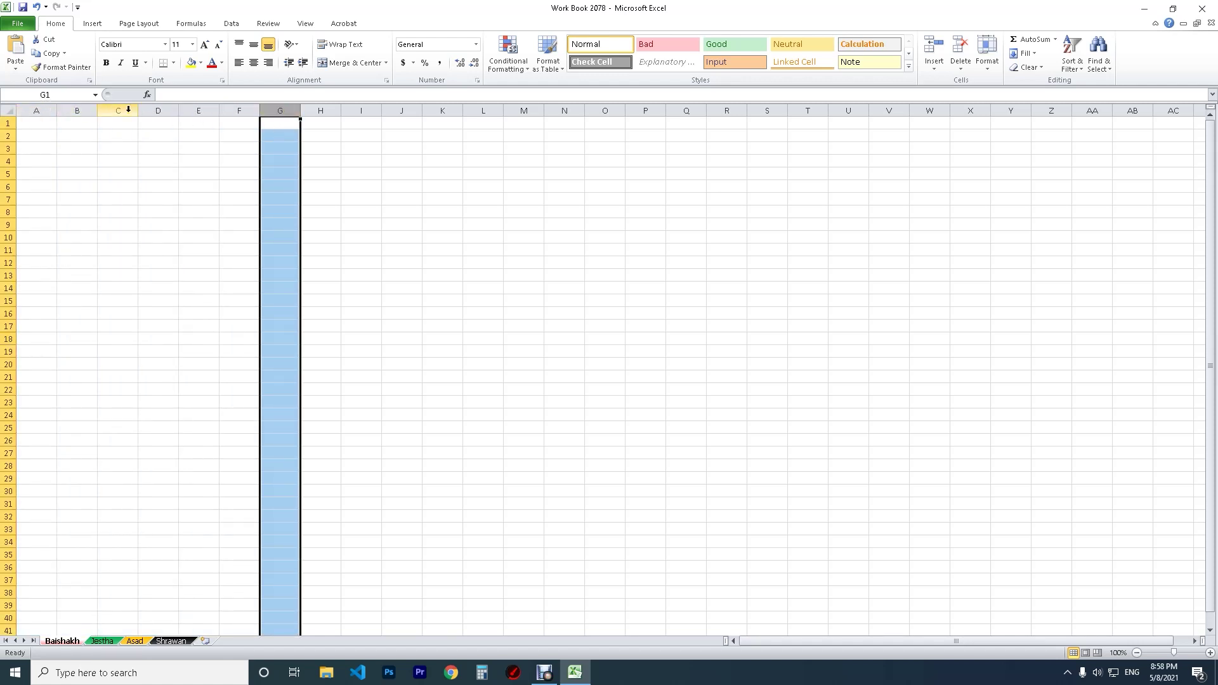
click(245, 111)
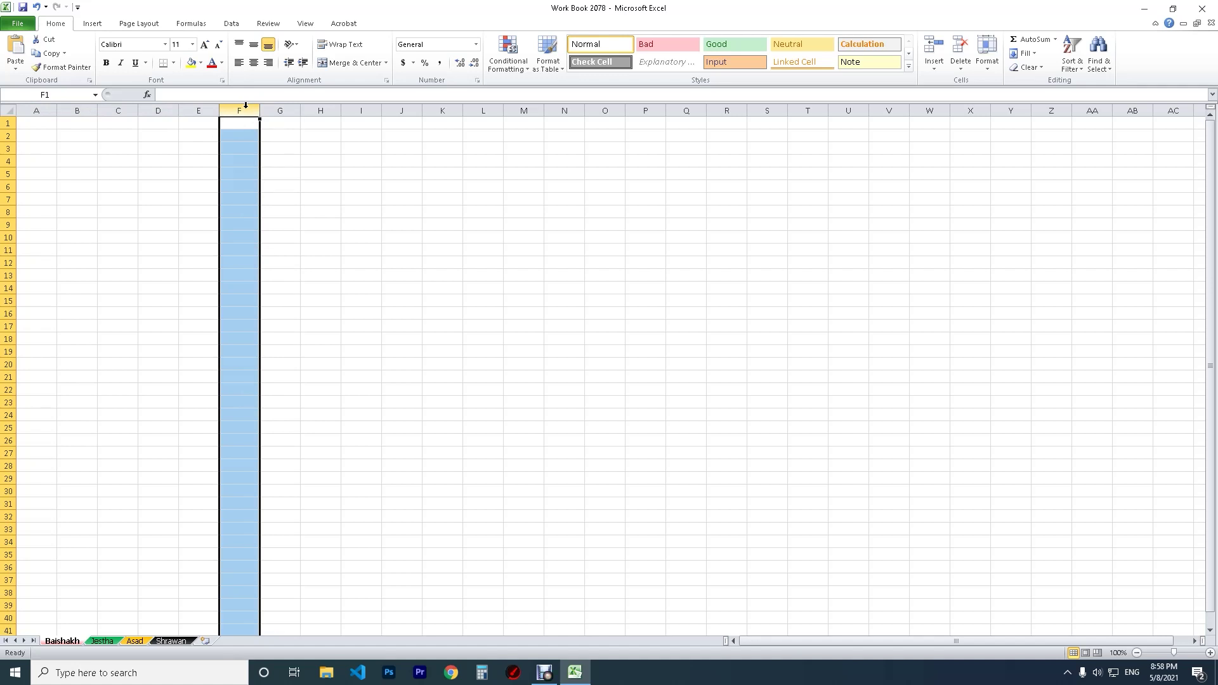
click(46, 110)
click(77, 110)
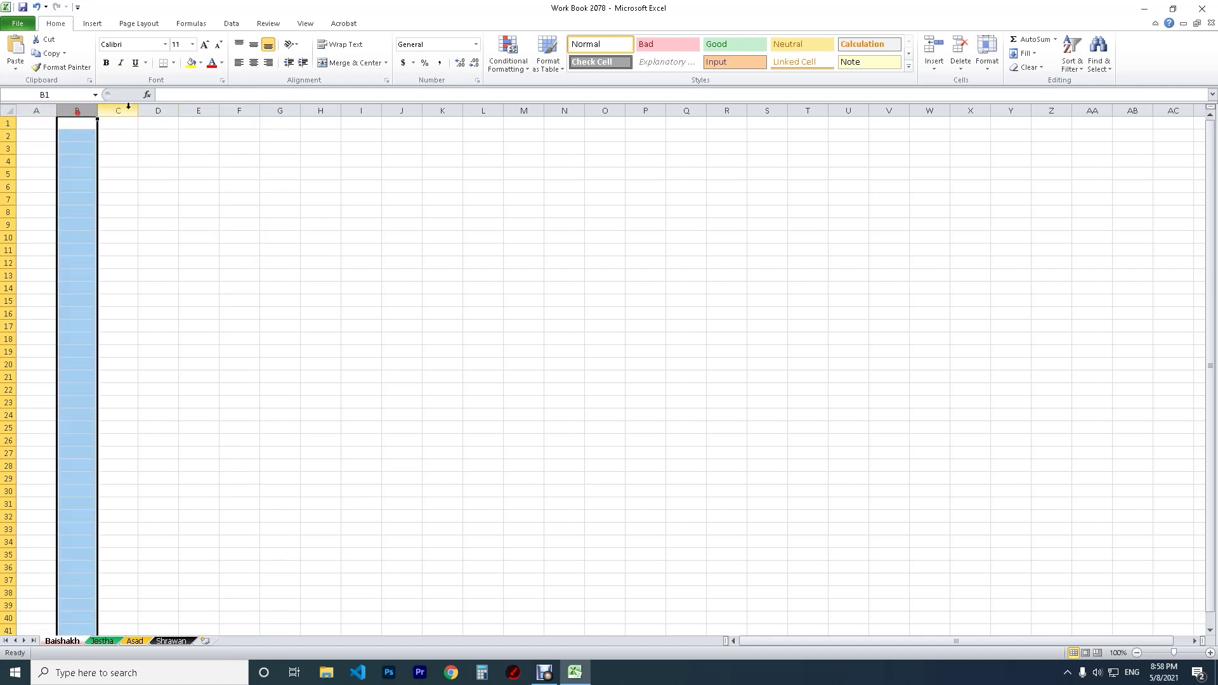
click(129, 110)
click(162, 109)
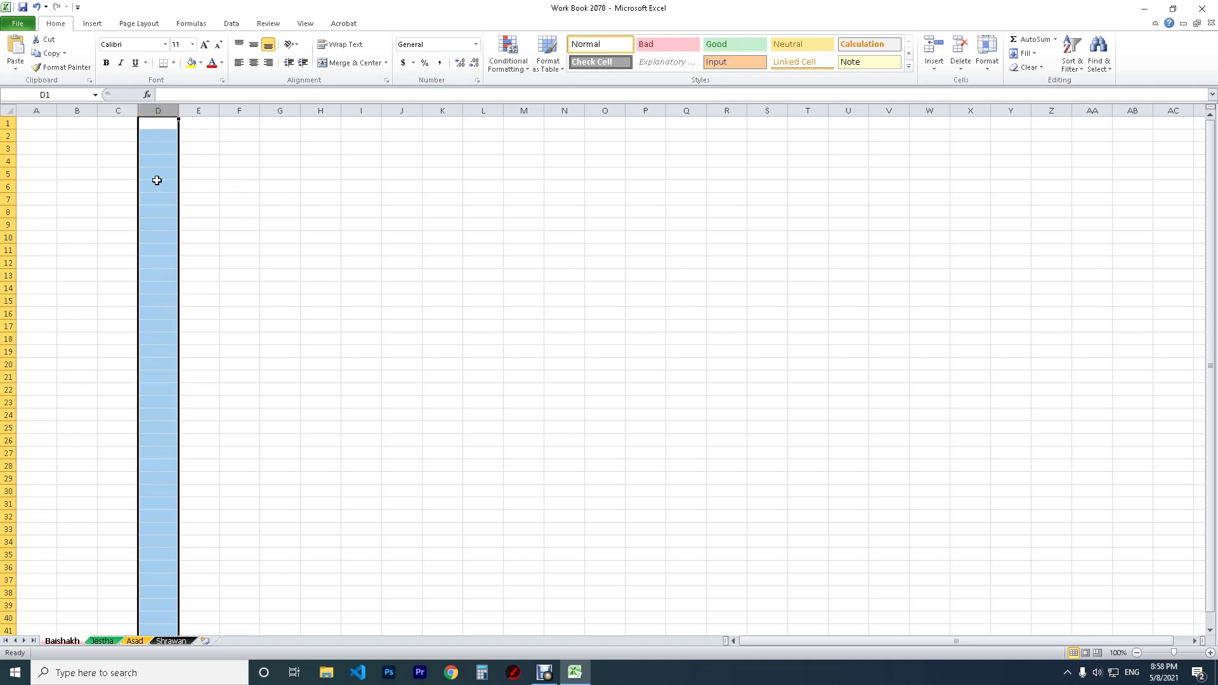
click(5, 123)
drag(3, 140, 7, 177)
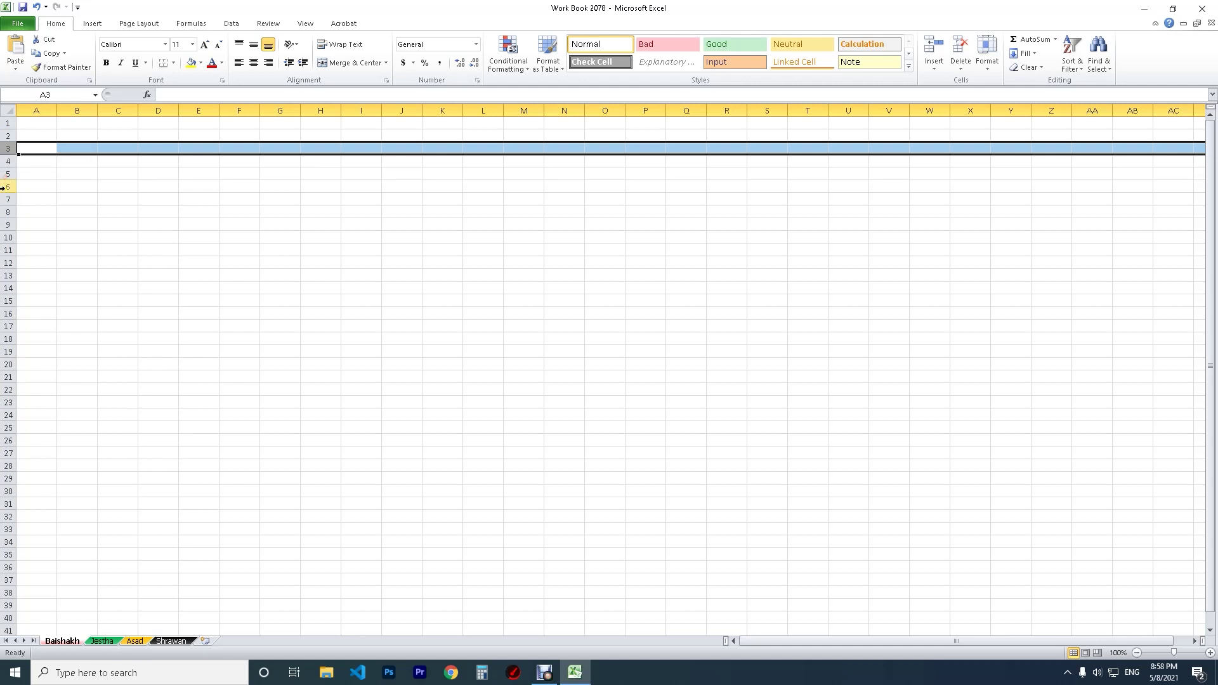
drag(6, 177, 5, 198)
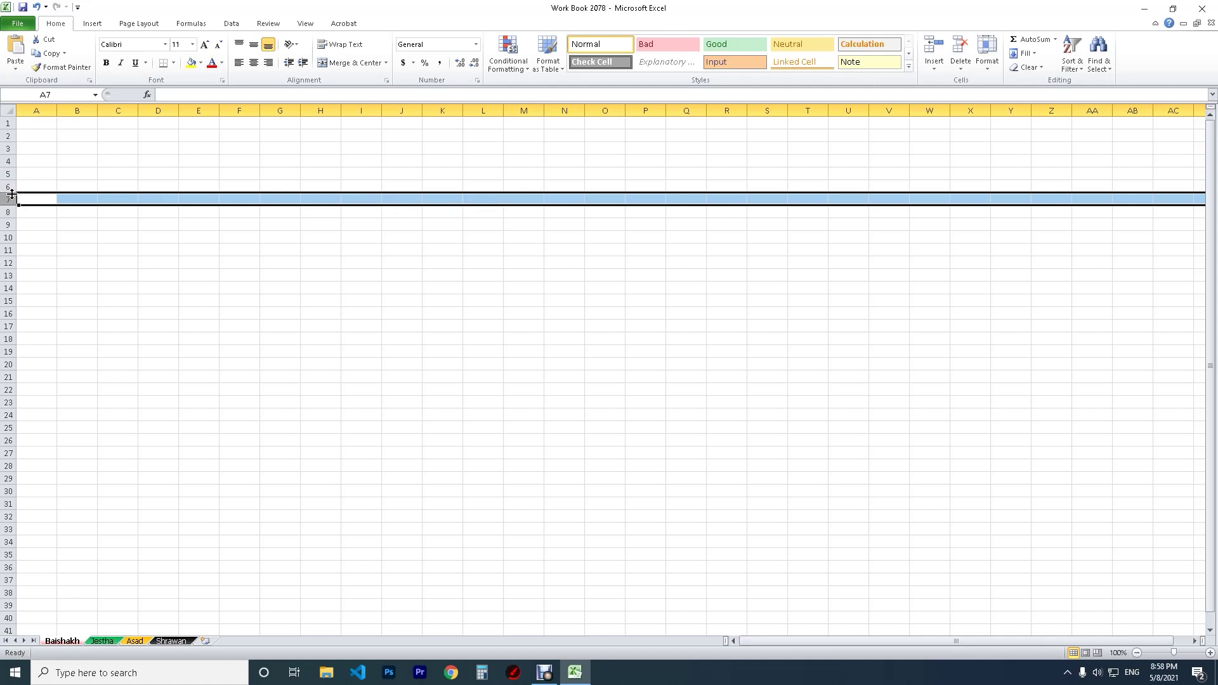
click(77, 112)
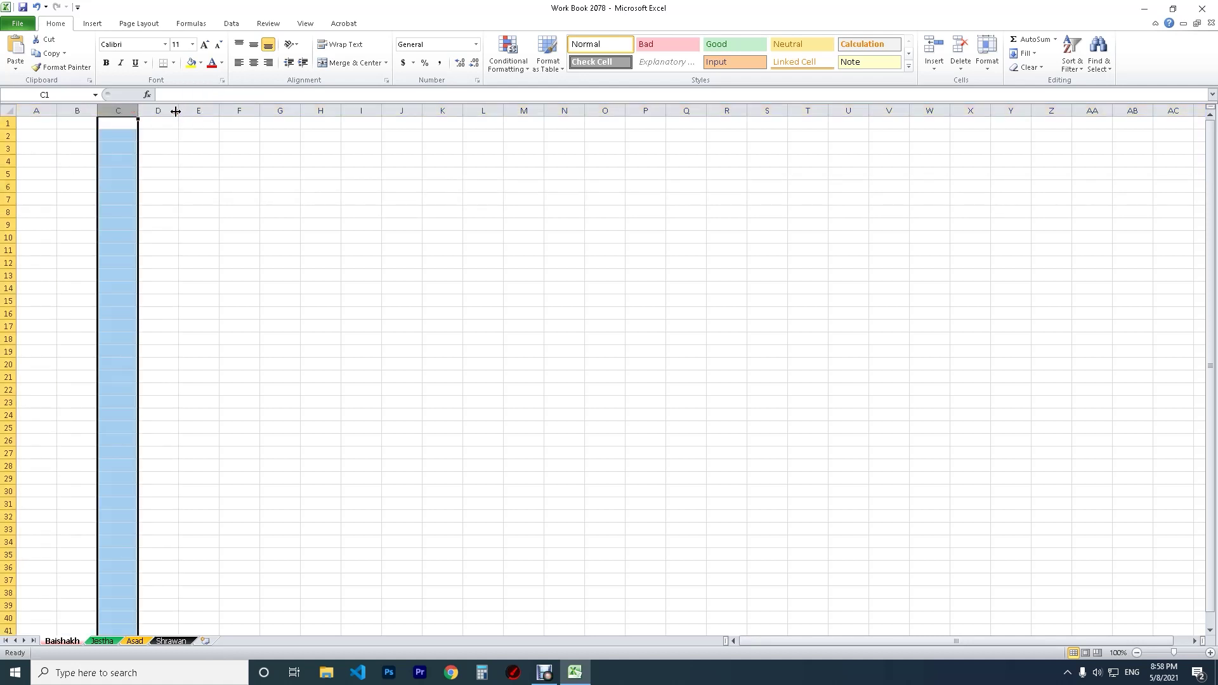
drag(78, 113, 170, 110)
click(210, 110)
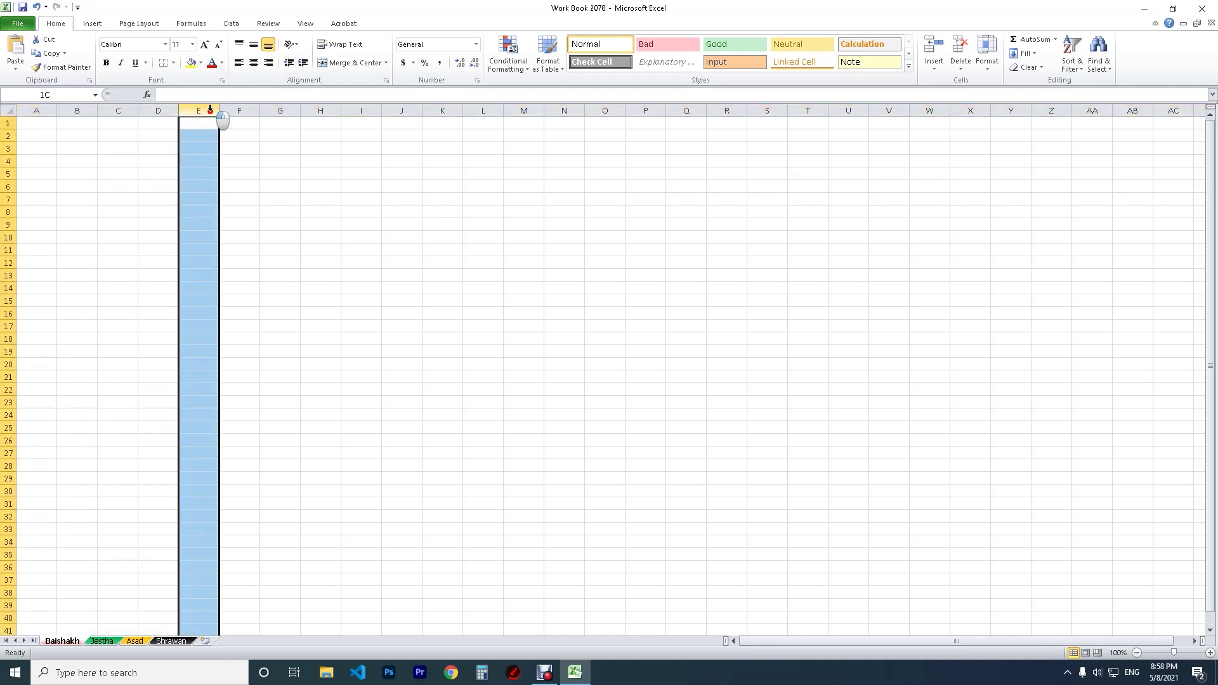
click(6, 161)
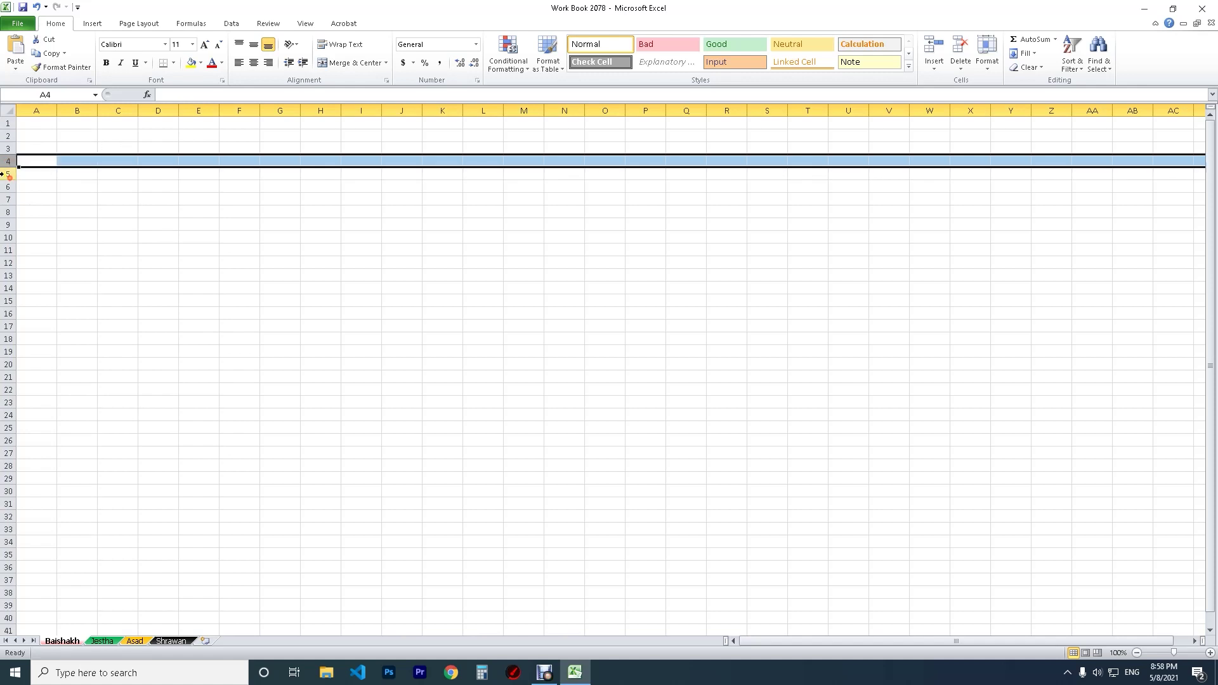
click(7, 175)
click(5, 187)
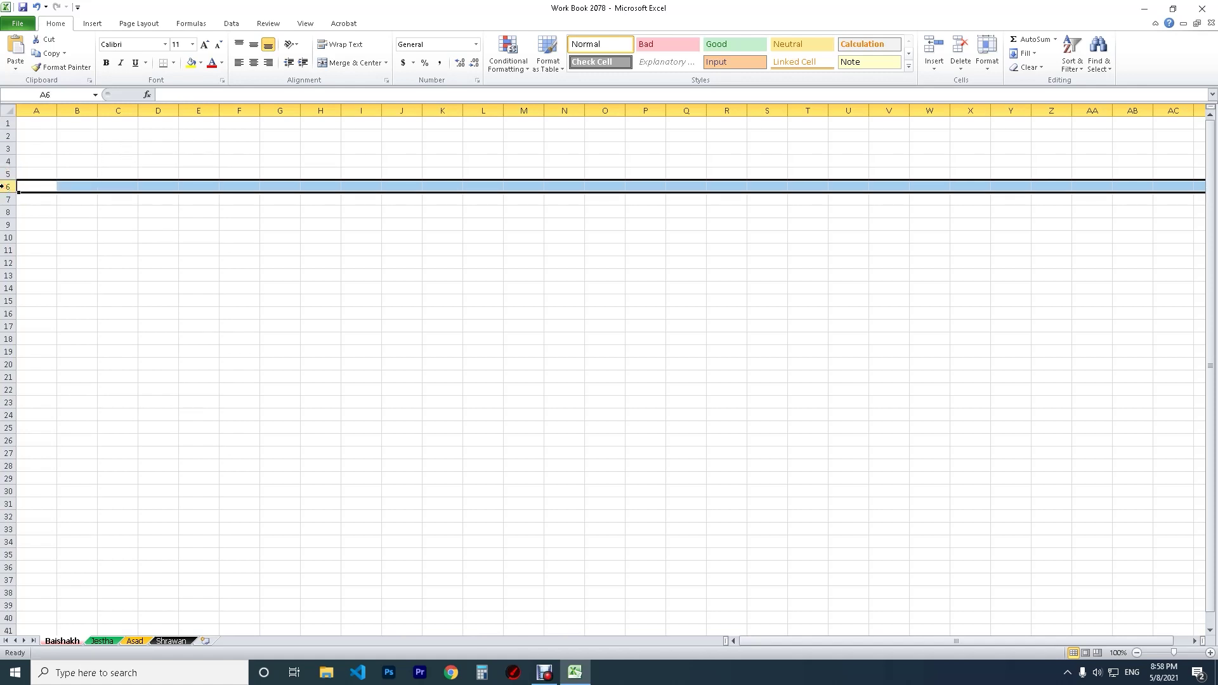
click(155, 109)
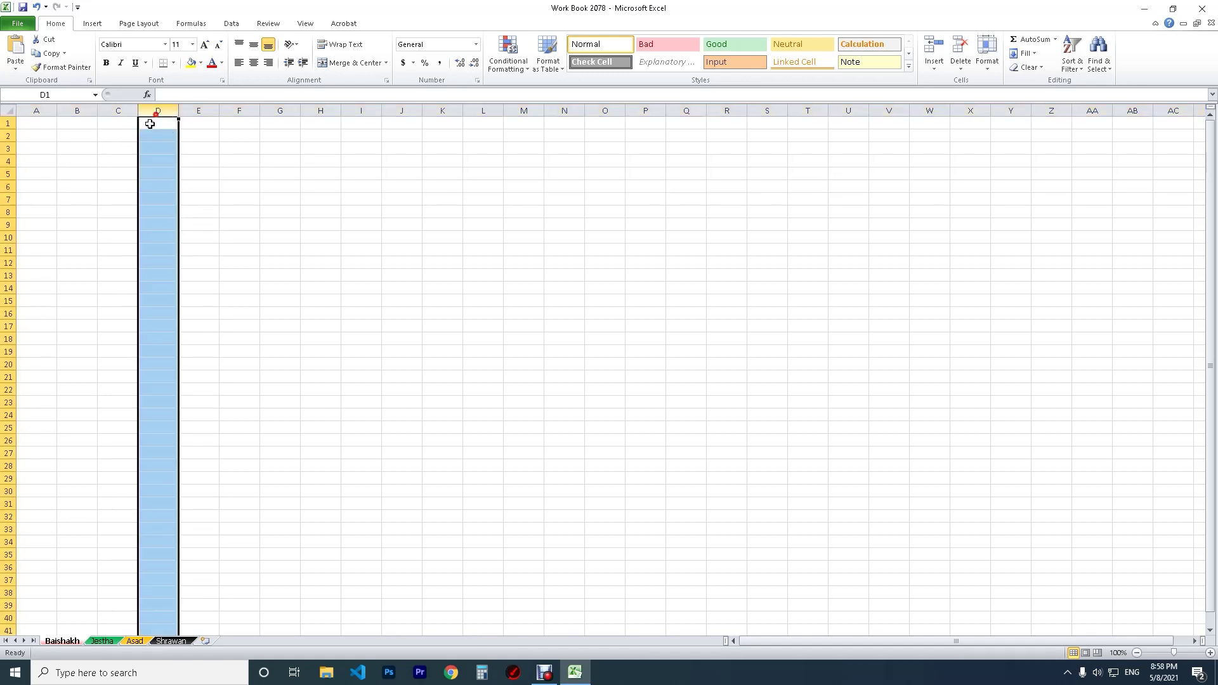
drag(77, 149, 658, 495)
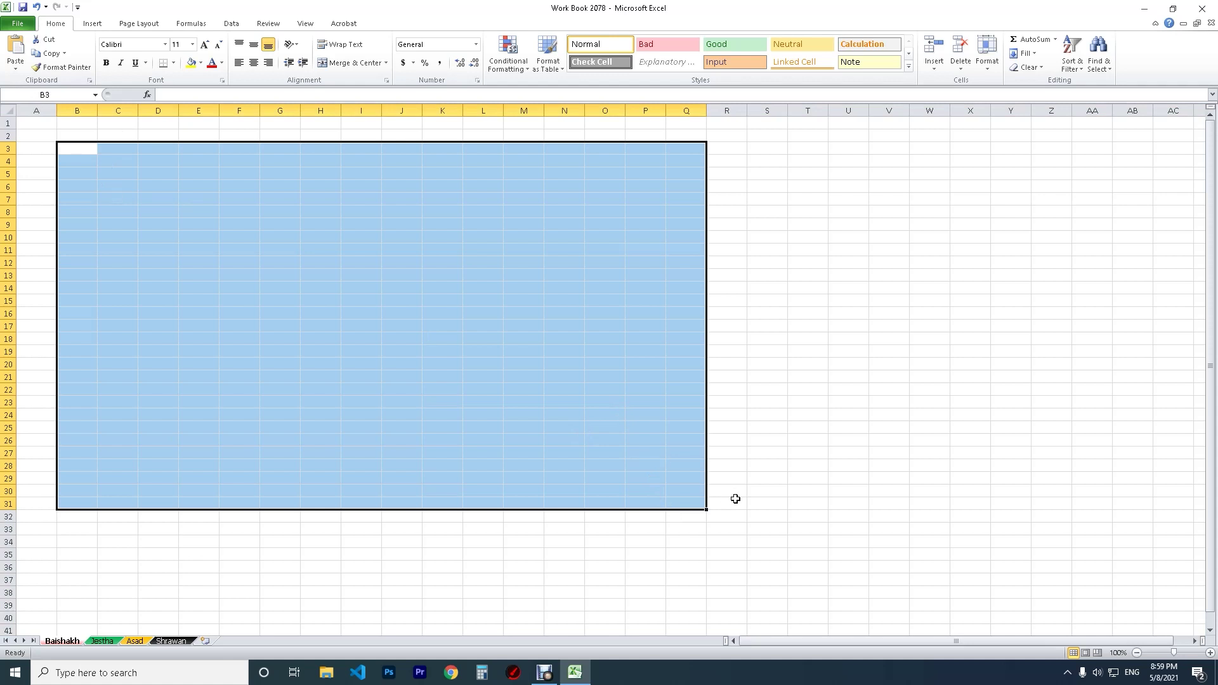
click(152, 173)
click(155, 111)
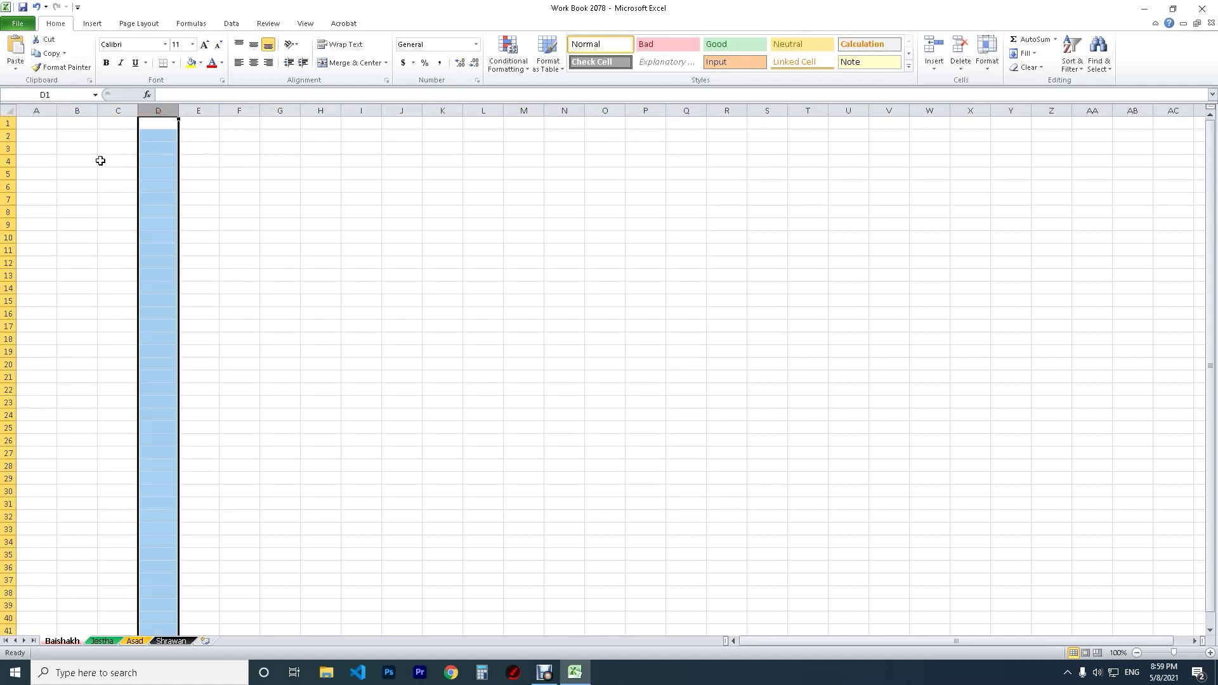
click(198, 224)
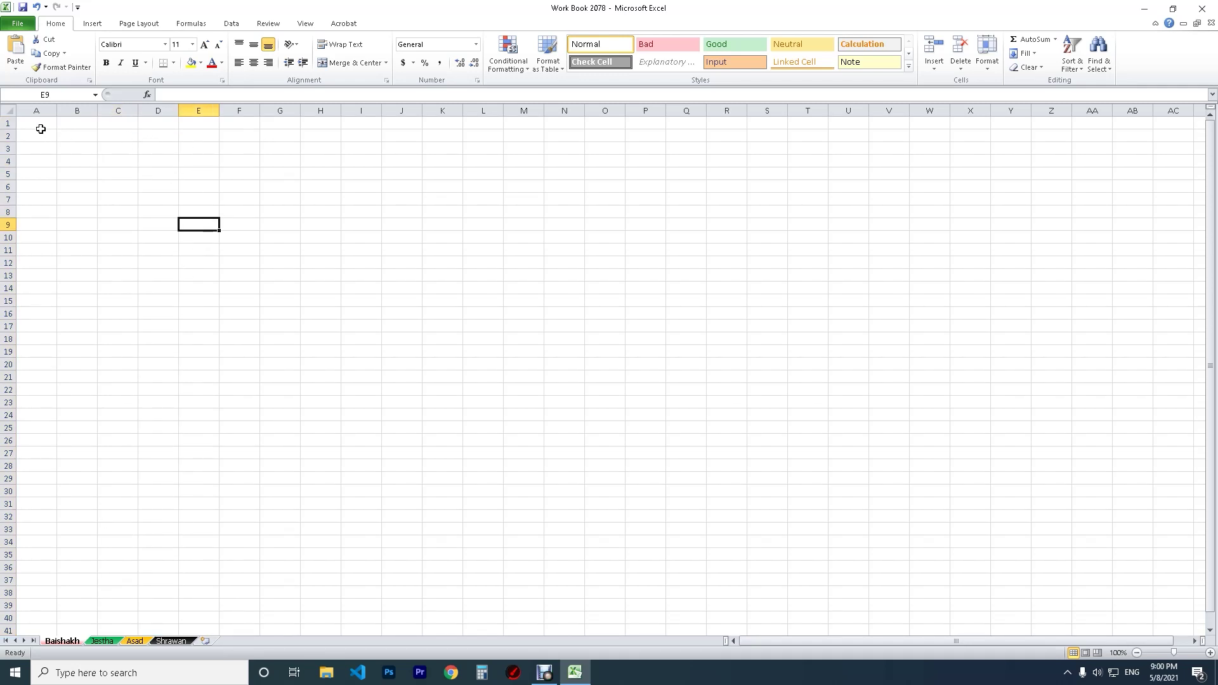
click(3, 125)
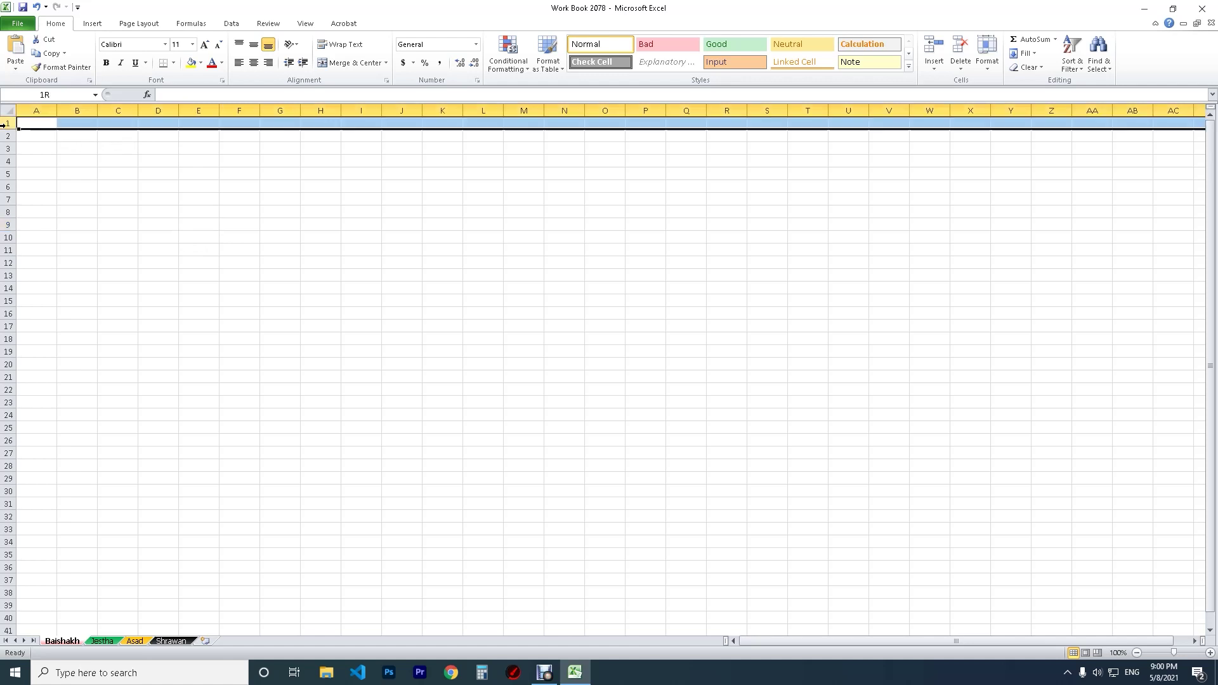
click(8, 136)
click(3, 149)
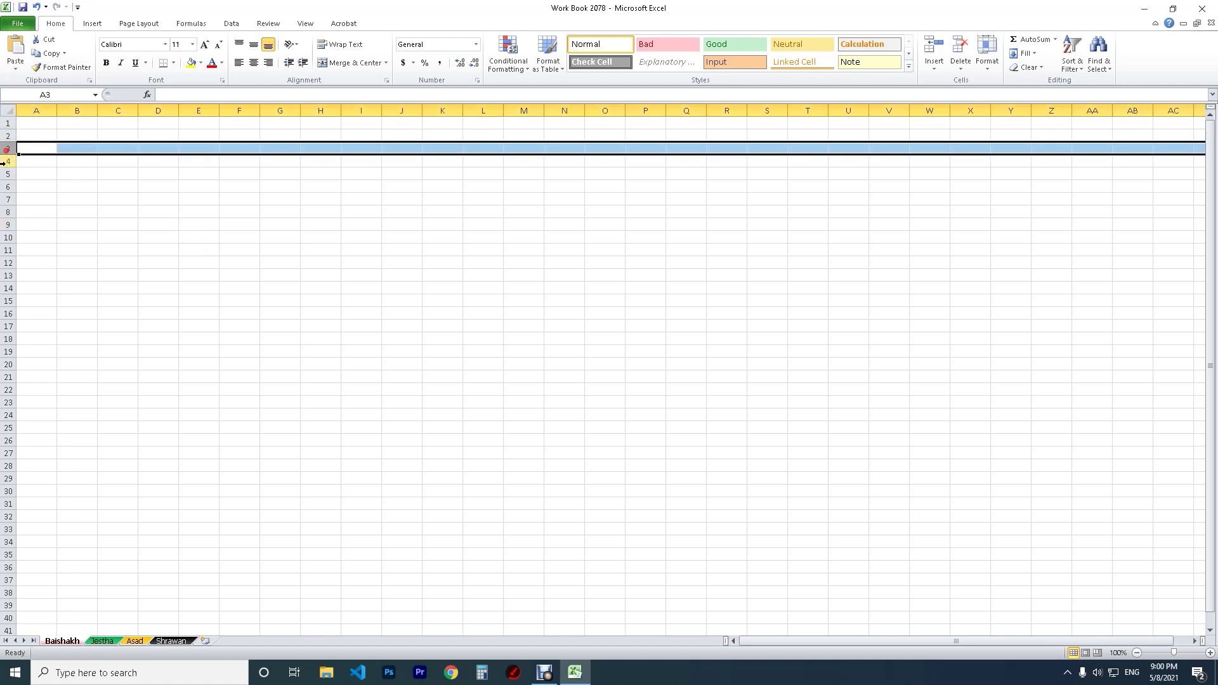
click(9, 161)
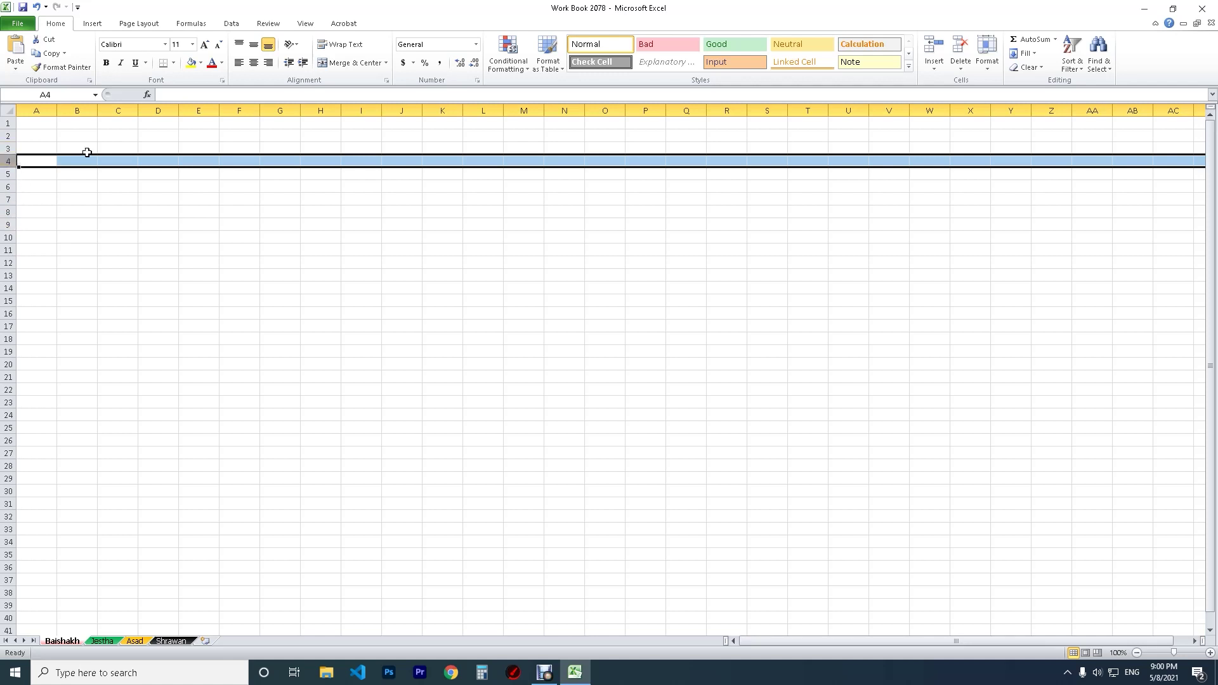
click(85, 111)
click(125, 110)
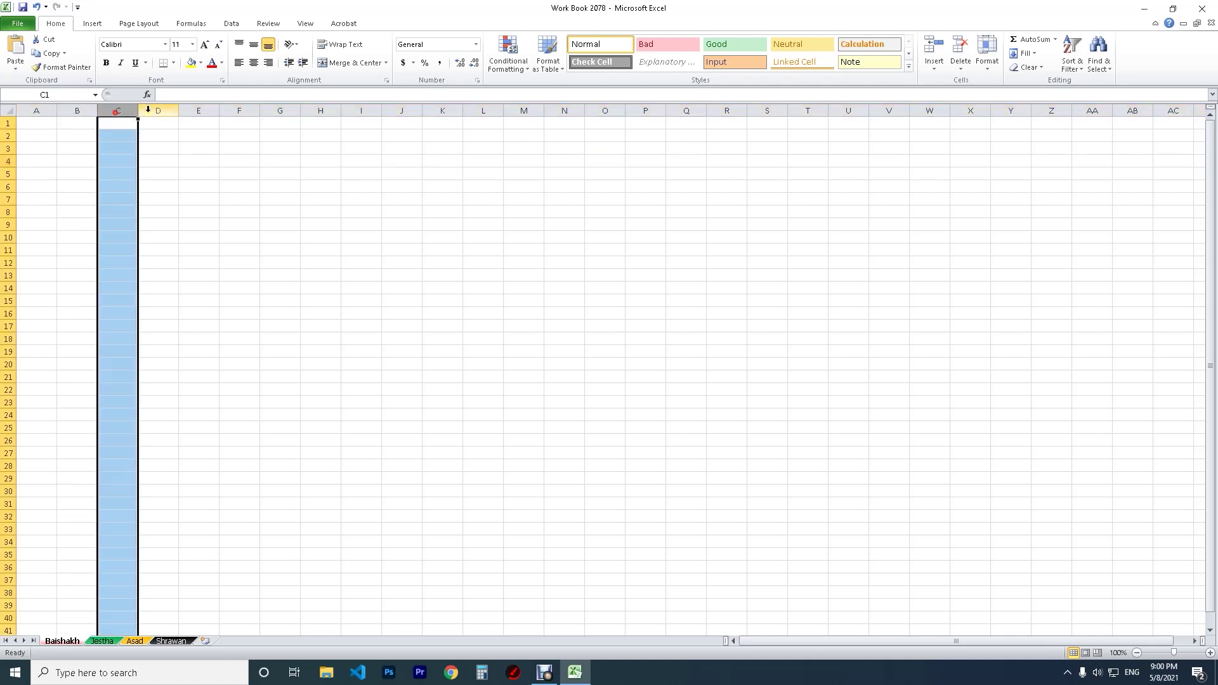
click(164, 110)
click(198, 110)
click(239, 111)
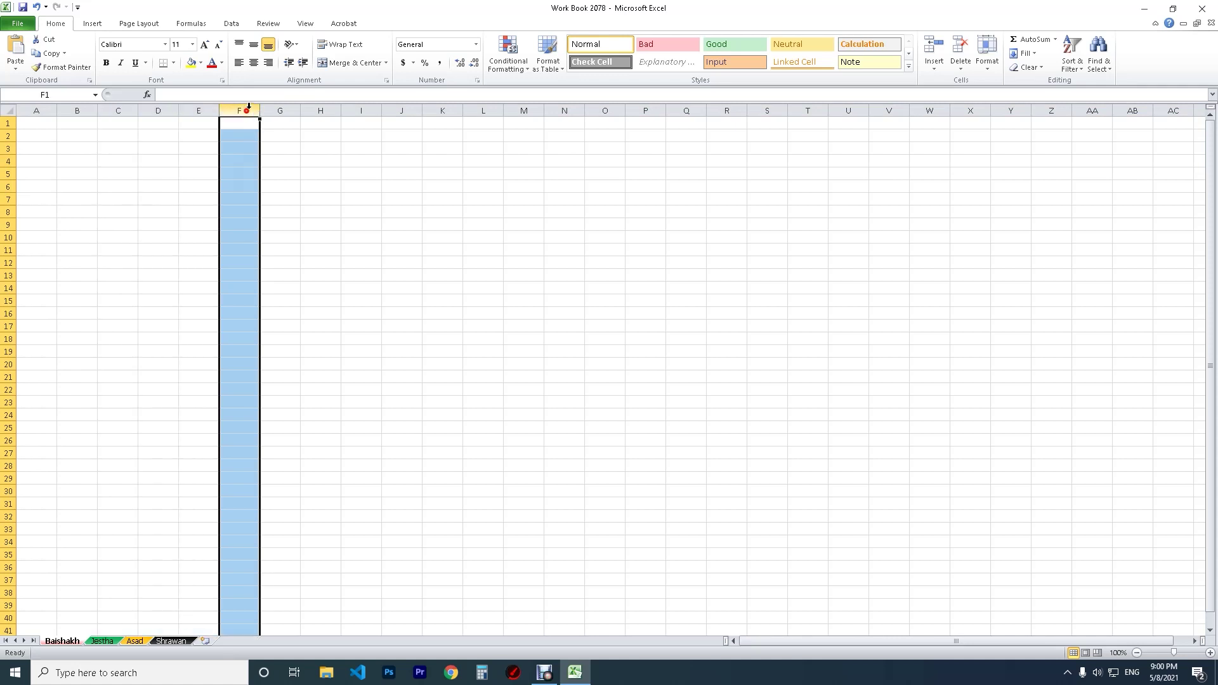
click(292, 108)
click(321, 108)
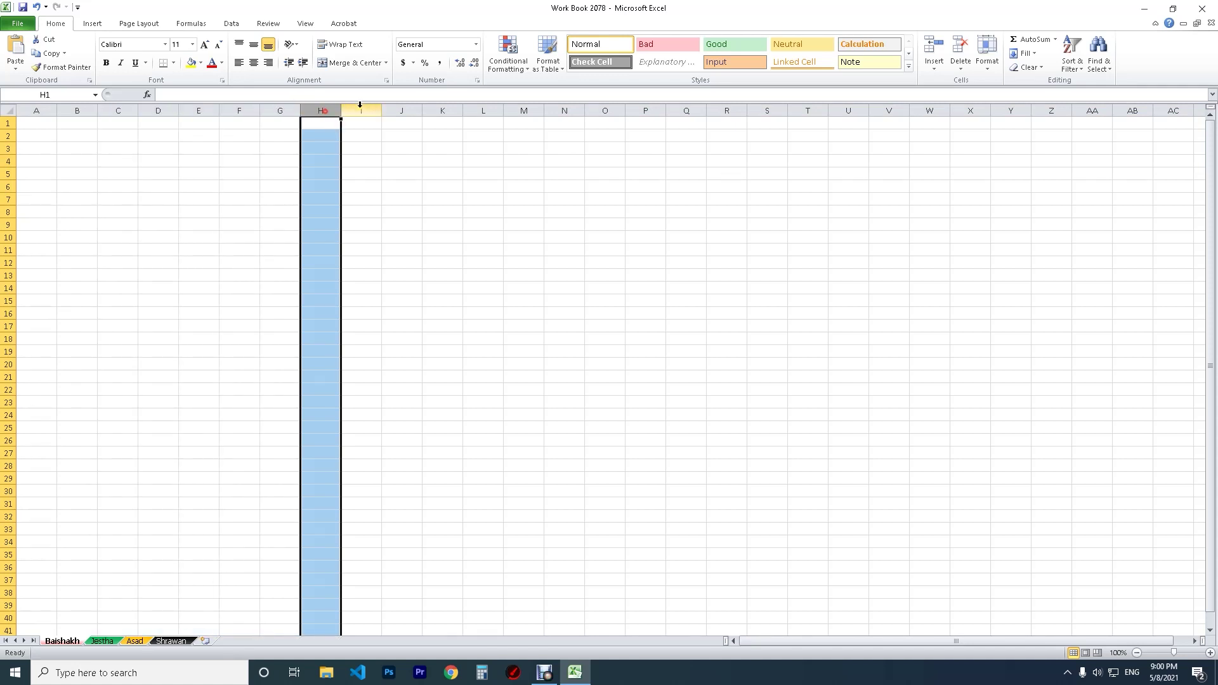
click(360, 108)
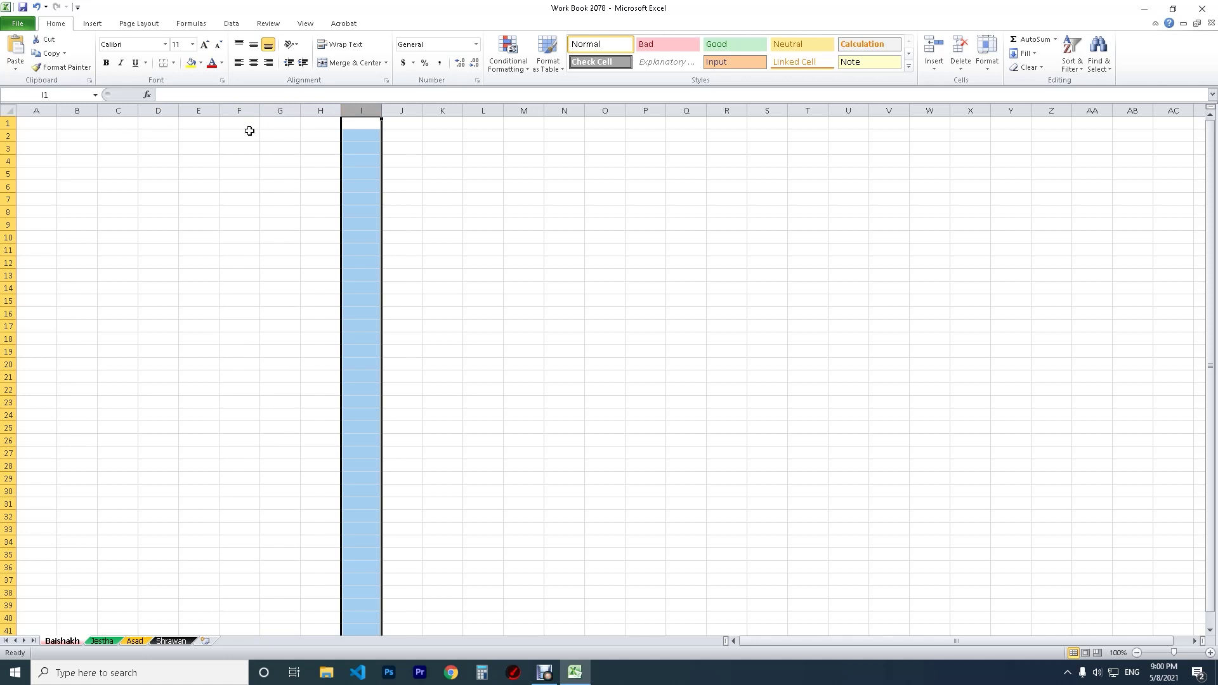
click(47, 132)
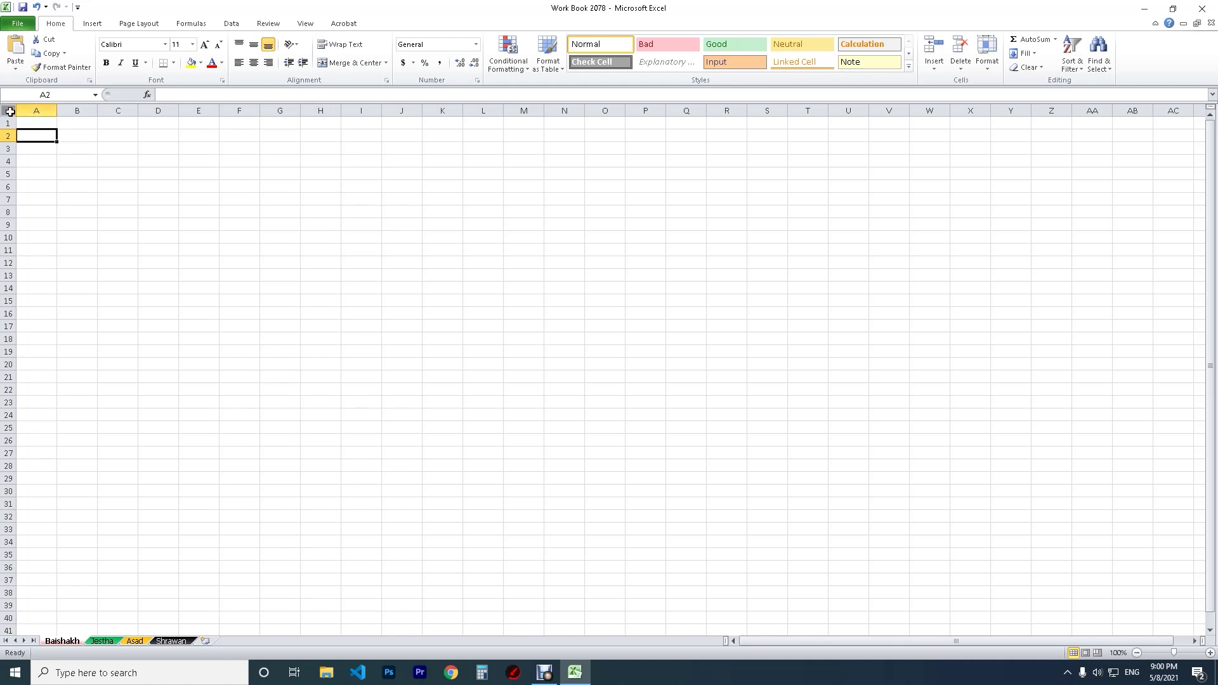
click(9, 112)
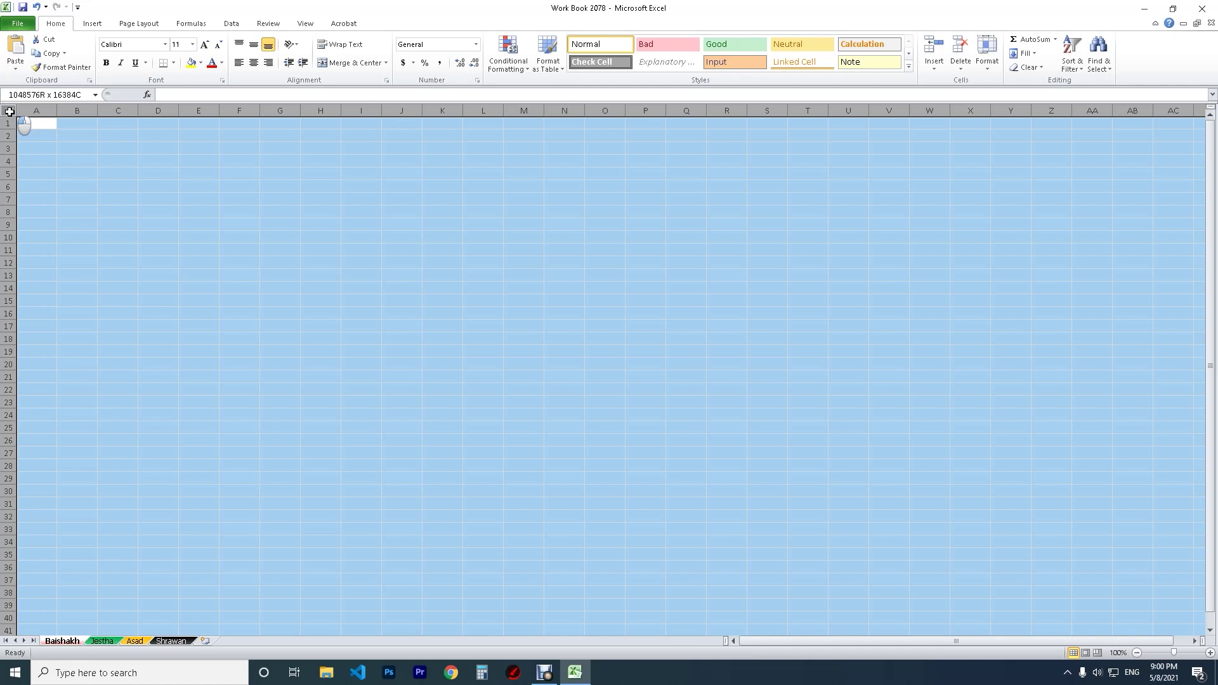
drag(10, 112, 32, 120)
click(36, 122)
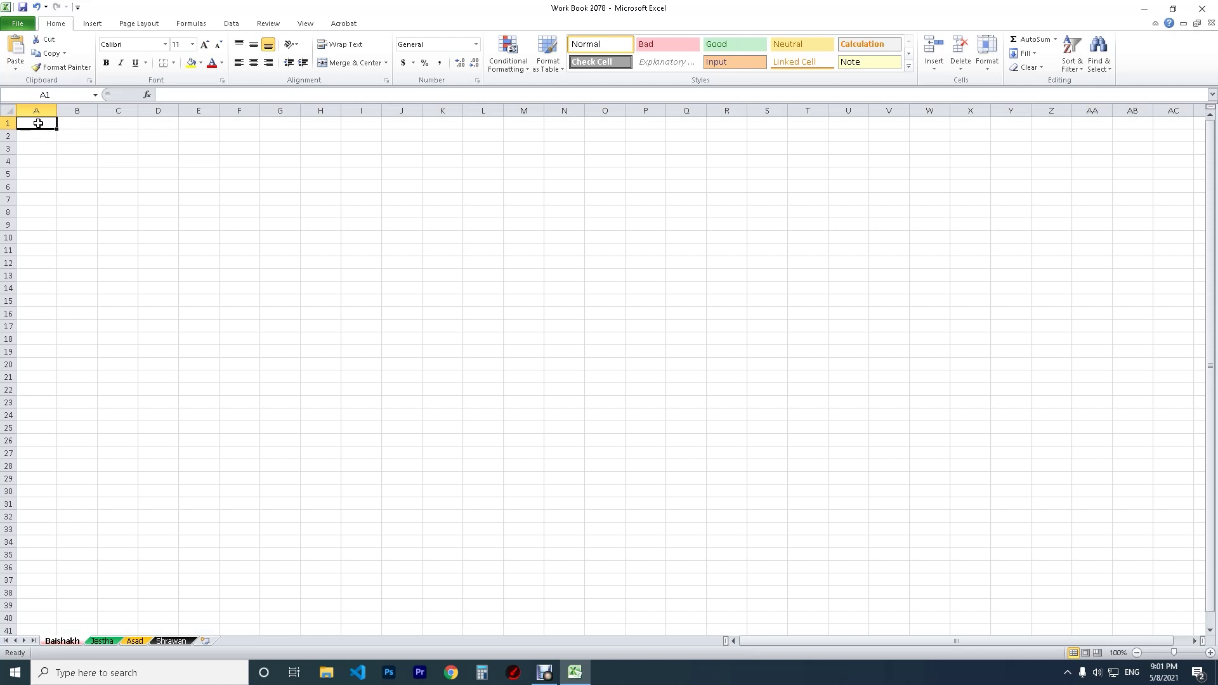
key(ctrl+Down)
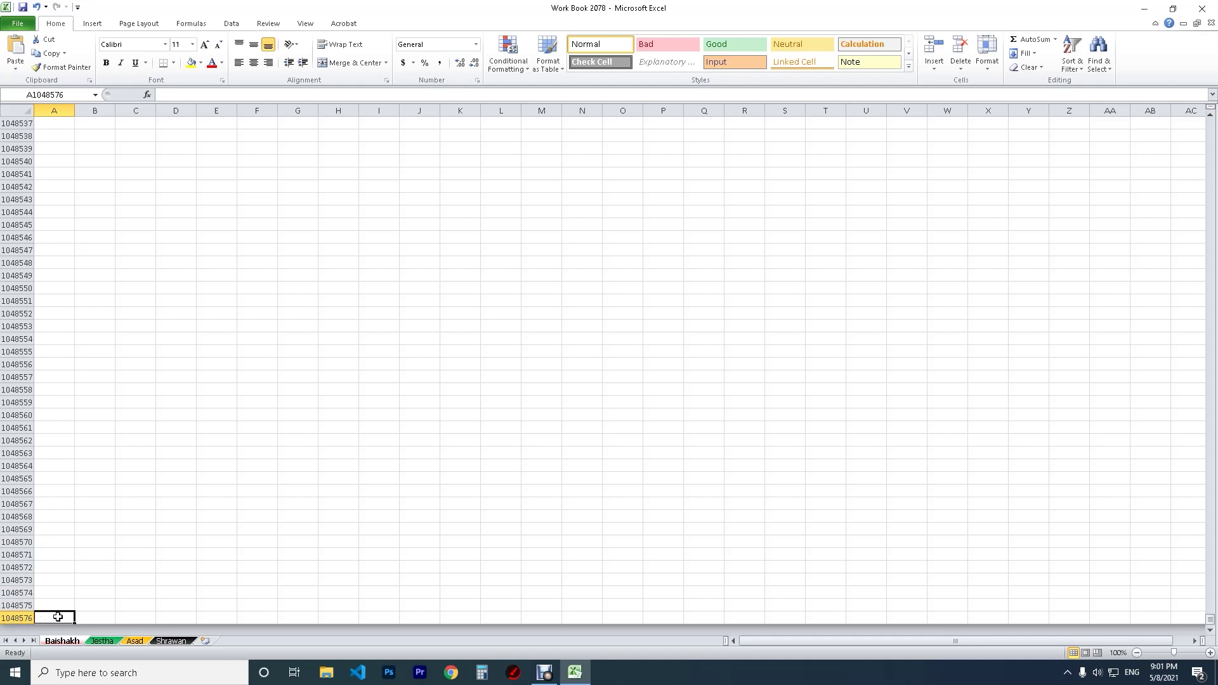
key(ctrl+Up)
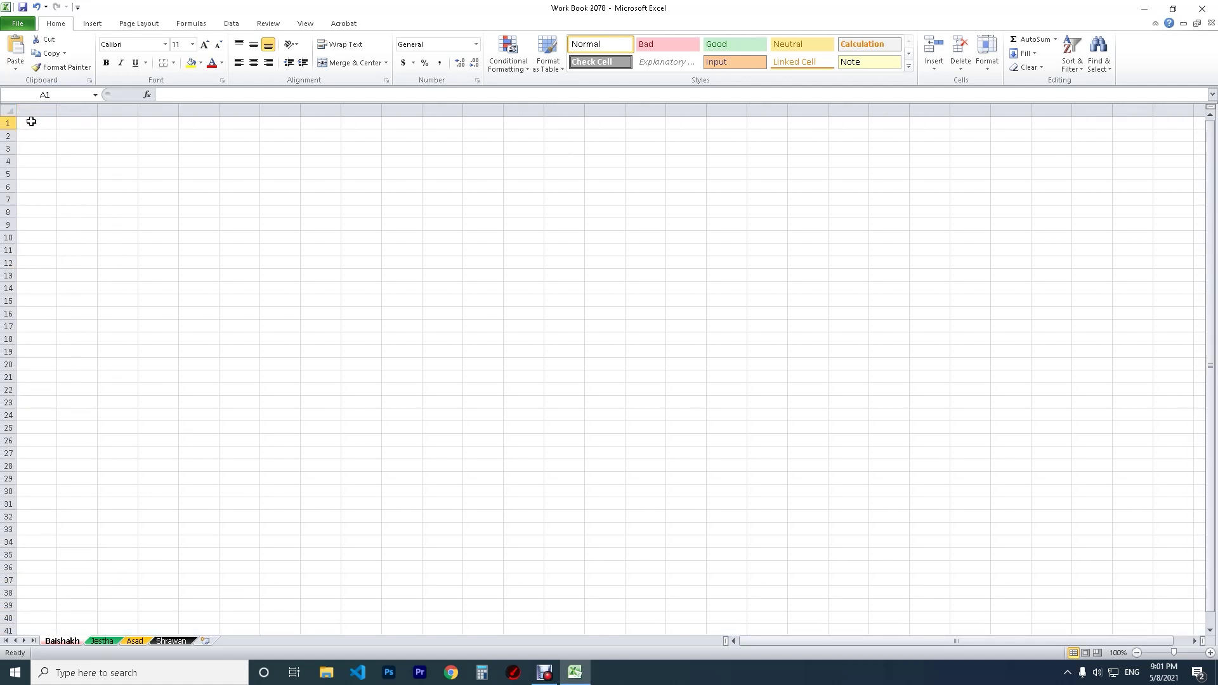
key(ctrl+Right)
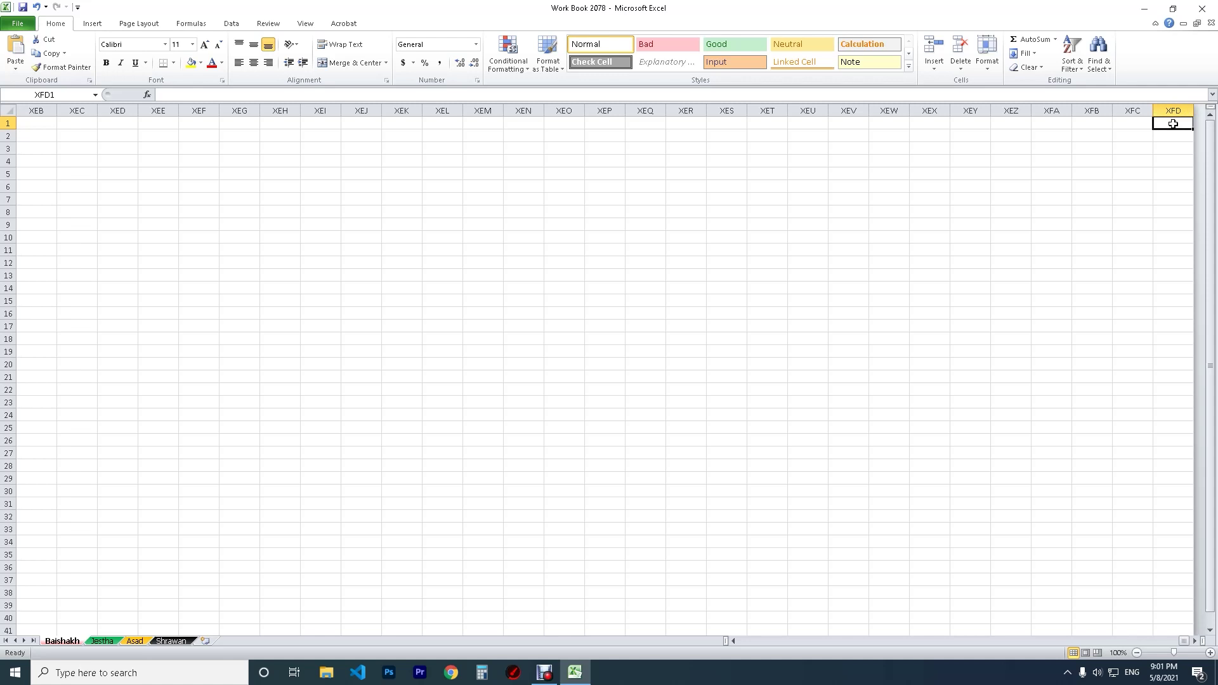
key(ctrl+Left)
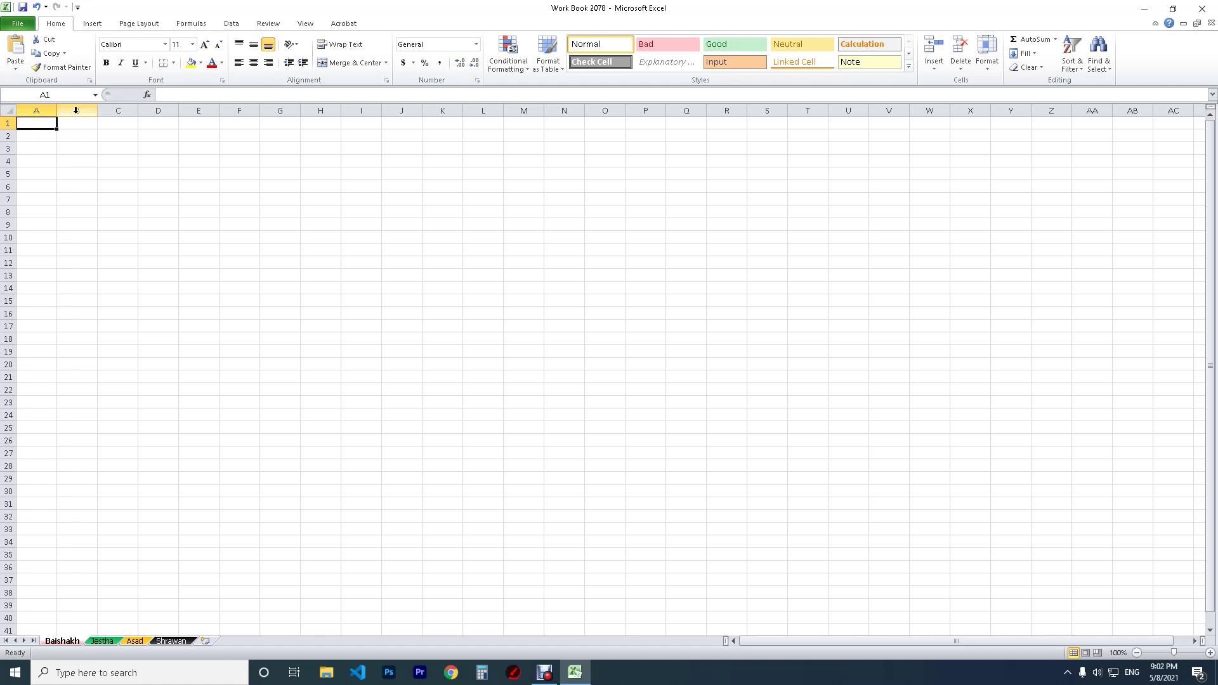
click(127, 215)
click(239, 225)
mouse_move(77, 161)
mouse_down()
mouse_move(195, 272)
mouse_move(908, 606)
mouse_up()
drag(1052, 554, 100, 163)
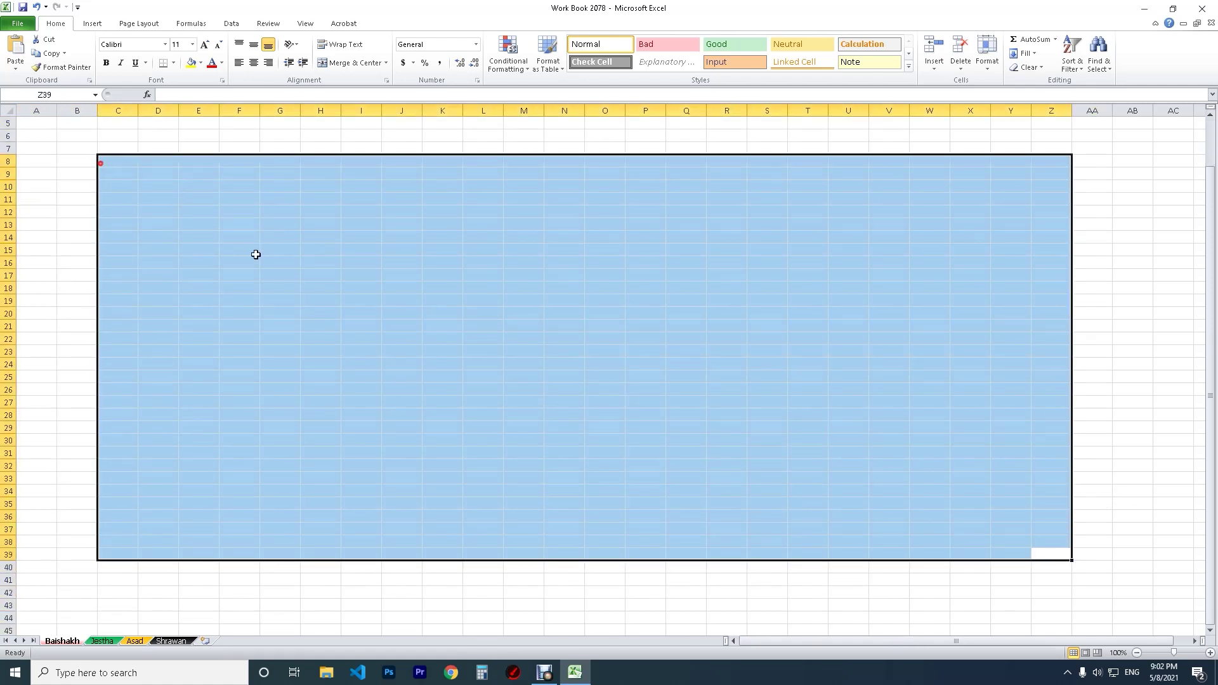
click(249, 252)
scroll(305, 330, up, 2)
click(285, 226)
click(350, 217)
click(362, 275)
click(280, 237)
click(324, 164)
click(443, 199)
click(362, 301)
click(289, 239)
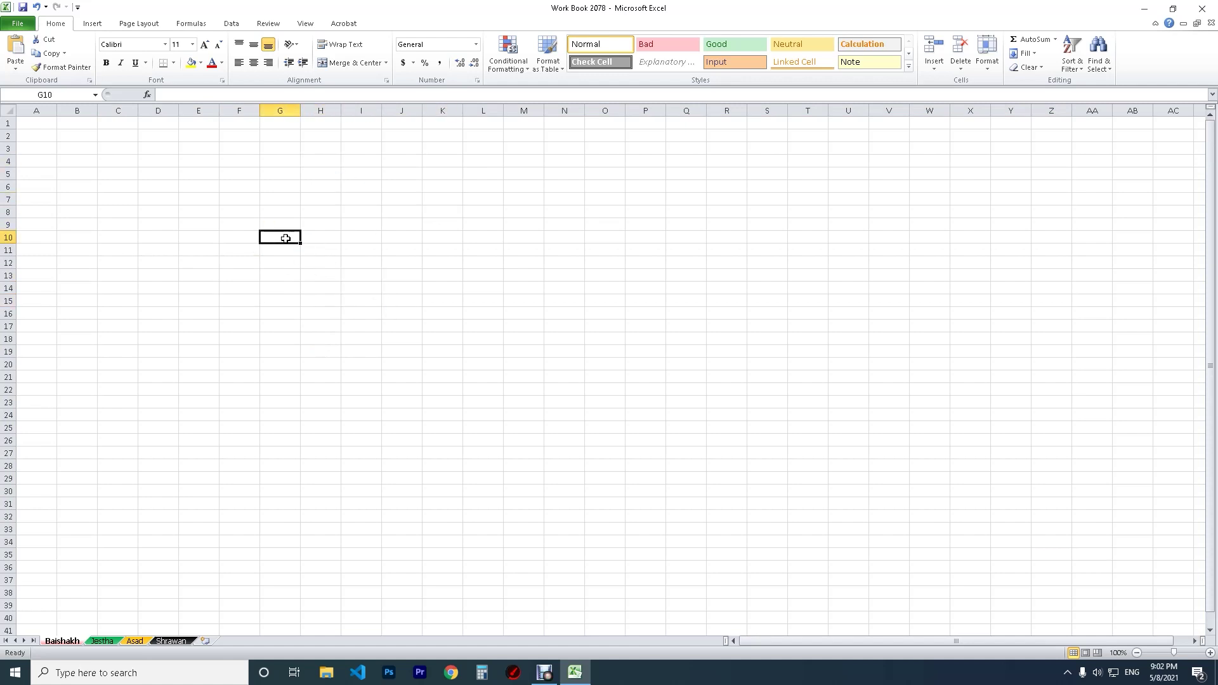
Step: Enter the word 'Cell' in G10, then select several cells and ranges around it
text(Cell)
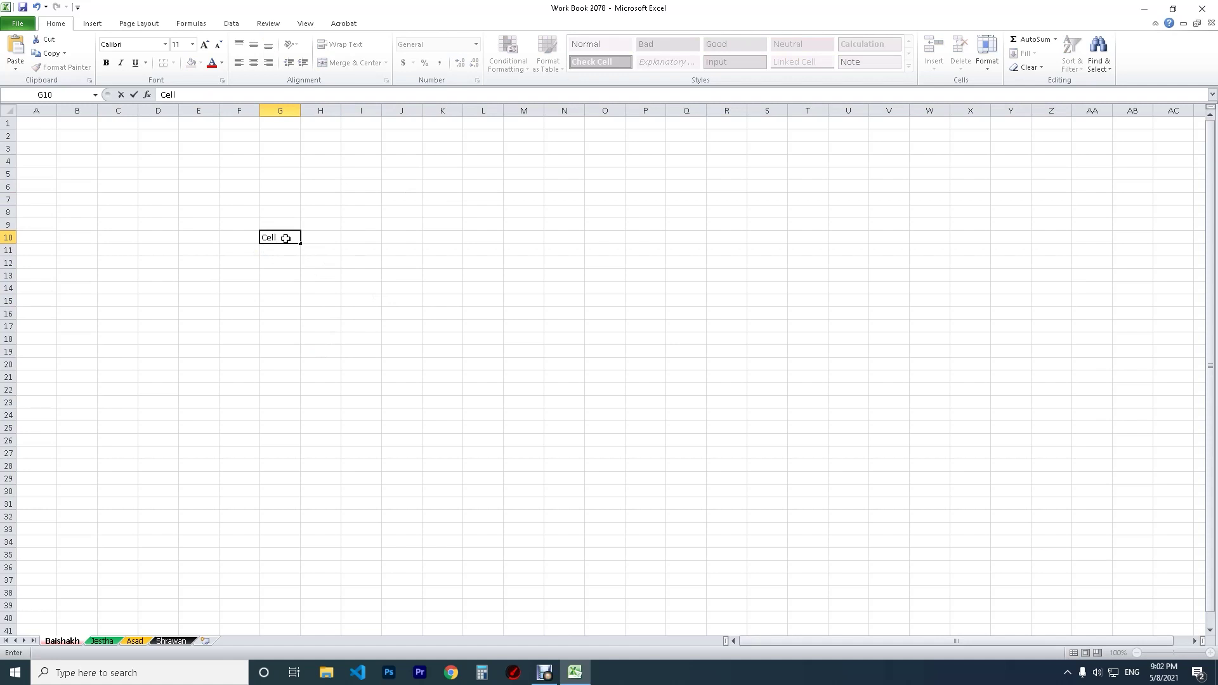
click(316, 263)
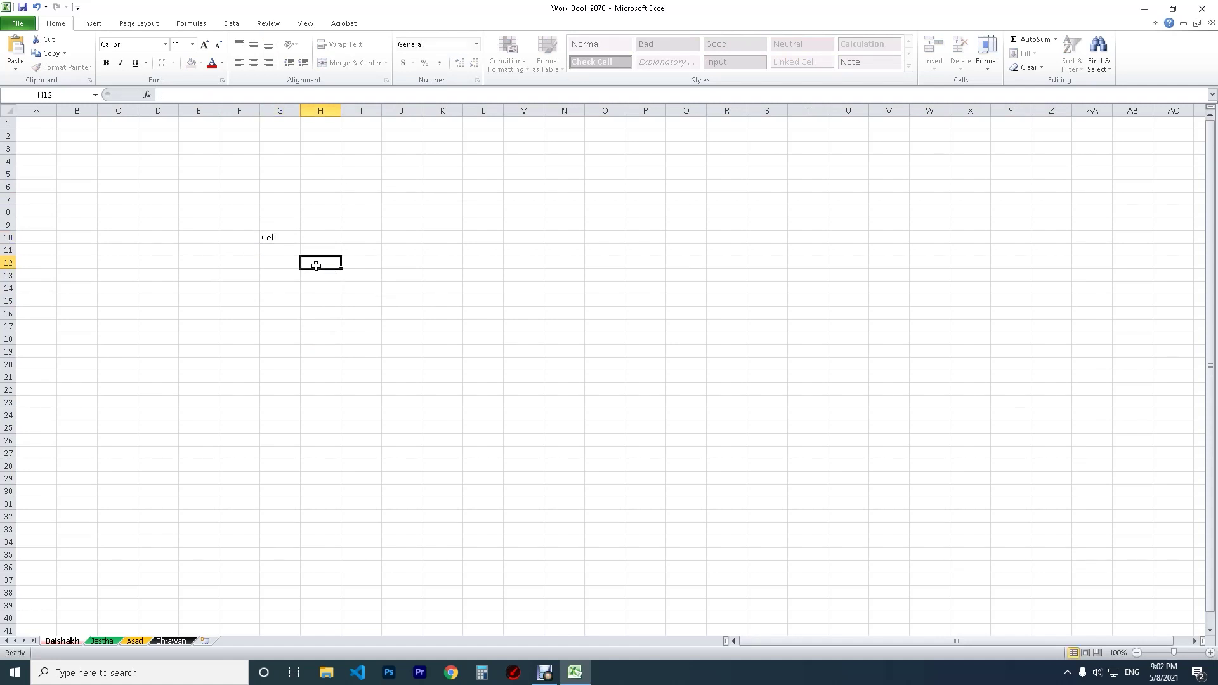
click(275, 238)
click(364, 234)
drag(361, 313, 400, 313)
click(267, 272)
click(268, 236)
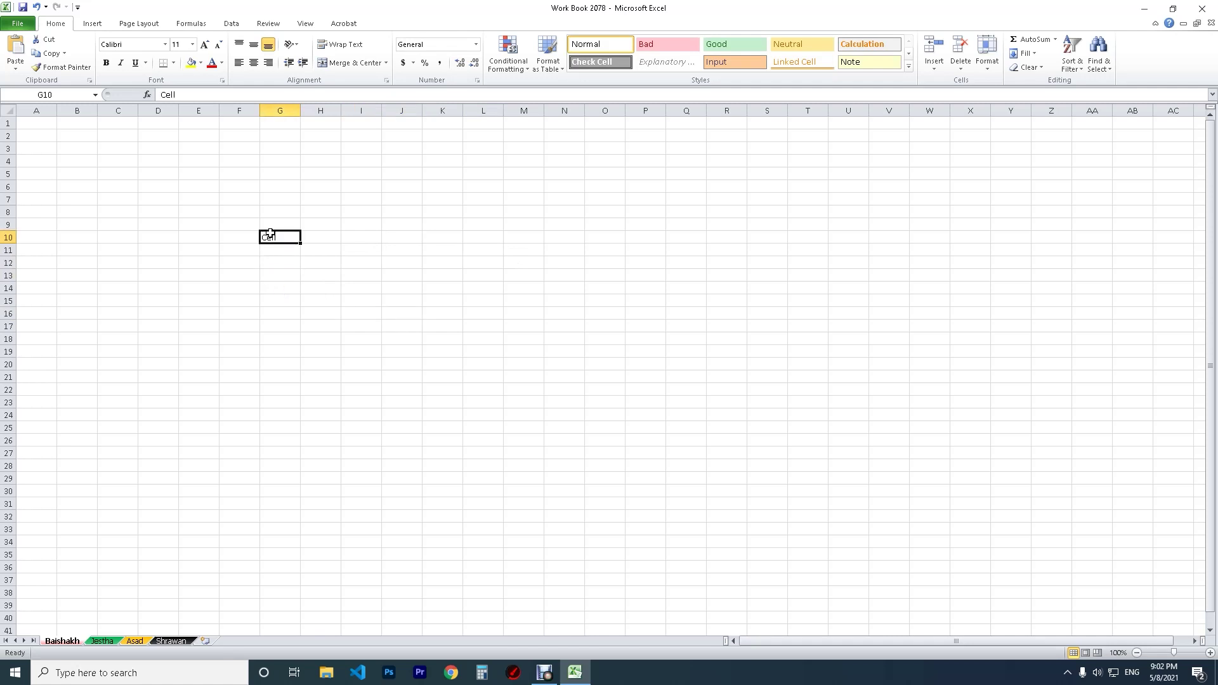
click(355, 236)
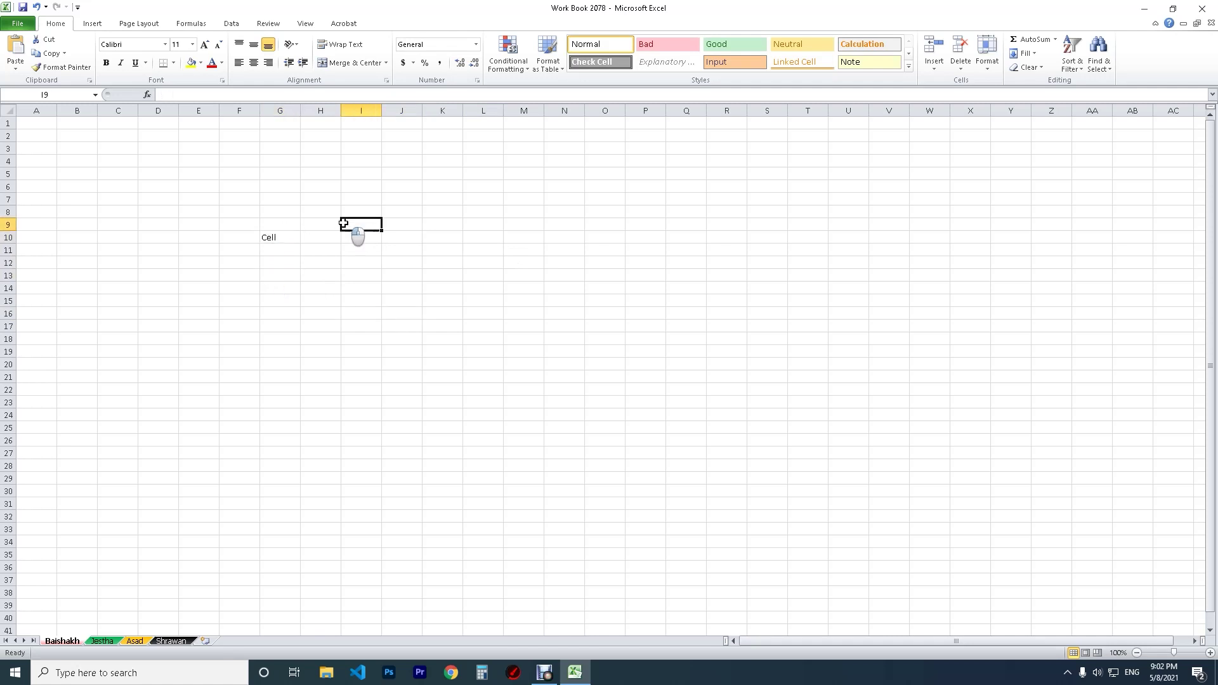
click(390, 234)
click(562, 289)
click(479, 377)
click(346, 236)
Step: Type 'Active Cell' into I8, then select K8, block H7:J12, G10 and E7
click(350, 217)
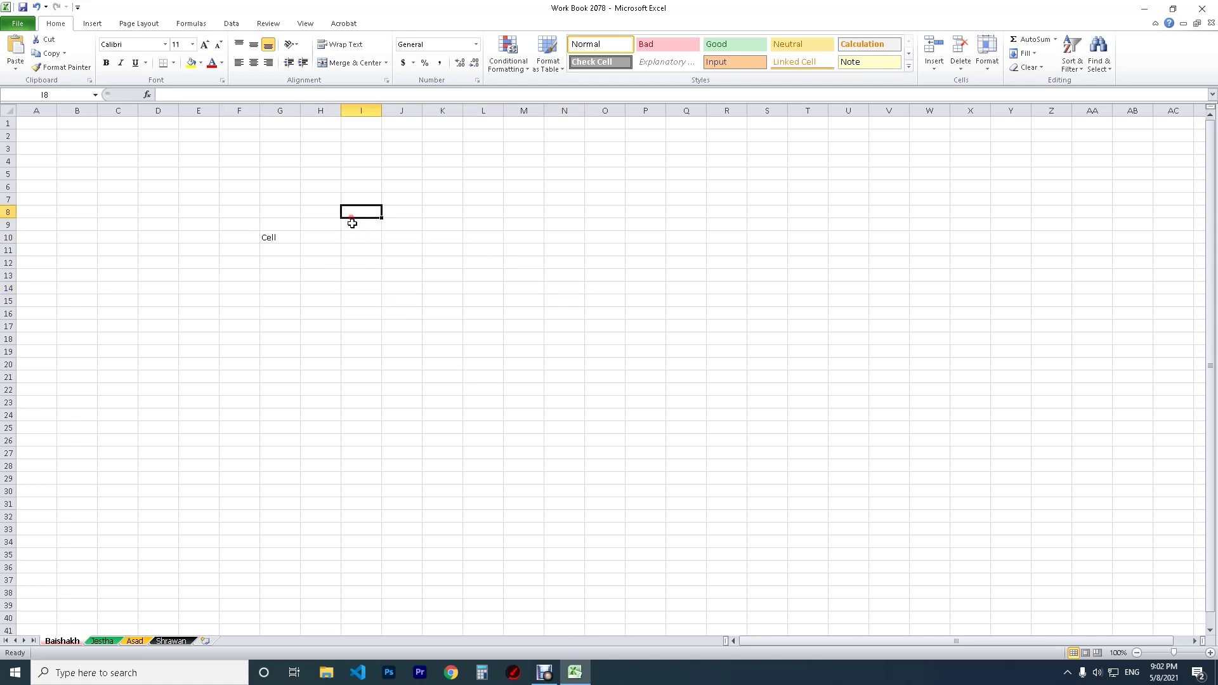
text(Ac)
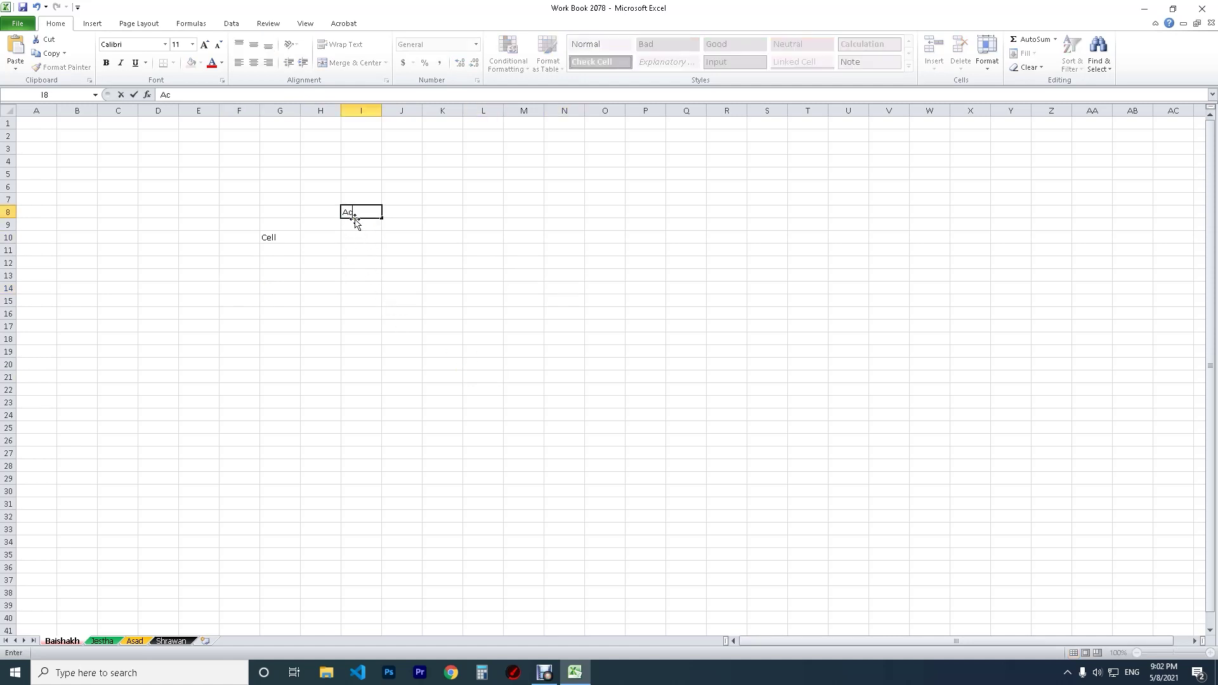
text(ive A)
text( Cell)
key(Return)
click(360, 212)
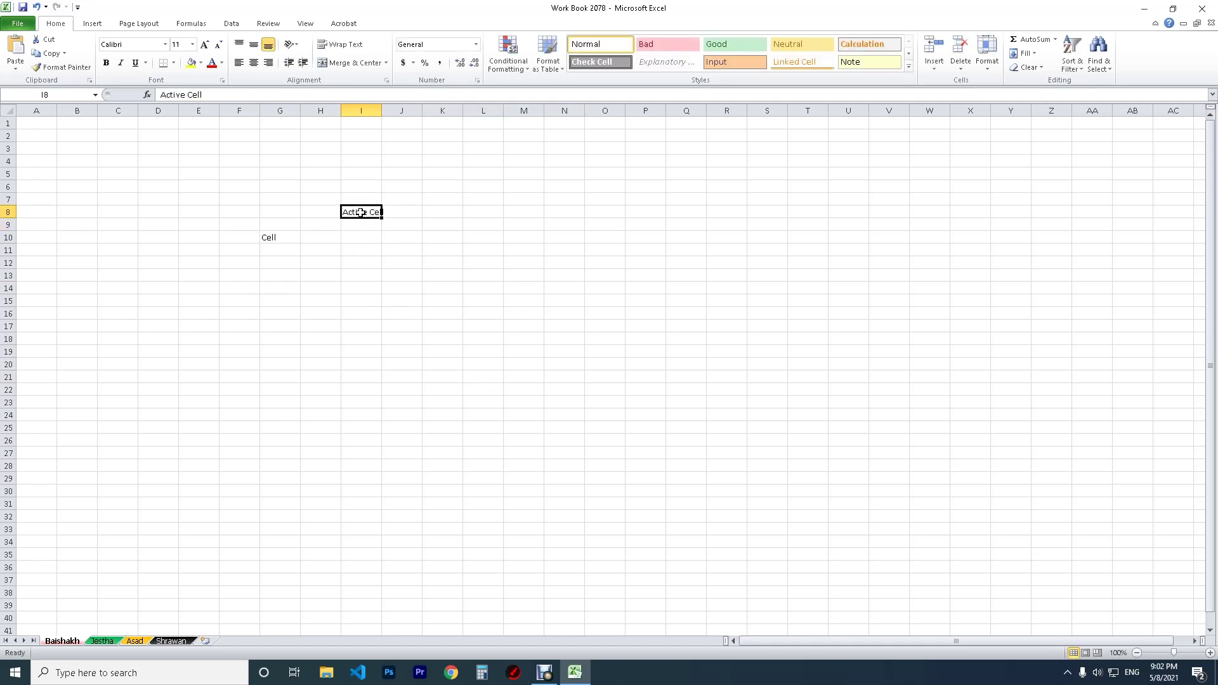
click(445, 215)
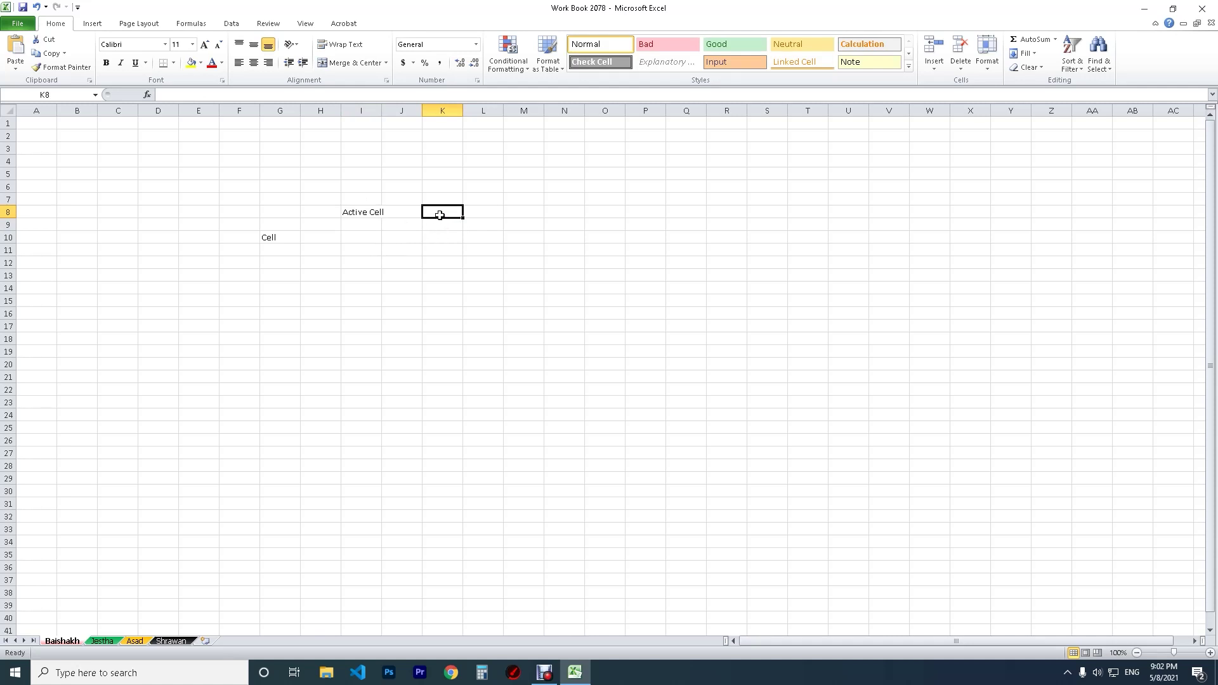
drag(310, 198, 411, 260)
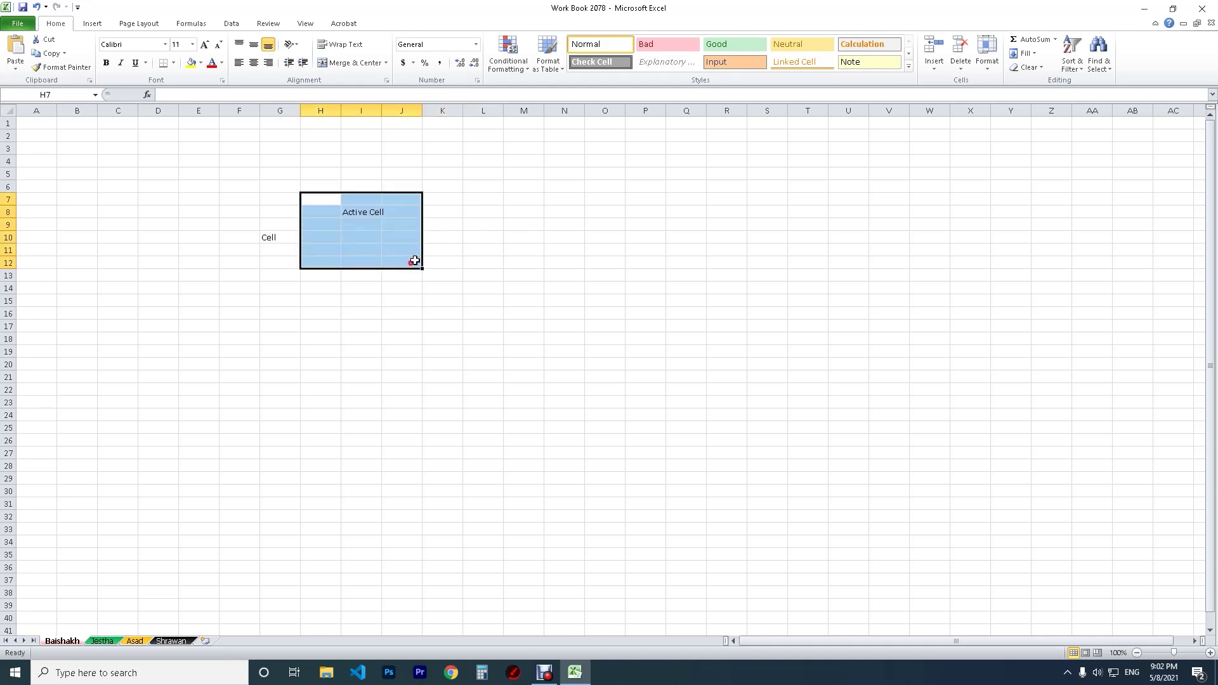
click(275, 239)
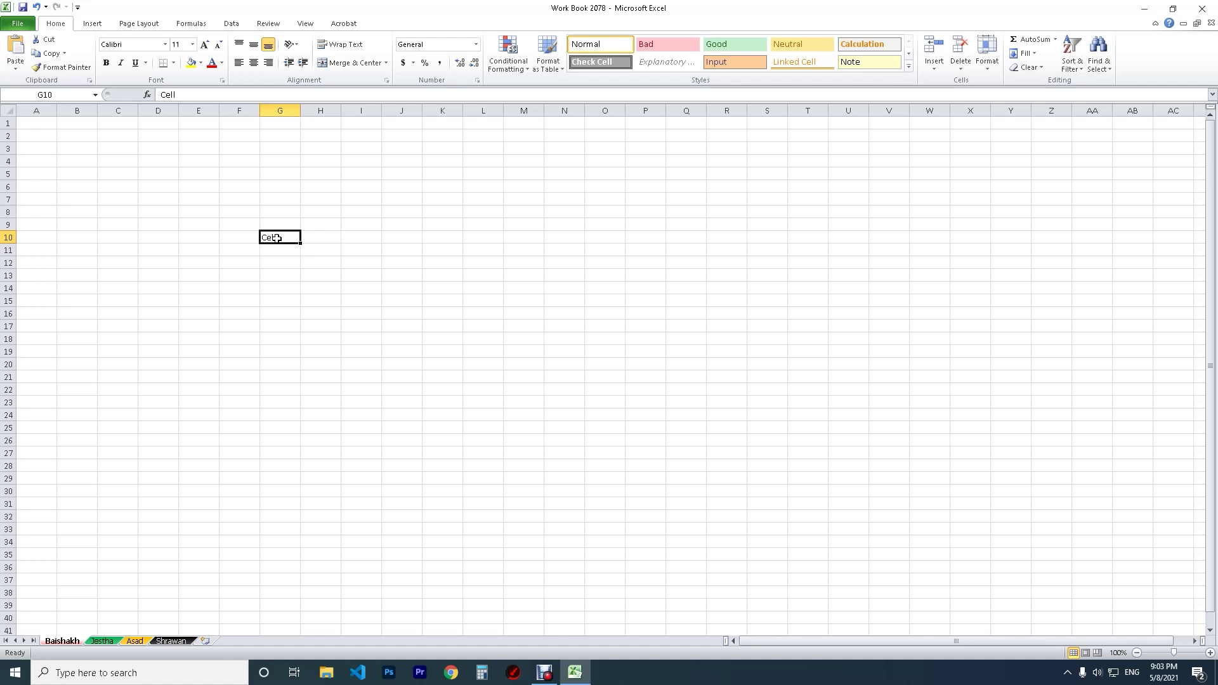
click(197, 201)
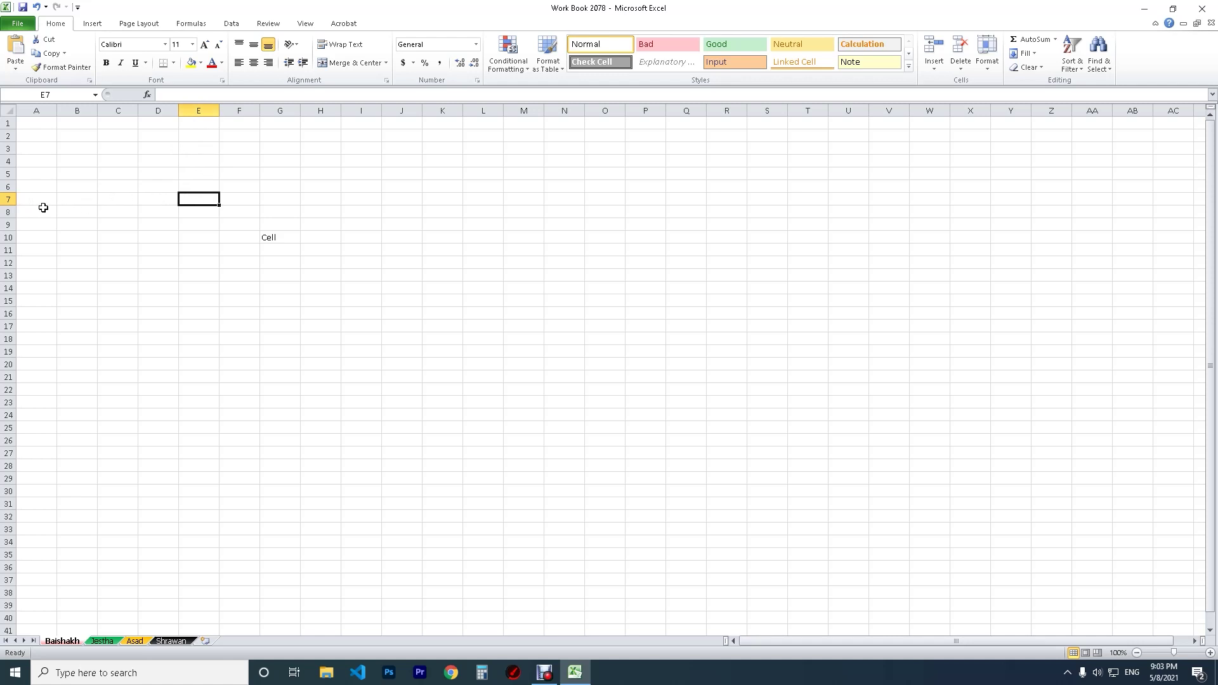
click(507, 240)
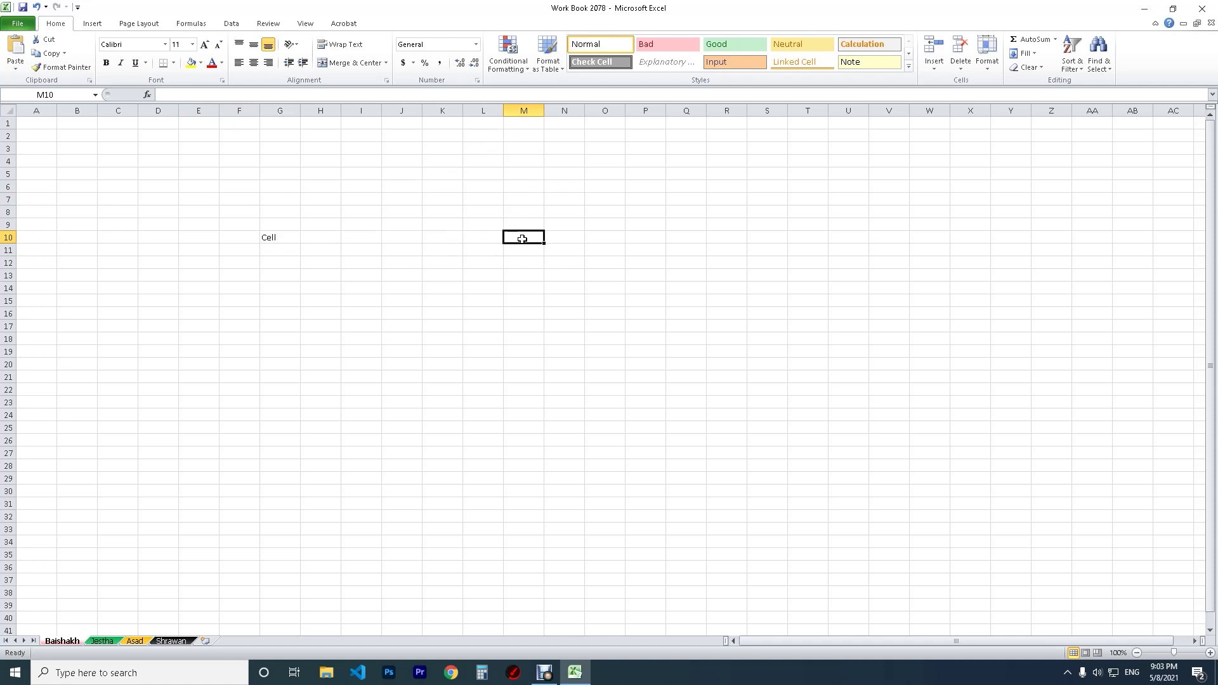
click(415, 212)
click(406, 326)
click(888, 377)
click(897, 261)
click(614, 233)
click(415, 421)
click(257, 324)
click(136, 214)
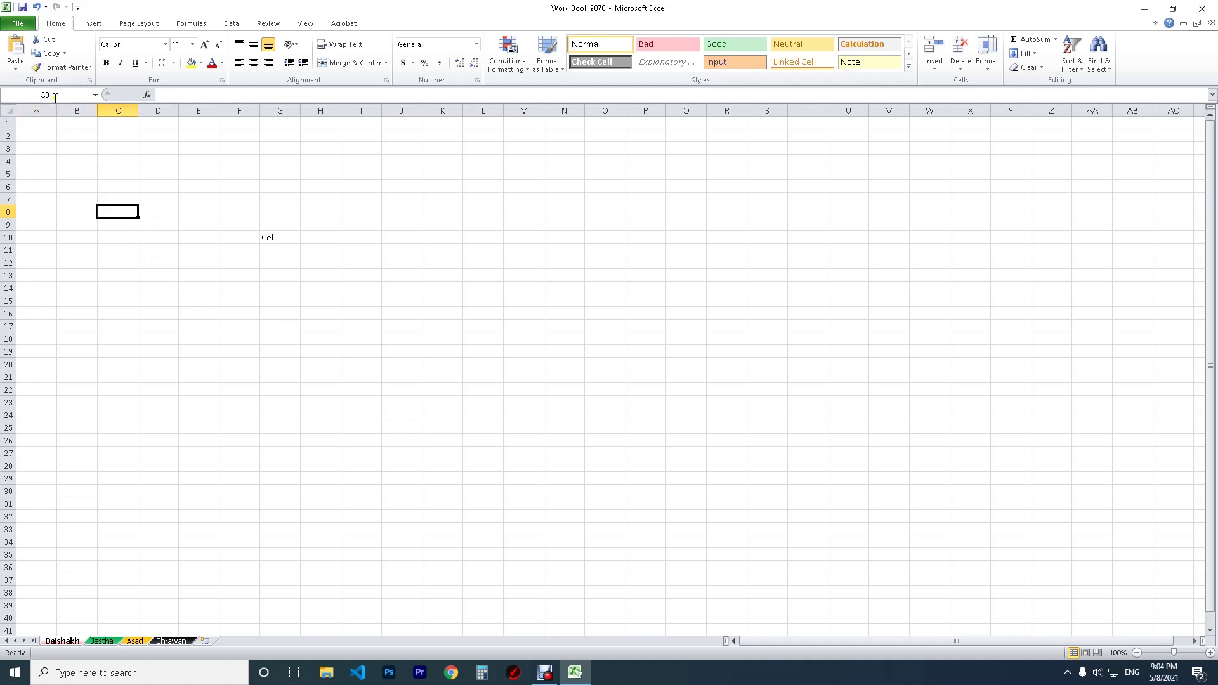
click(180, 160)
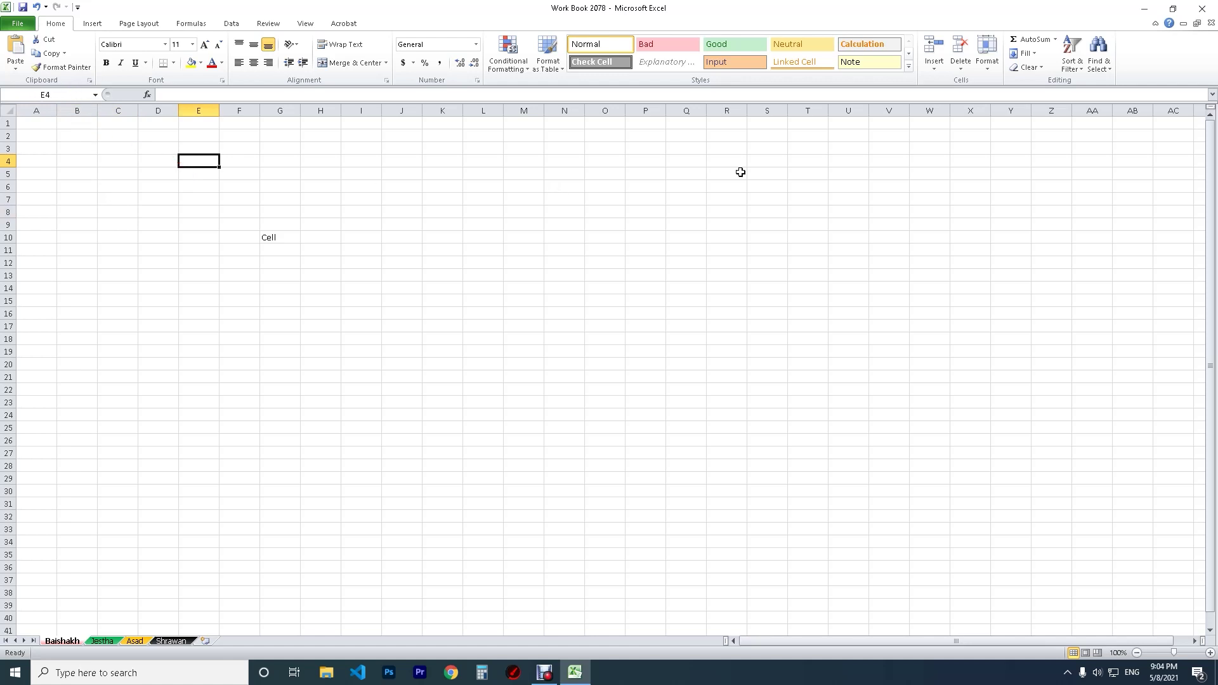
click(1066, 451)
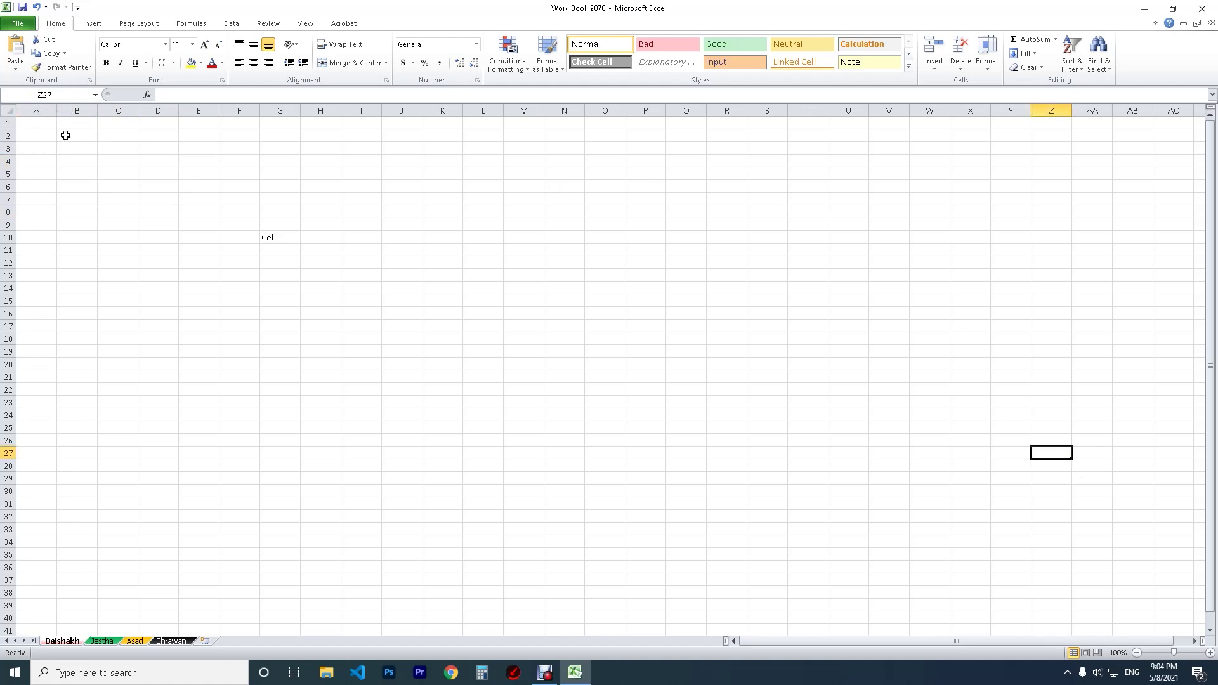
click(119, 282)
click(118, 212)
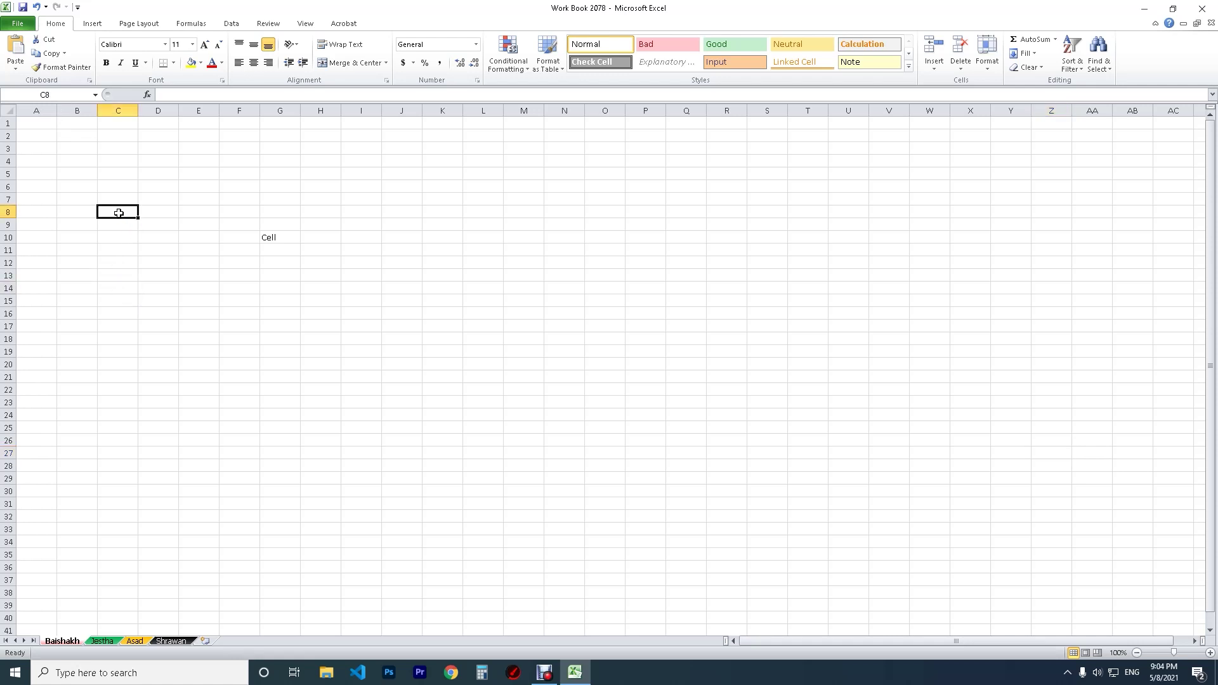
click(116, 190)
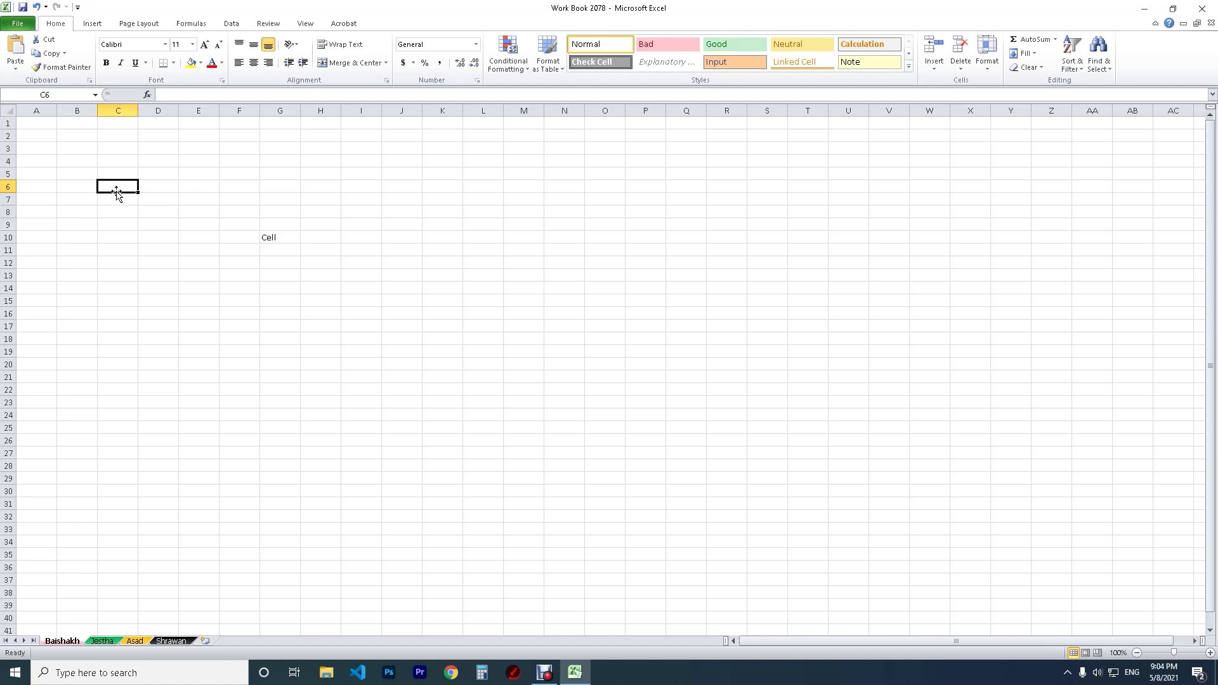
drag(117, 193, 118, 151)
click(36, 122)
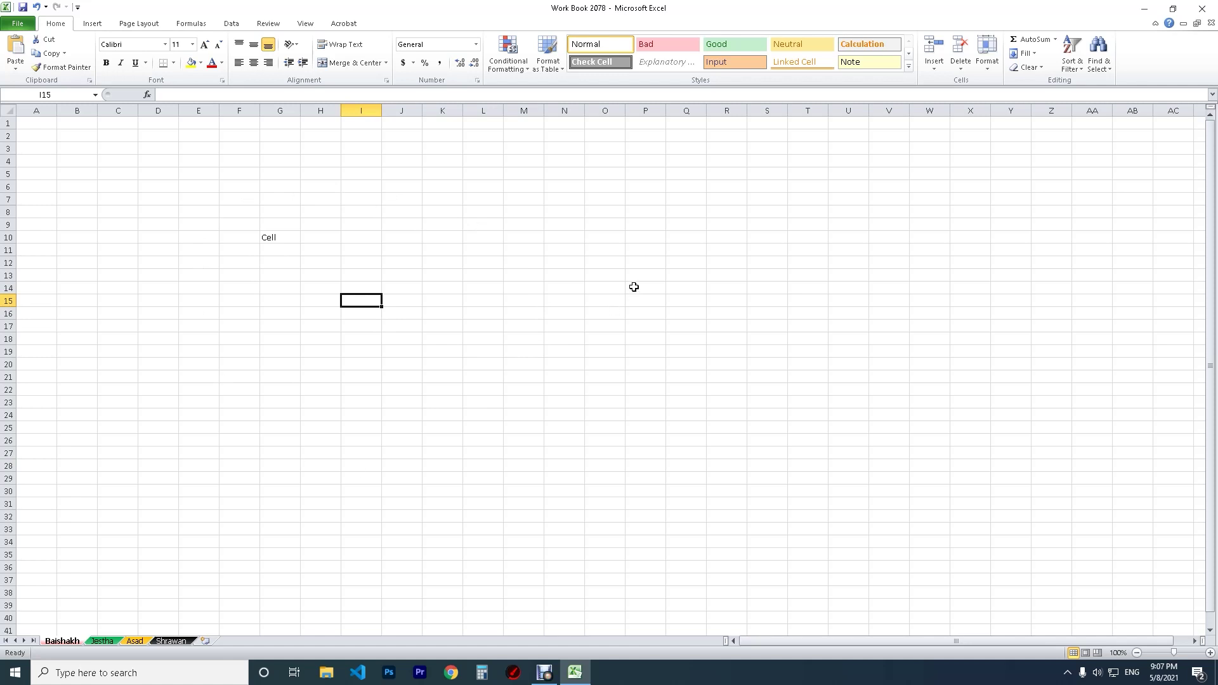
click(606, 287)
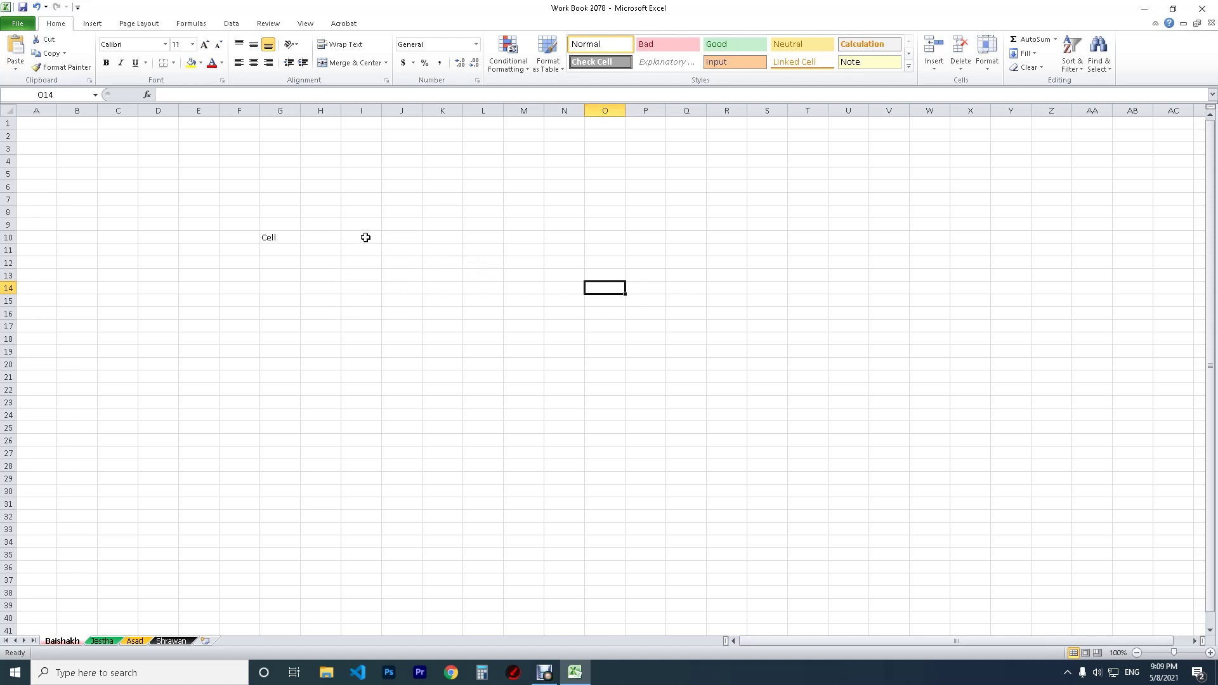
Step: Turn off the sheet gridlines from the View tab
click(308, 24)
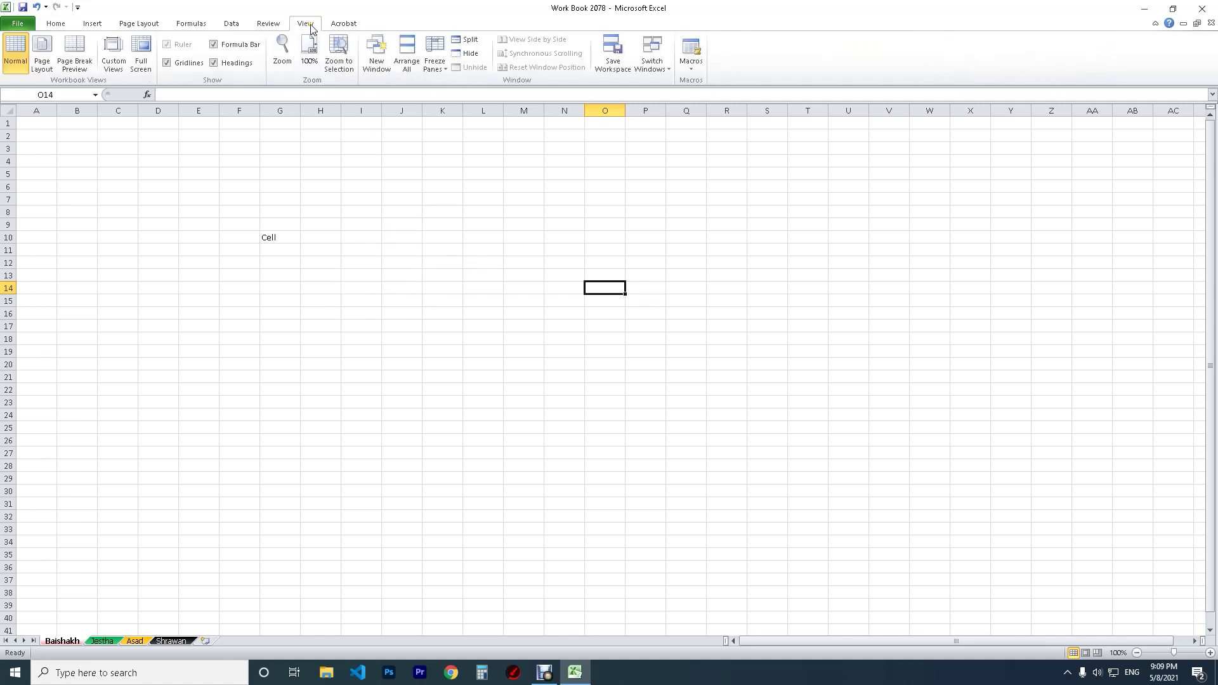
click(178, 66)
mouse_move(206, 209)
mouse_down()
mouse_move(707, 577)
mouse_move(740, 580)
mouse_up()
click(184, 250)
click(239, 288)
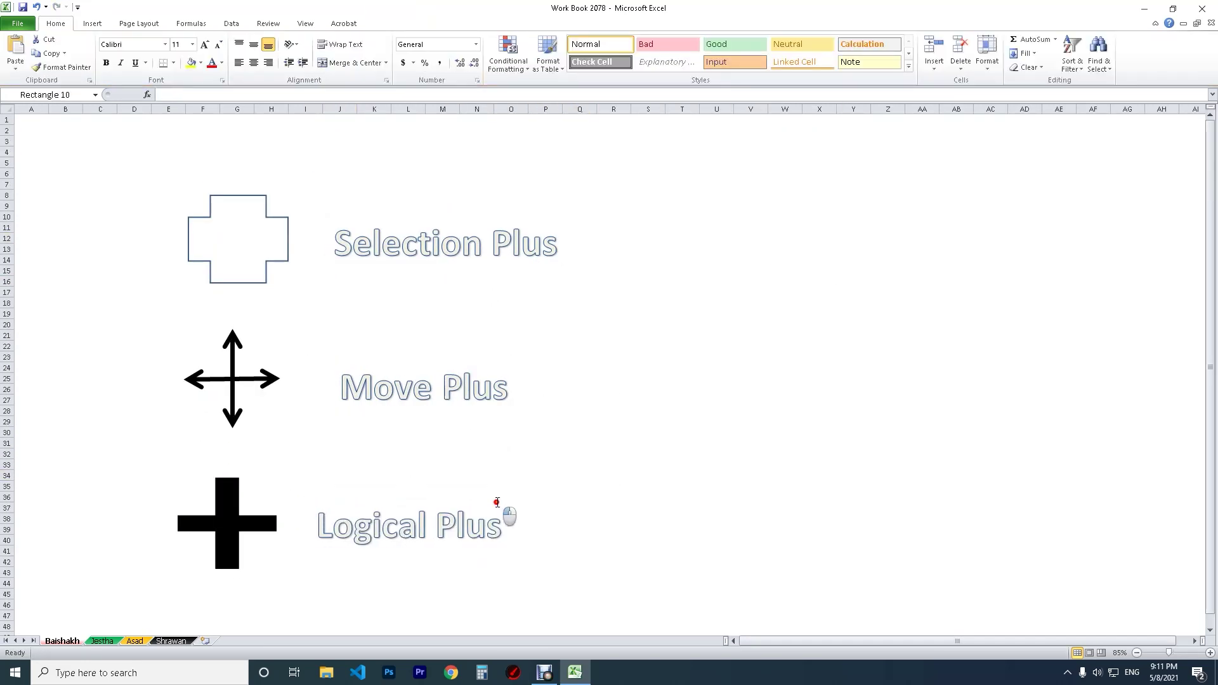
Step: Shift the Logical Plus label right and nudge the Move Plus label slightly left
drag(499, 498, 531, 498)
click(465, 387)
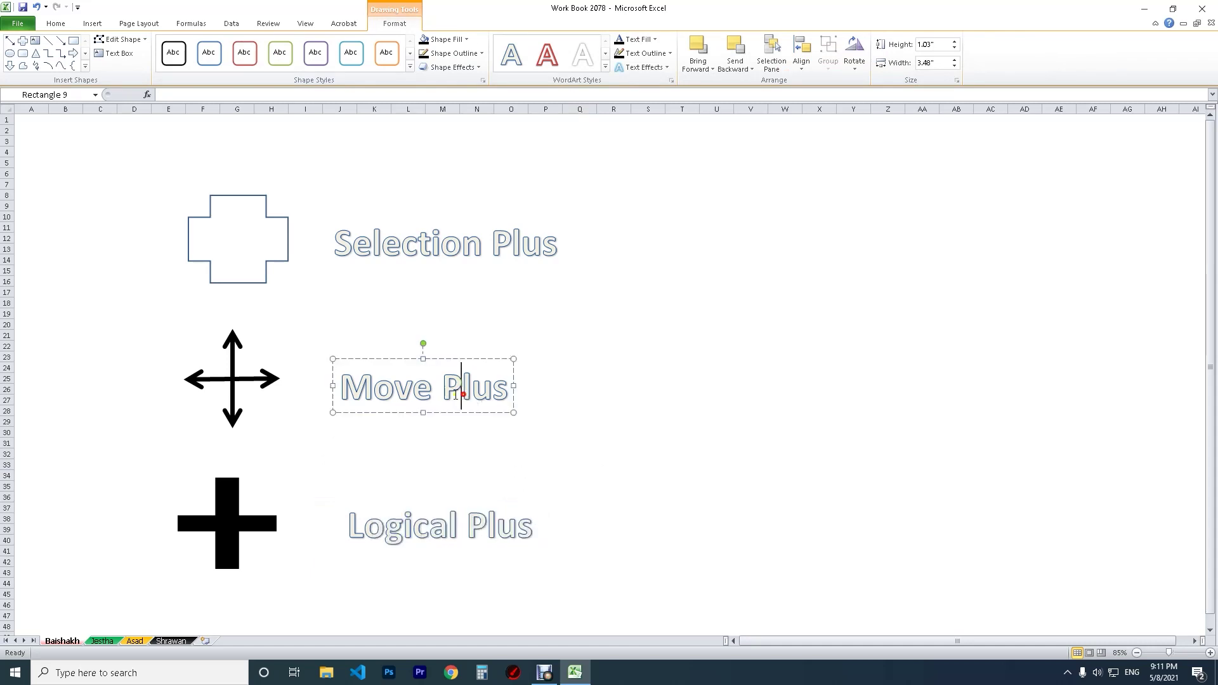
drag(417, 414, 412, 413)
click(254, 254)
Step: Thicken the arms of the outlined cross by dragging its yellow handle
click(215, 199)
drag(211, 196, 219, 191)
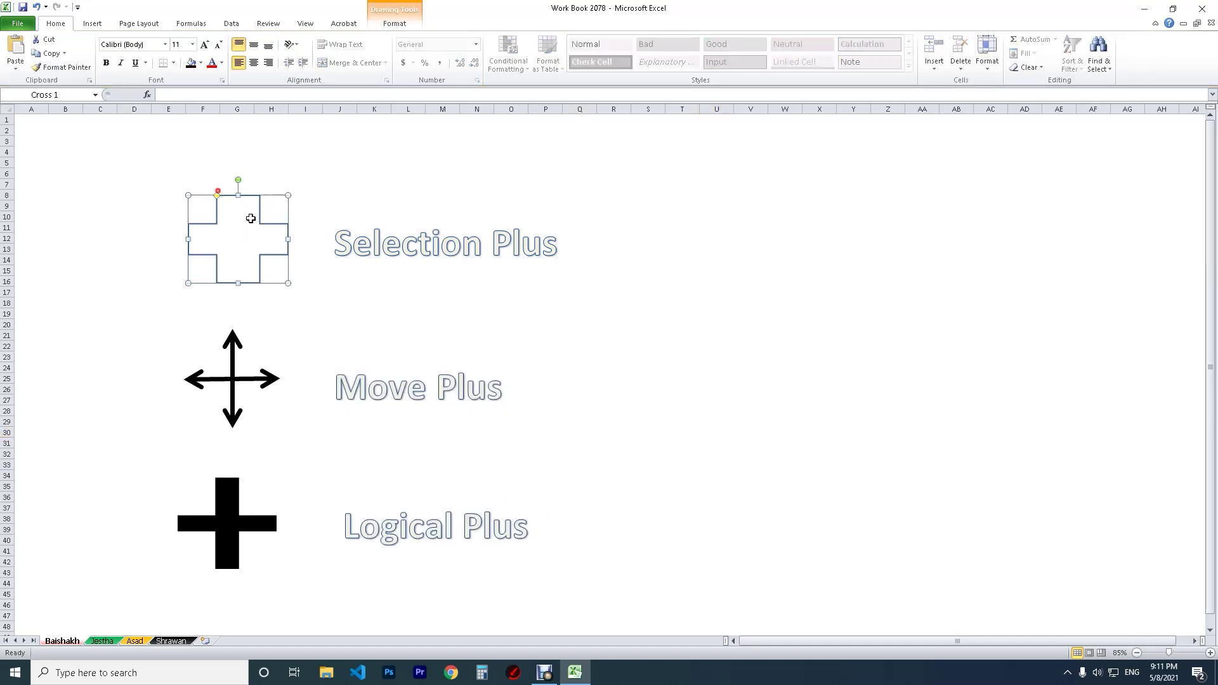
click(882, 312)
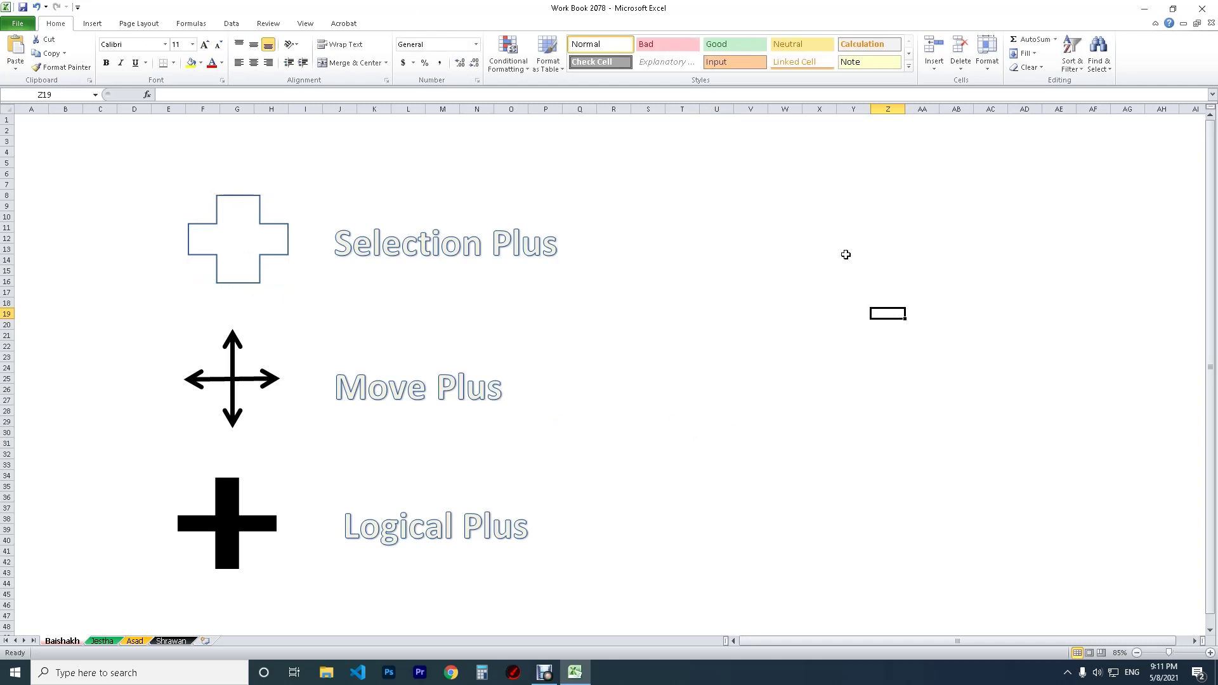
mouse_move(633, 166)
mouse_down()
mouse_move(626, 151)
mouse_move(1088, 588)
mouse_up()
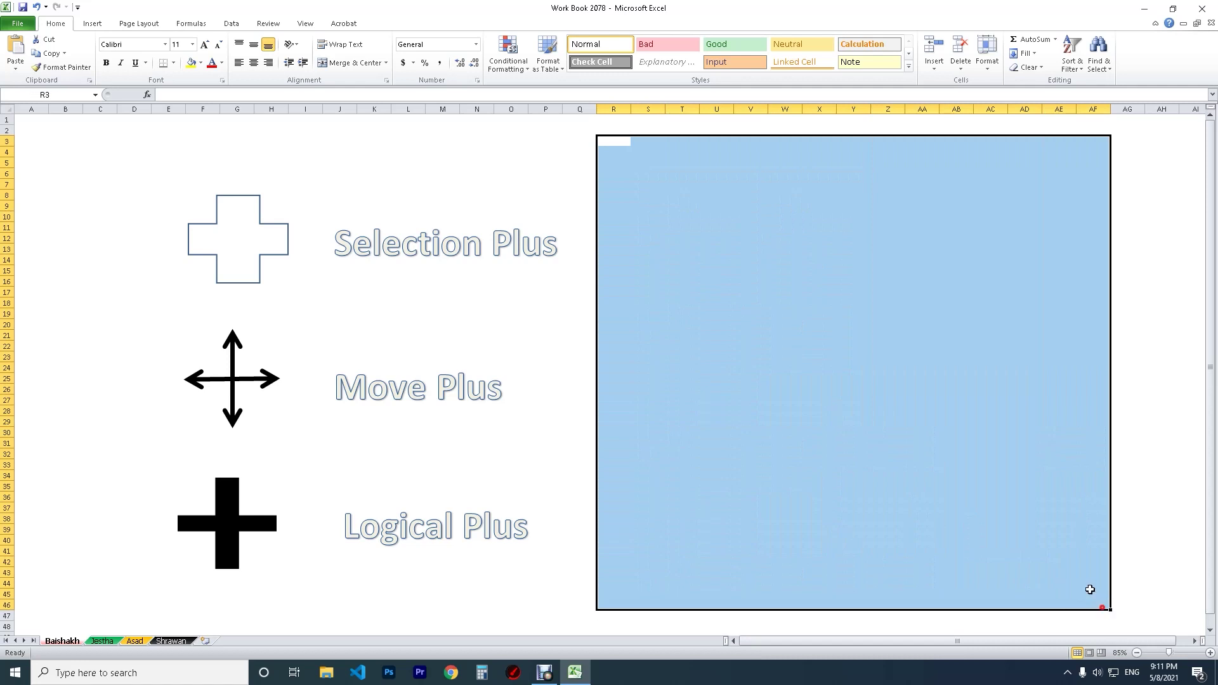
Step: Apply All Borders to every cell in R3:AF46
click(176, 63)
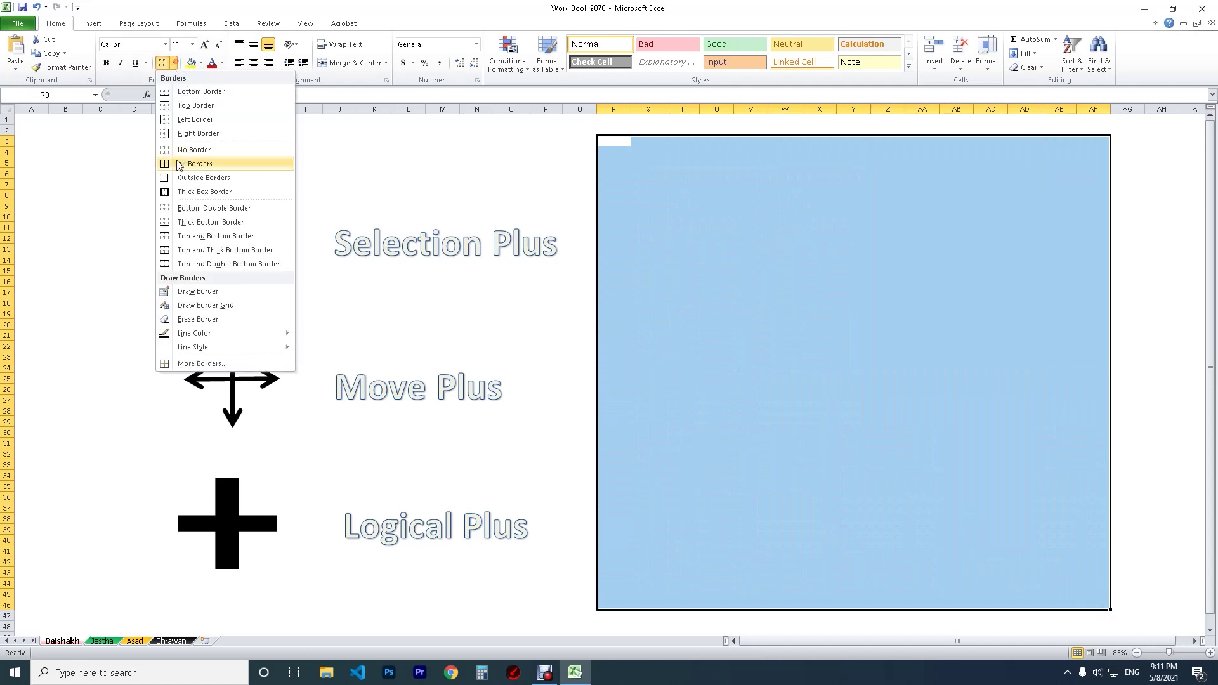
click(195, 164)
click(786, 270)
click(670, 206)
click(739, 295)
Step: Enter 15 in U12, then 52, 5, 54, 1 and 2 down column V
click(709, 243)
text(15)
key(Tab)
text(52)
key(Return)
text(5)
key(Return)
text(54)
key(Return)
text(1)
key(Return)
text(2)
key(Return)
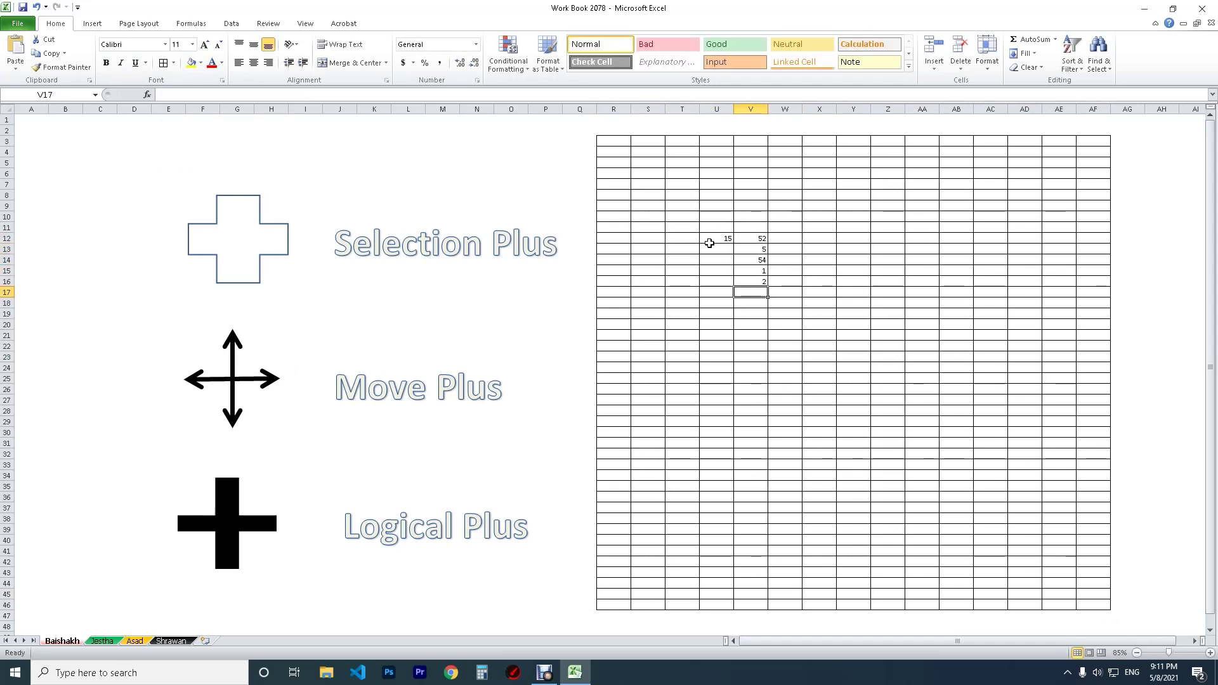
Step: Fill sample text 'dfgsdf' and 'sdfg' into cells from X15 across to W18
click(829, 273)
text(dfgsdf)
key(Return)
text(sdfg)
key(Return)
text(sdfg)
key(Left)
text(sdfg)
key(Return)
text(sdfg)
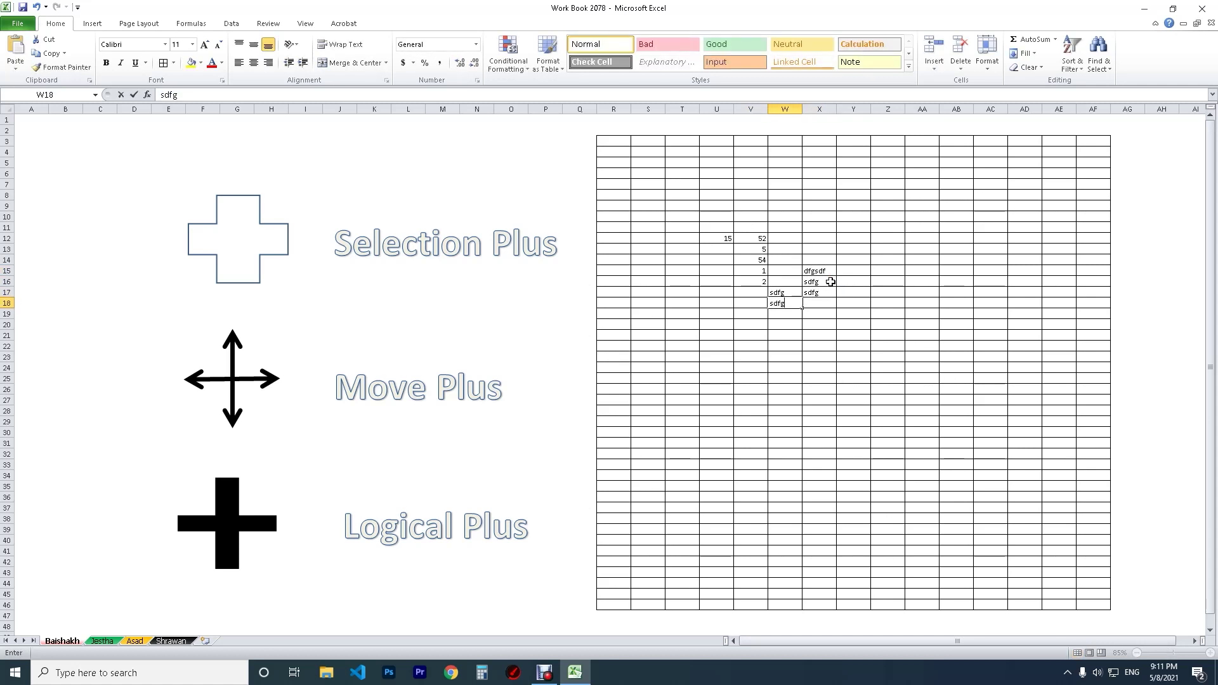
click(851, 349)
mouse_move(907, 357)
mouse_down()
mouse_move(879, 319)
mouse_move(714, 229)
mouse_up()
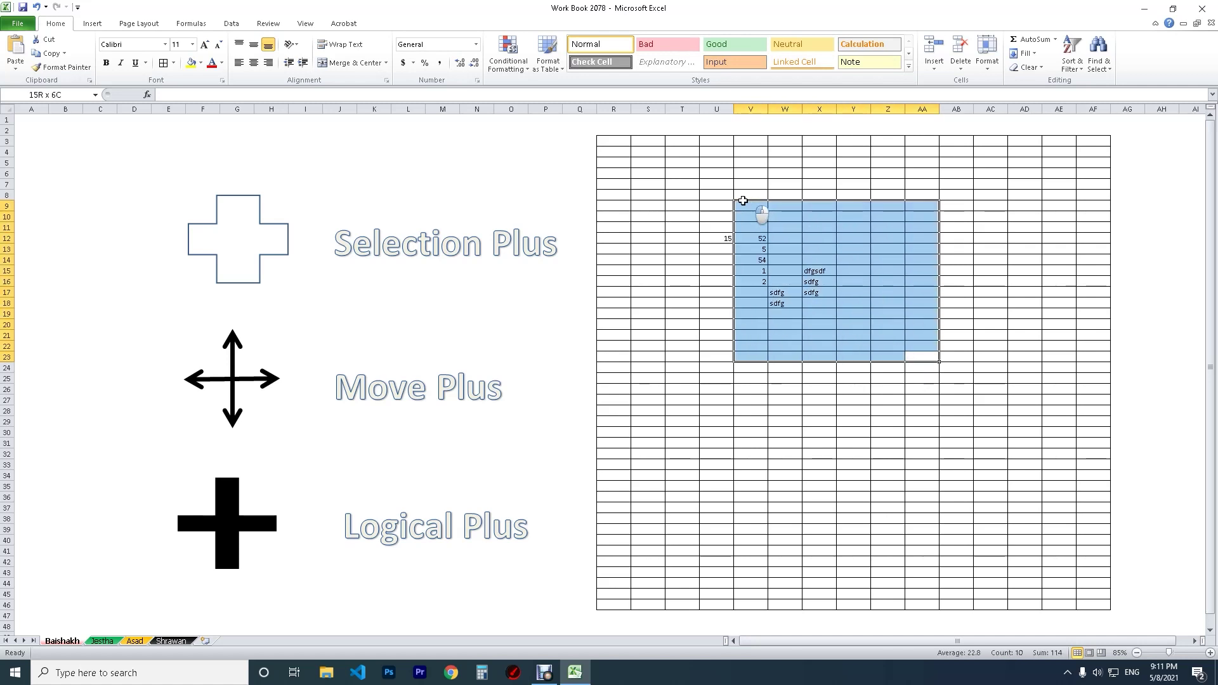
Step: Select the sample data block U11:X20 and copy it
drag(715, 229, 887, 336)
click(716, 225)
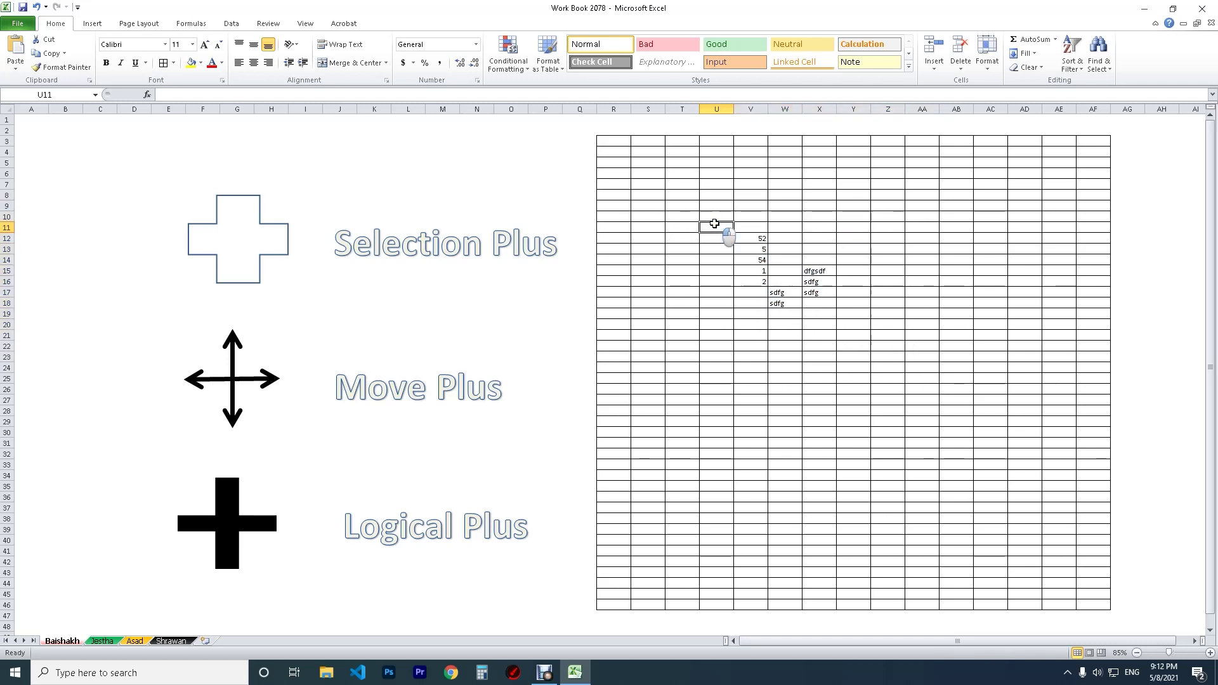
text(15)
drag(717, 225, 894, 358)
click(718, 224)
drag(718, 224, 833, 321)
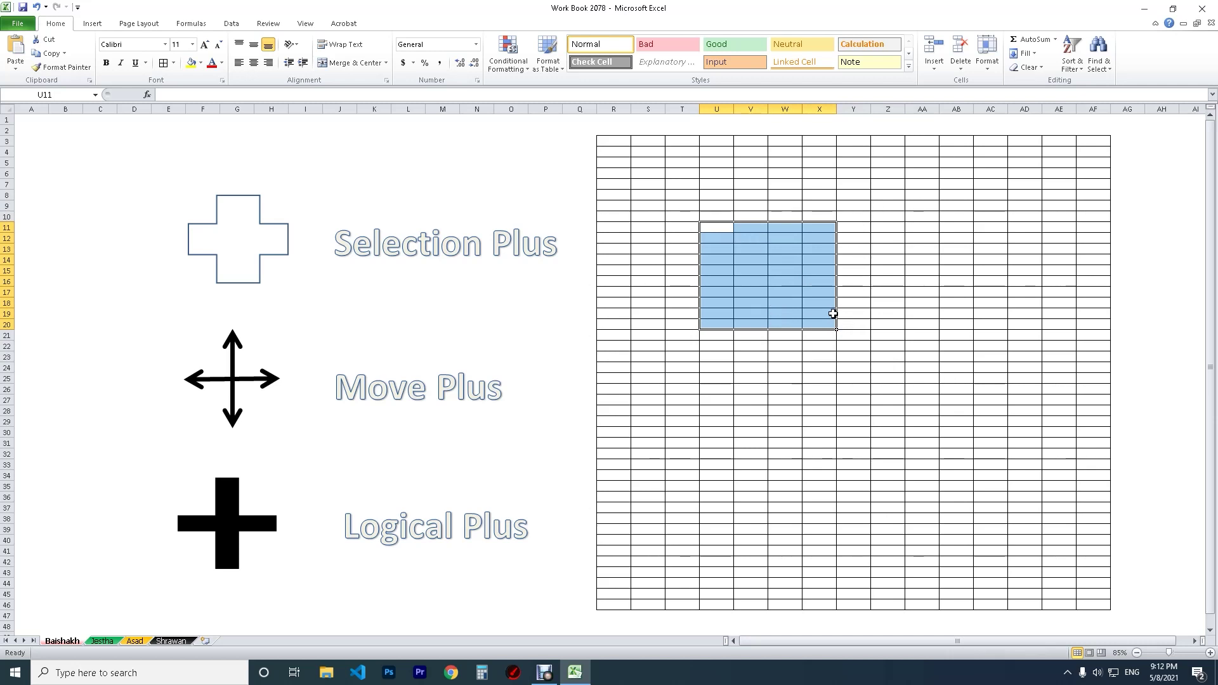
right_click(770, 255)
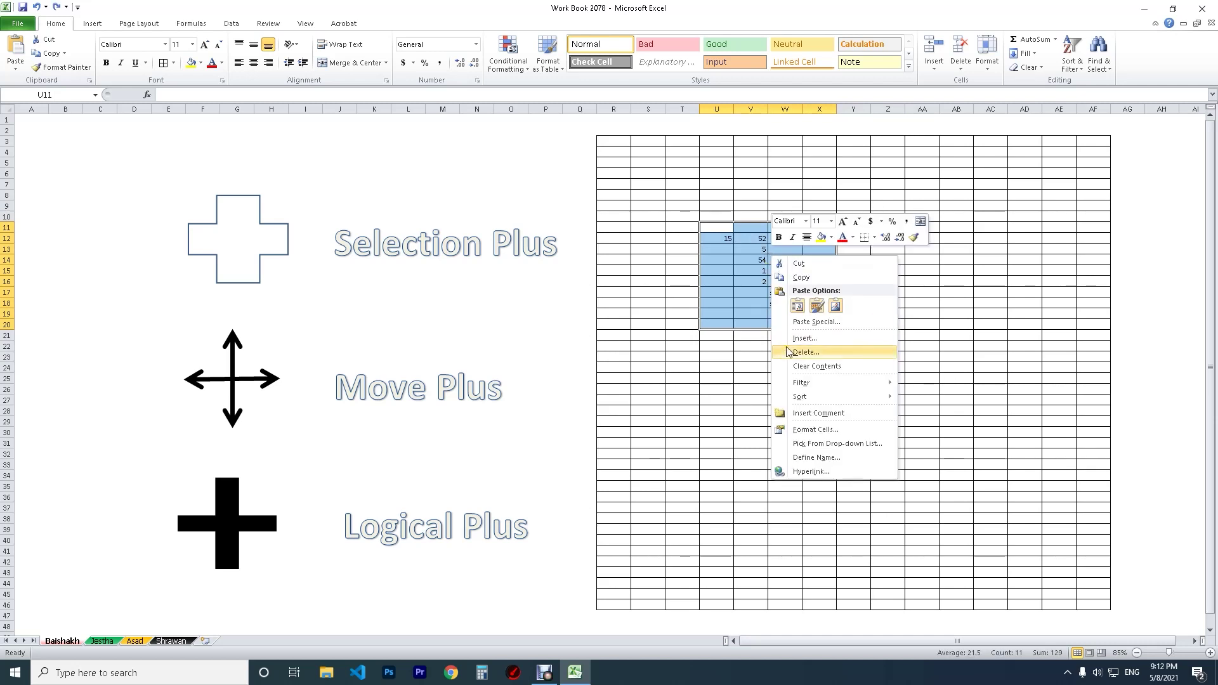
click(799, 263)
Step: Paste the copied block starting at Z27 and clear the copy marquee
click(888, 422)
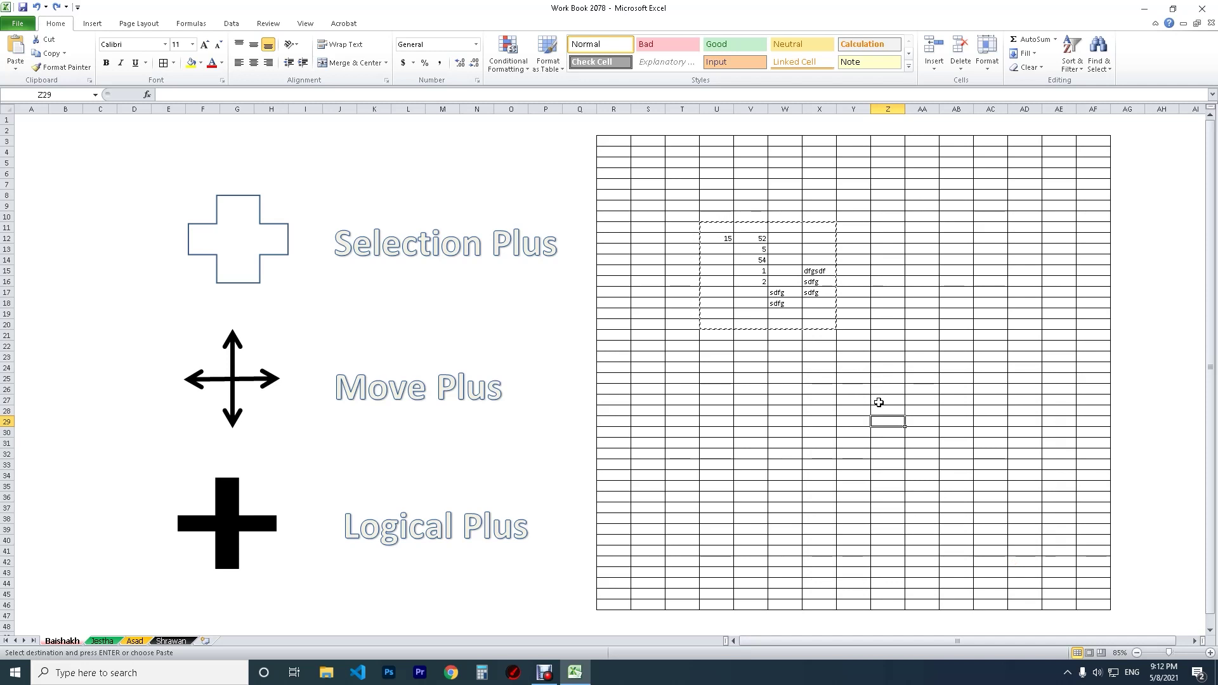
right_click(877, 401)
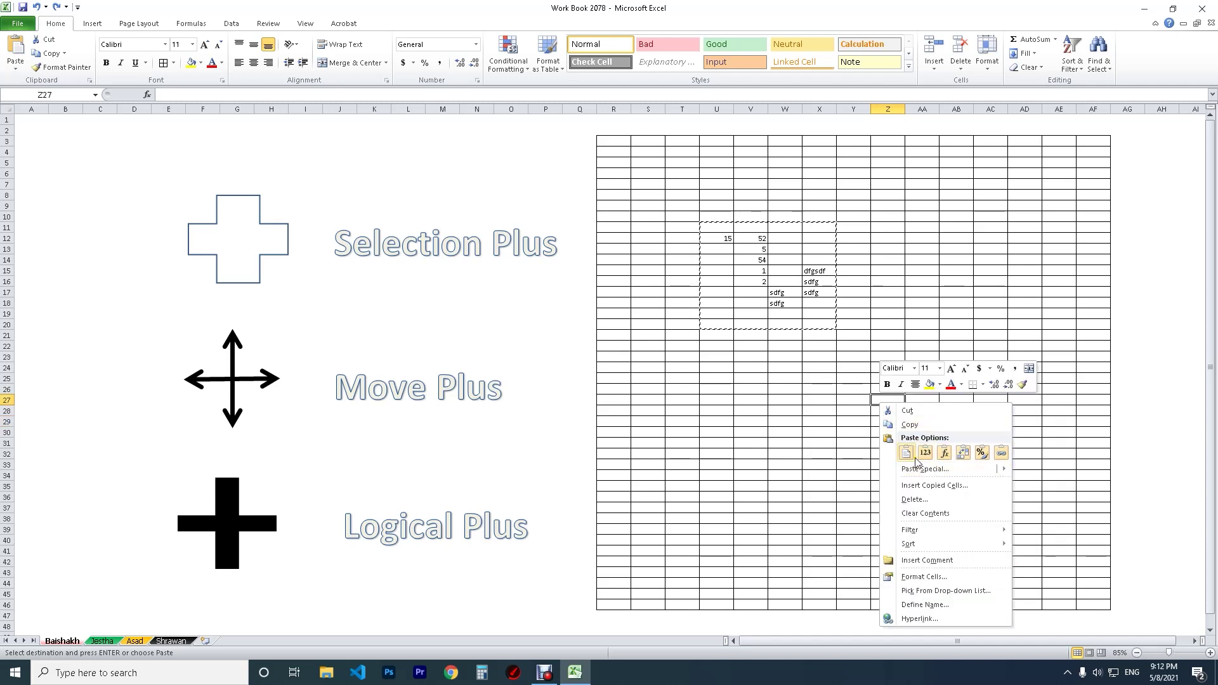
click(949, 453)
click(835, 365)
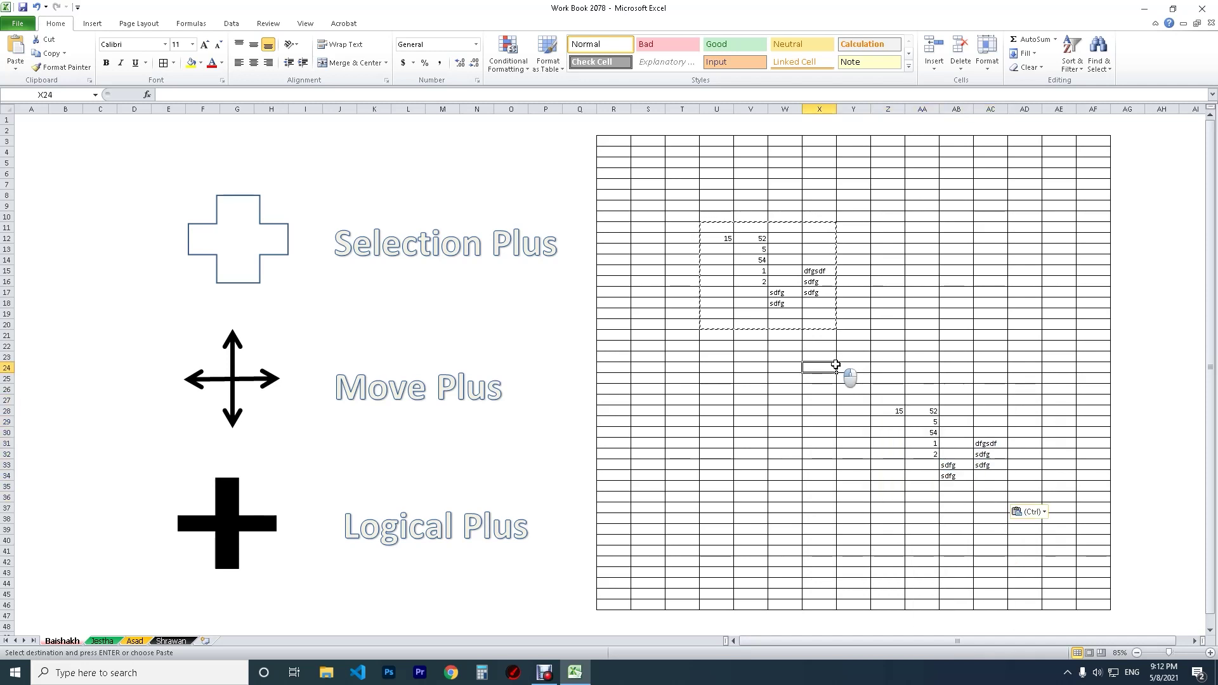
click(1001, 413)
click(877, 336)
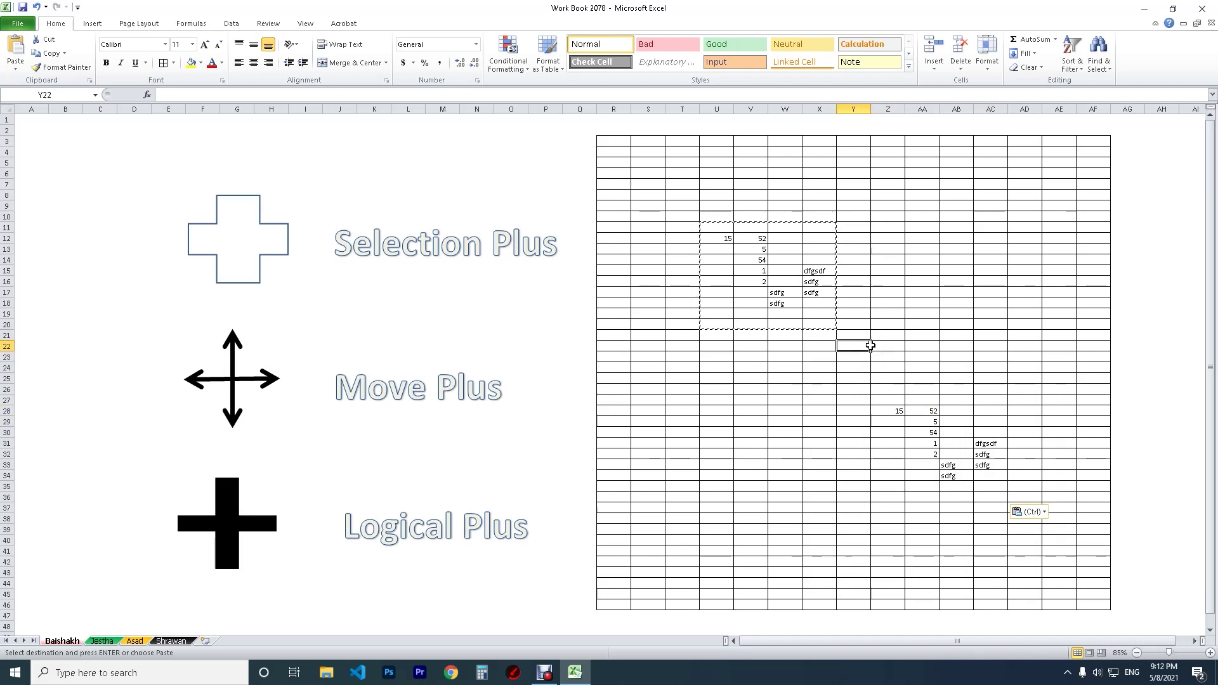
click(685, 217)
key(Escape)
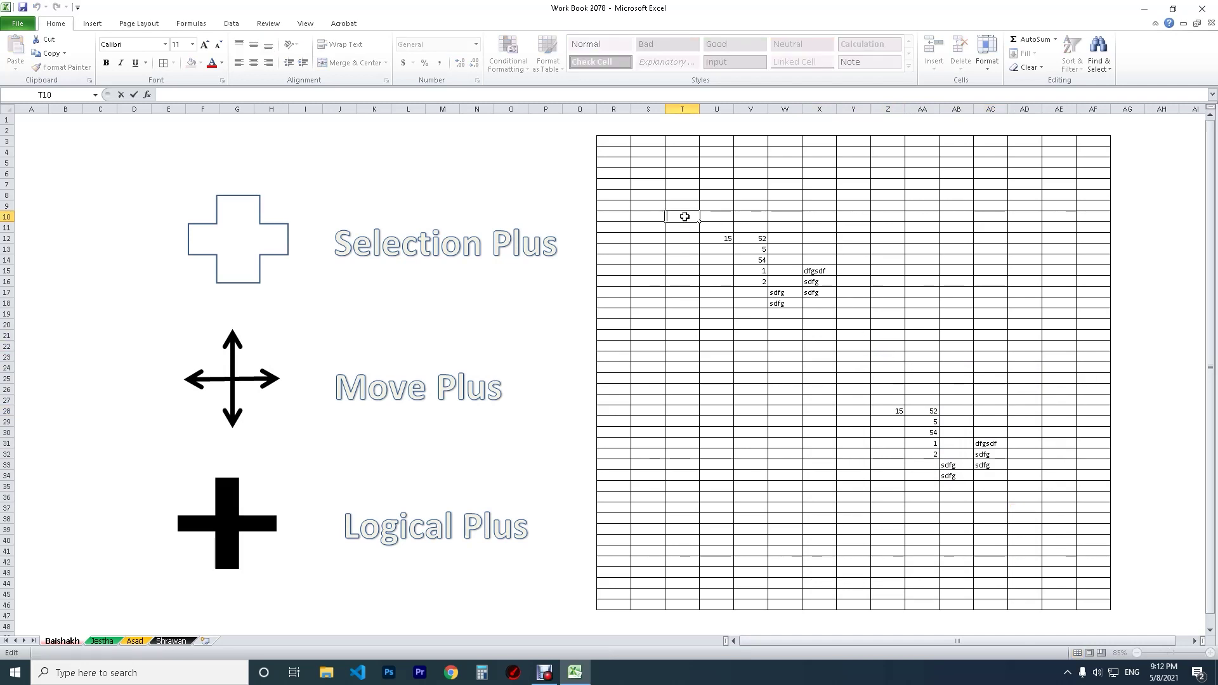
click(752, 206)
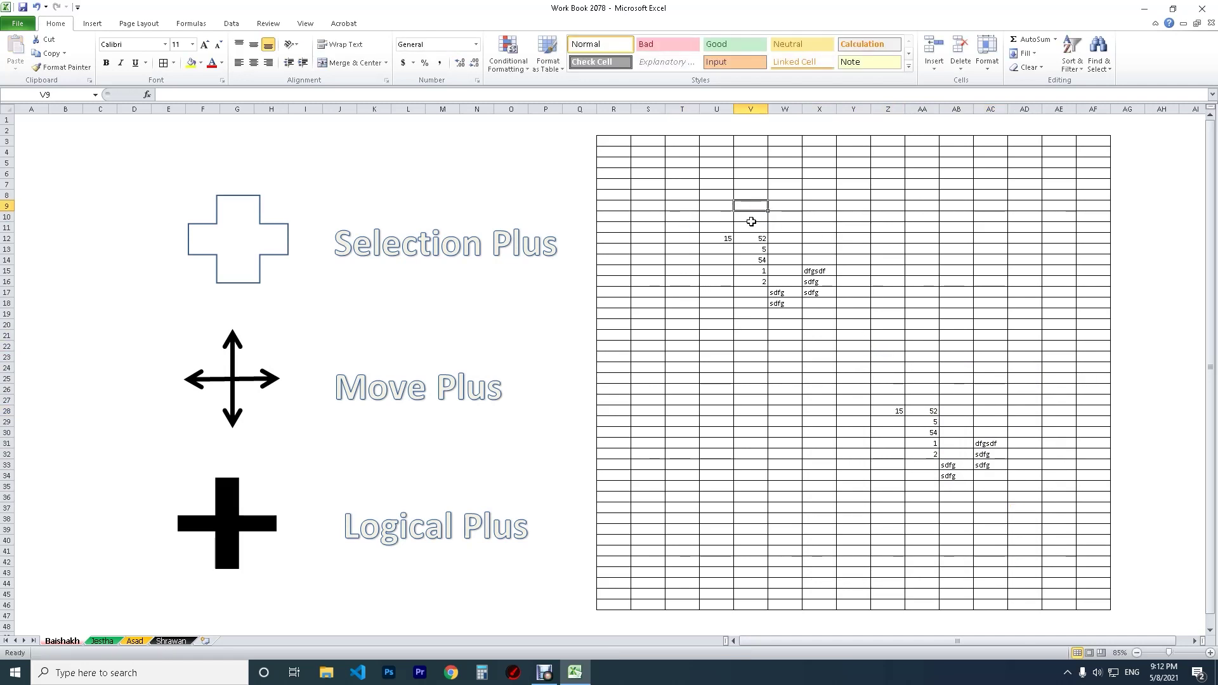
click(277, 236)
click(381, 251)
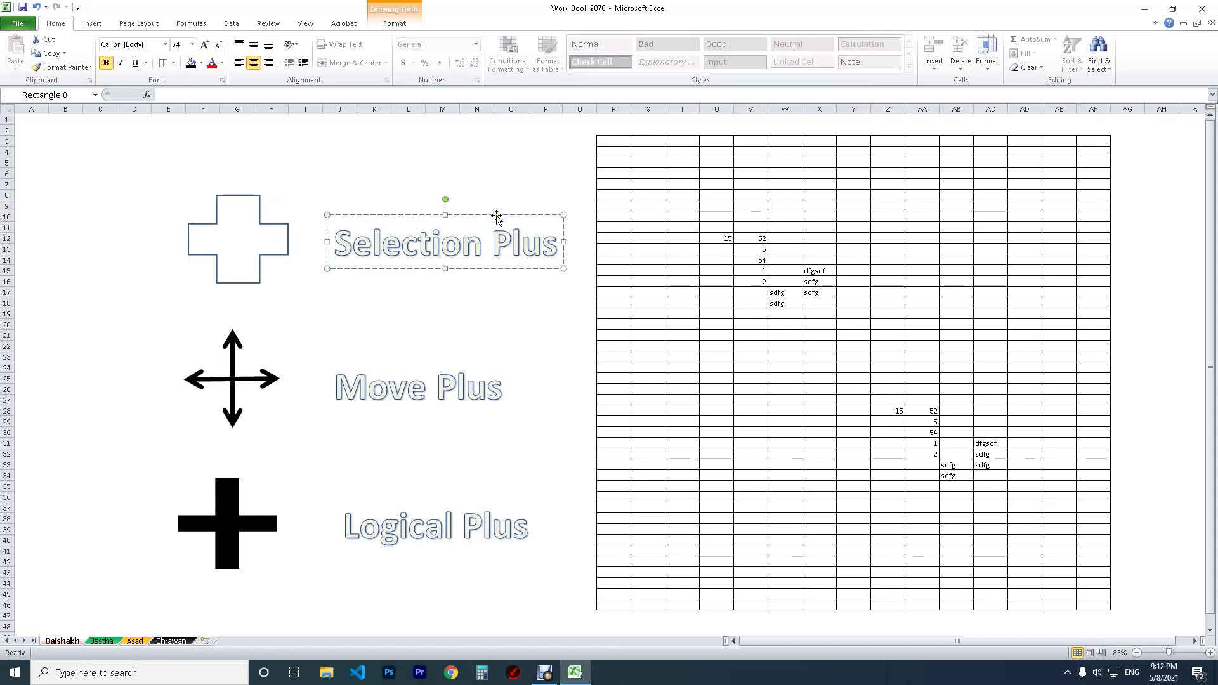
click(273, 385)
click(434, 415)
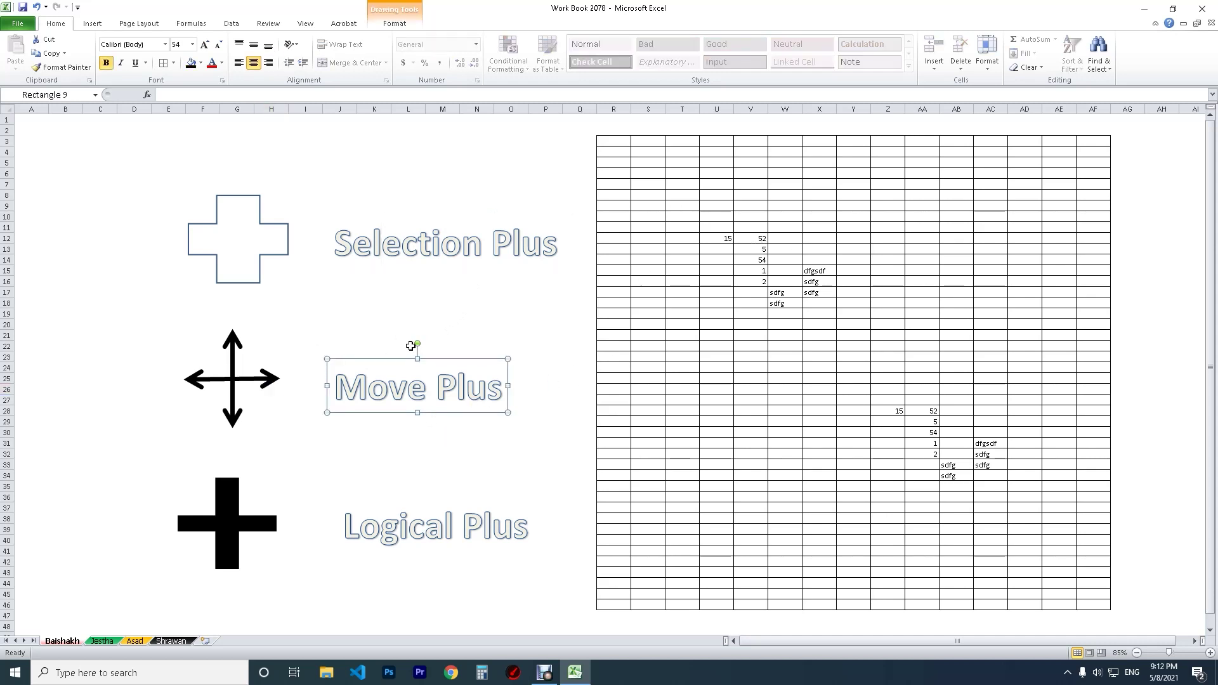
click(246, 380)
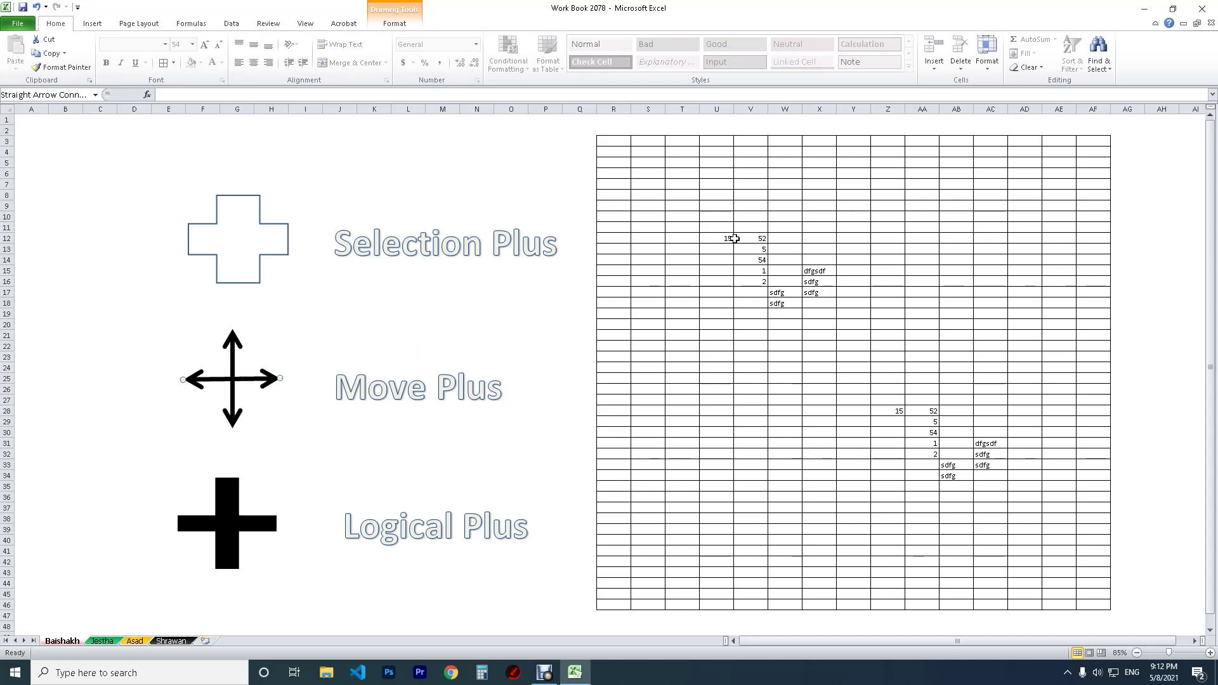
Step: Drag the numbers 52, 5, 54, 1, 2 by their border into T25:T29
drag(757, 237, 756, 303)
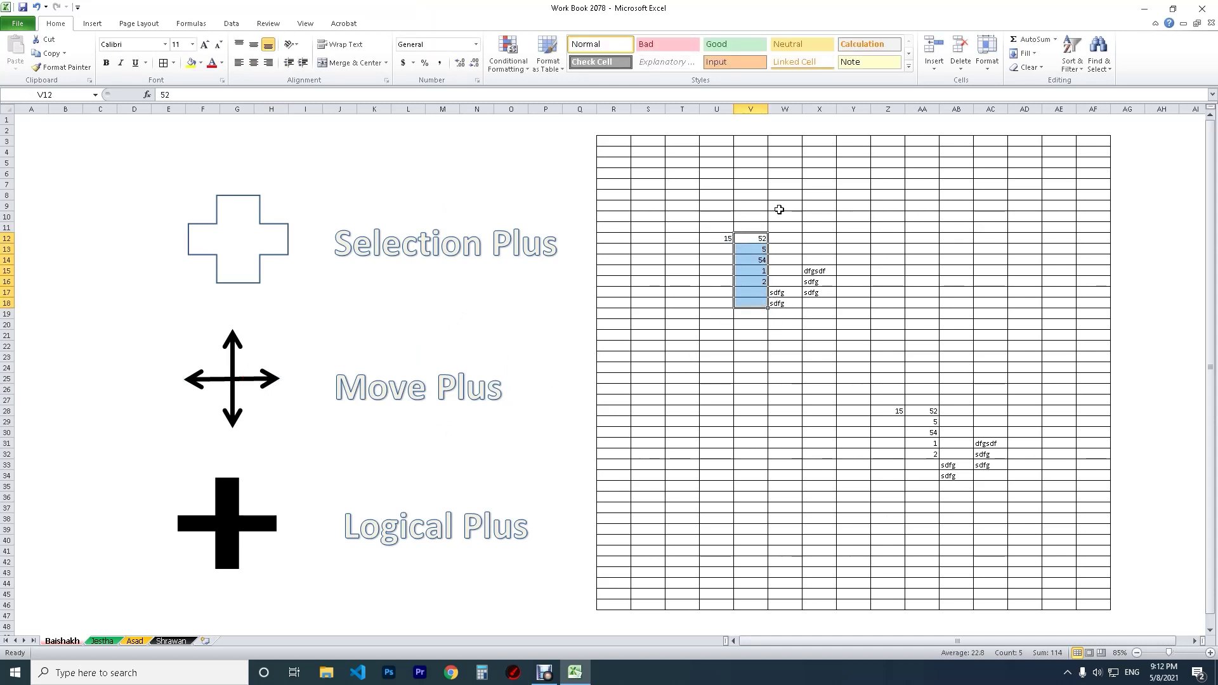
mouse_move(751, 234)
mouse_down()
mouse_move(911, 259)
mouse_move(914, 248)
mouse_up()
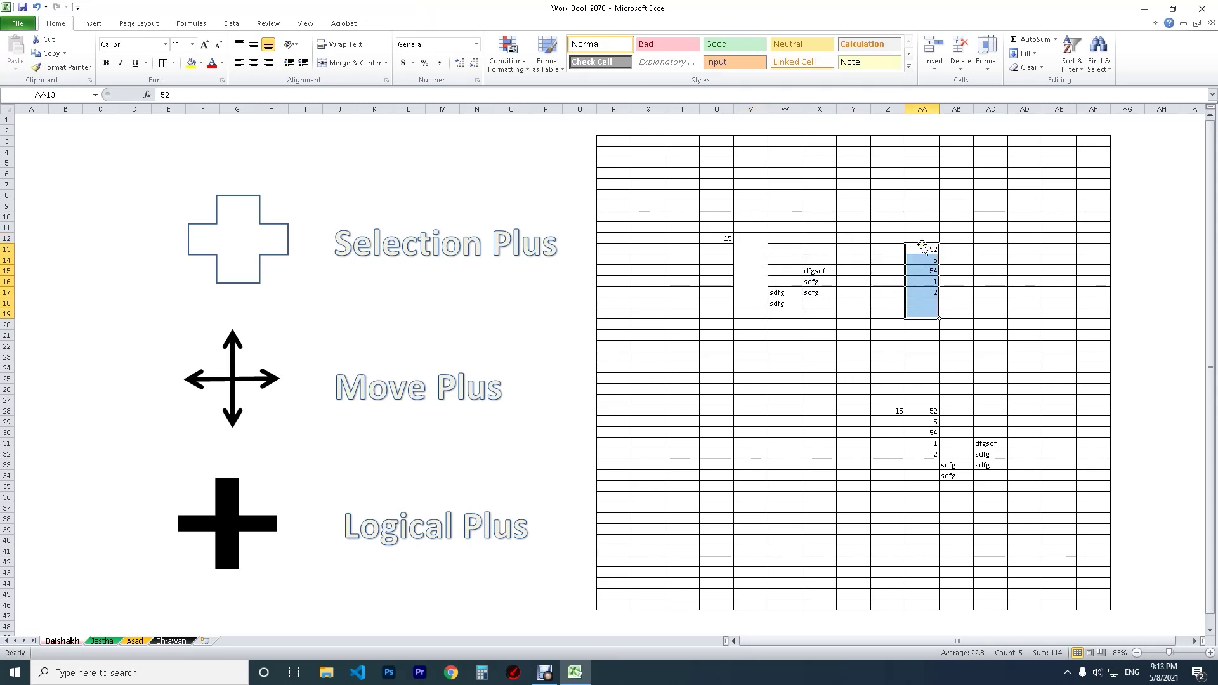
drag(922, 247, 685, 428)
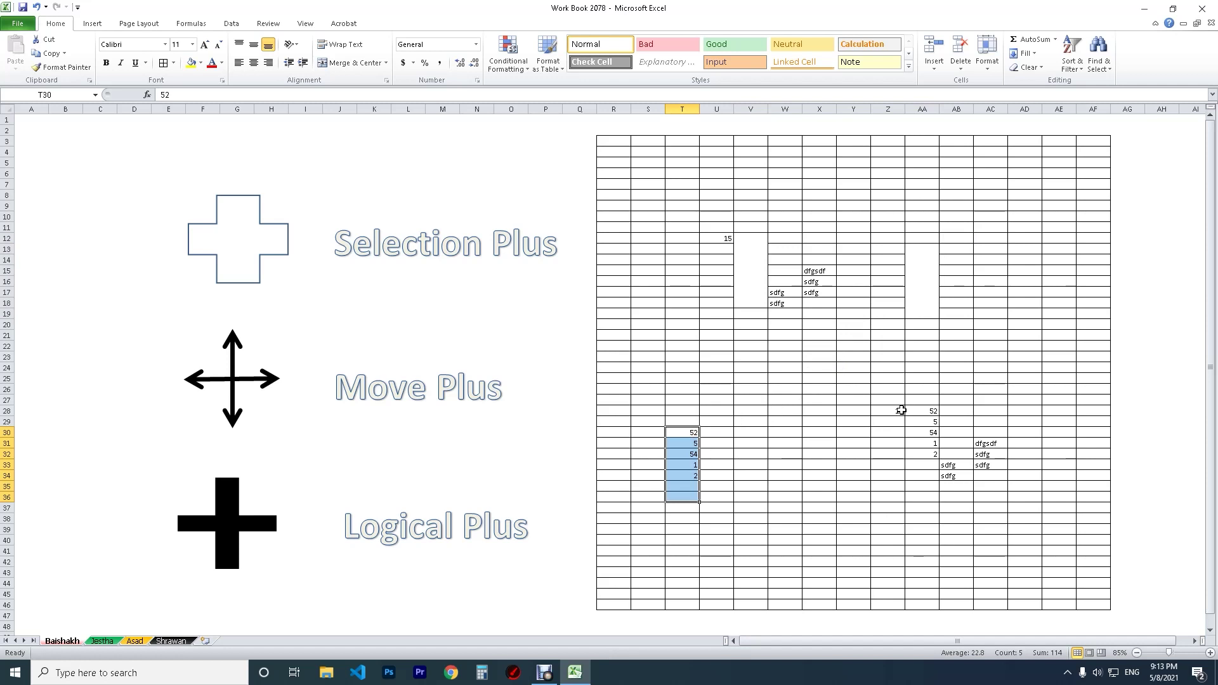
drag(918, 410, 936, 455)
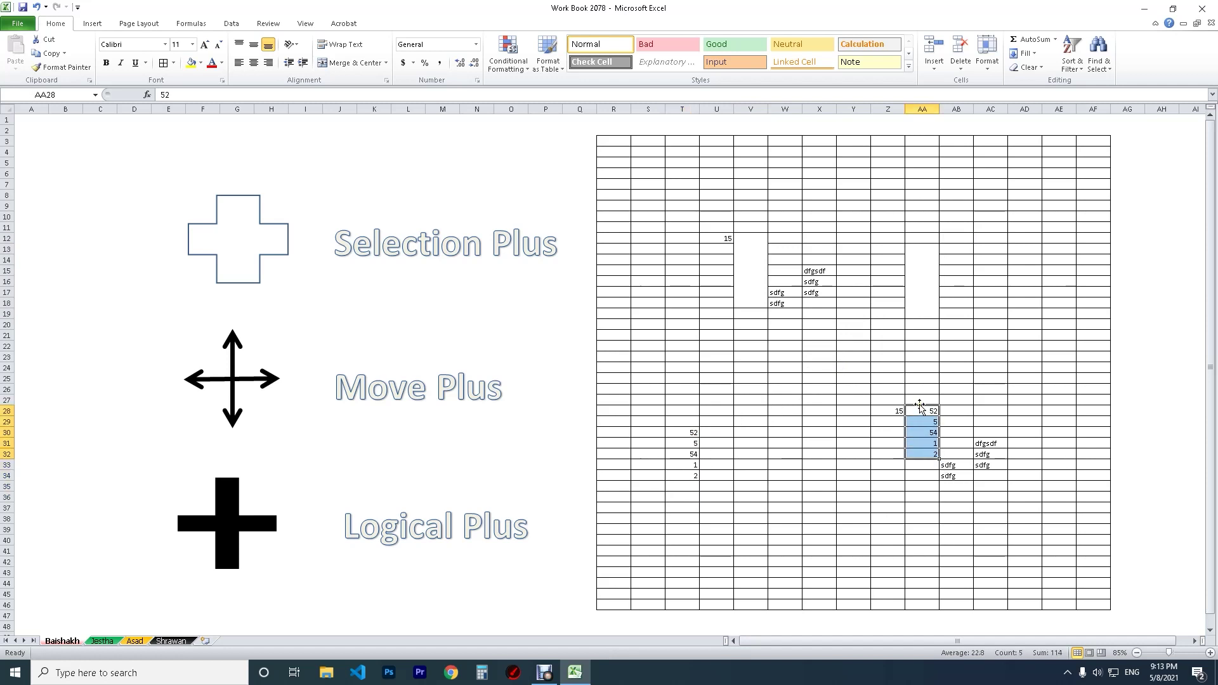
drag(916, 417, 686, 389)
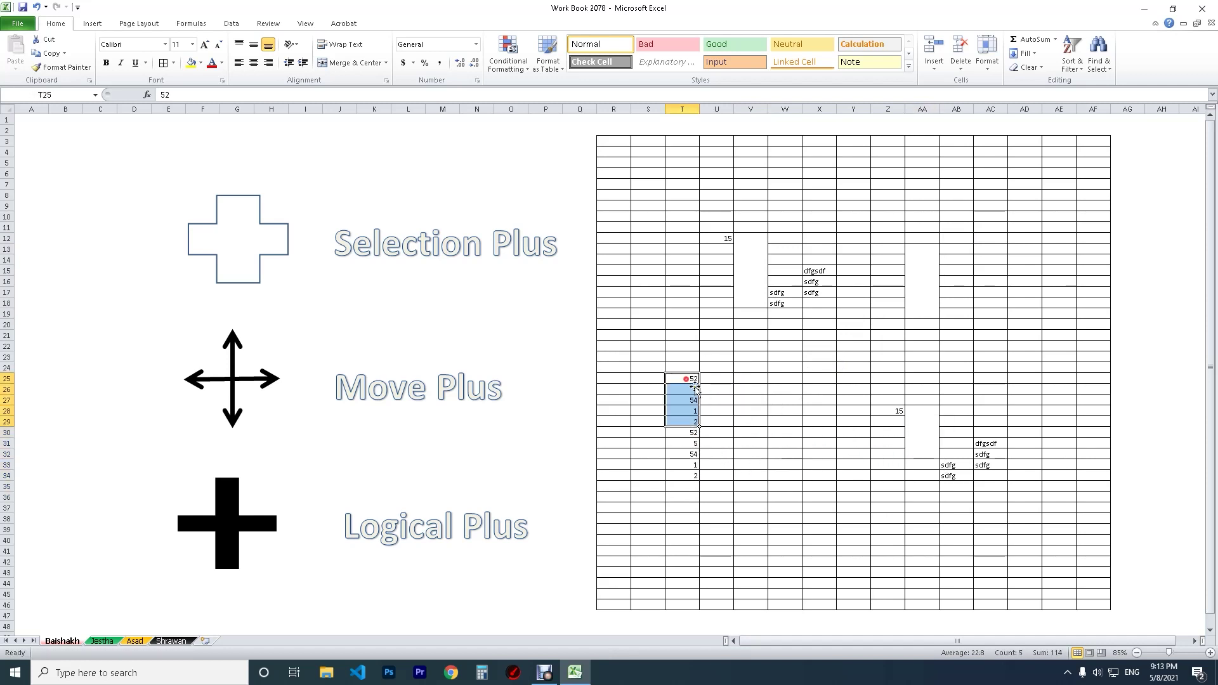
click(724, 449)
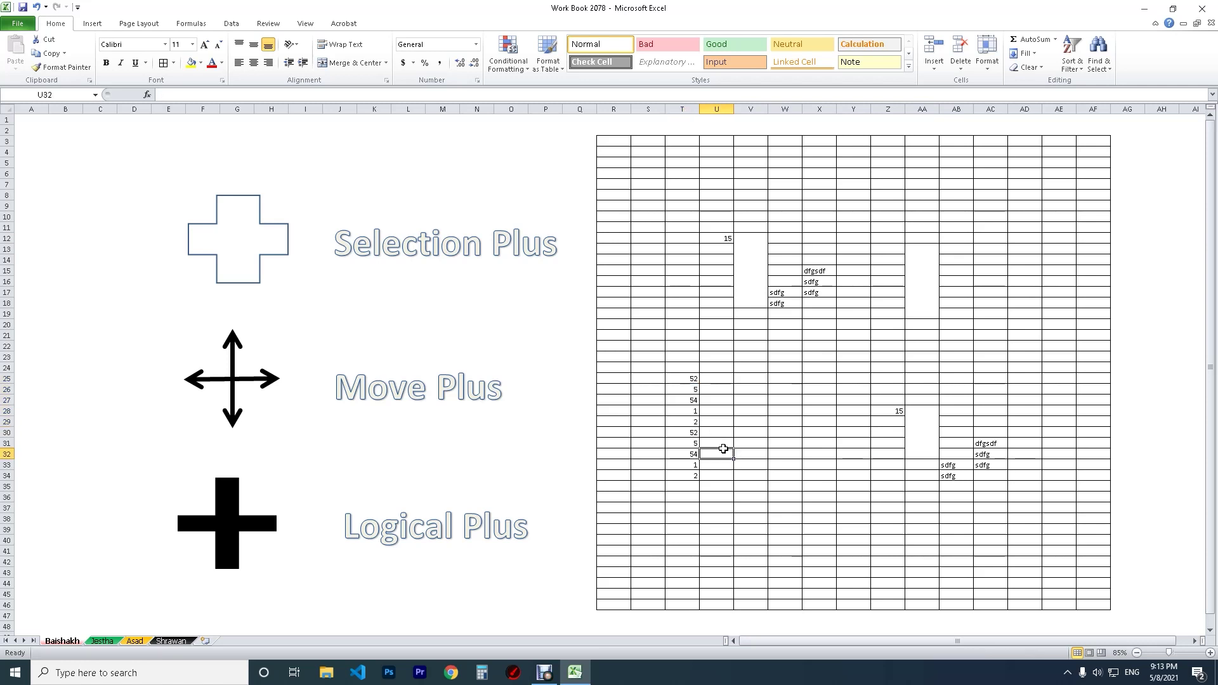
Step: Select the Move Plus and Logical Plus labels, then switch to the Jestha sheet
click(377, 390)
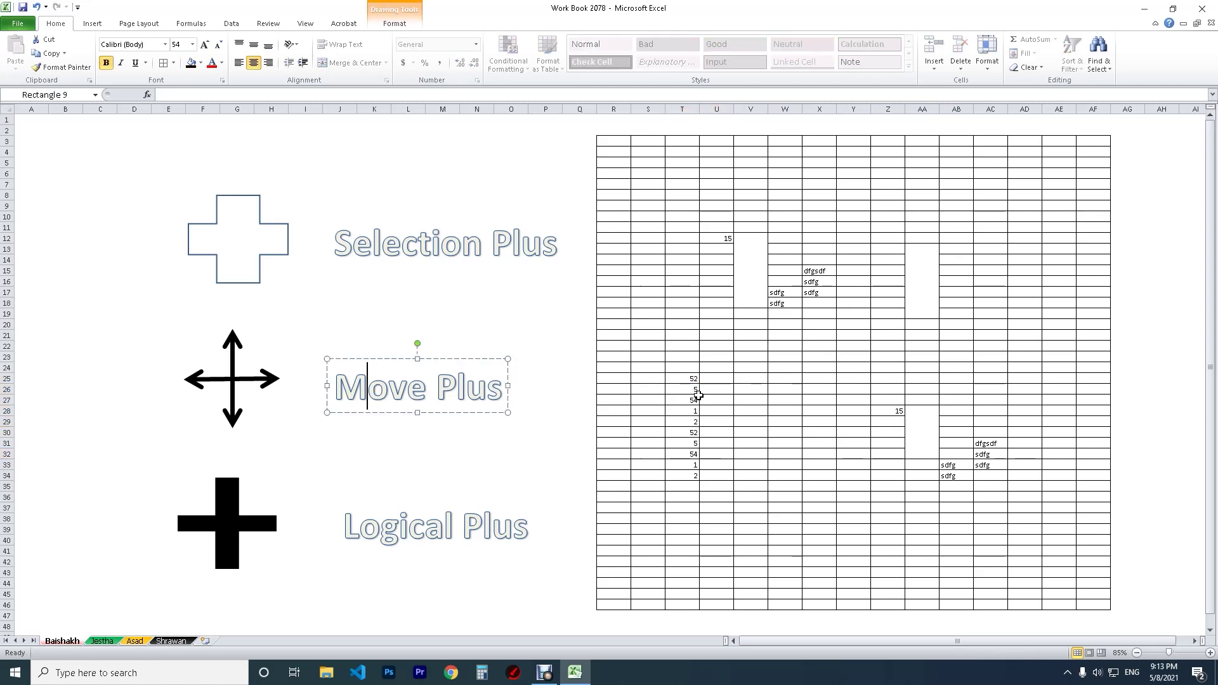
drag(690, 380, 695, 478)
click(436, 527)
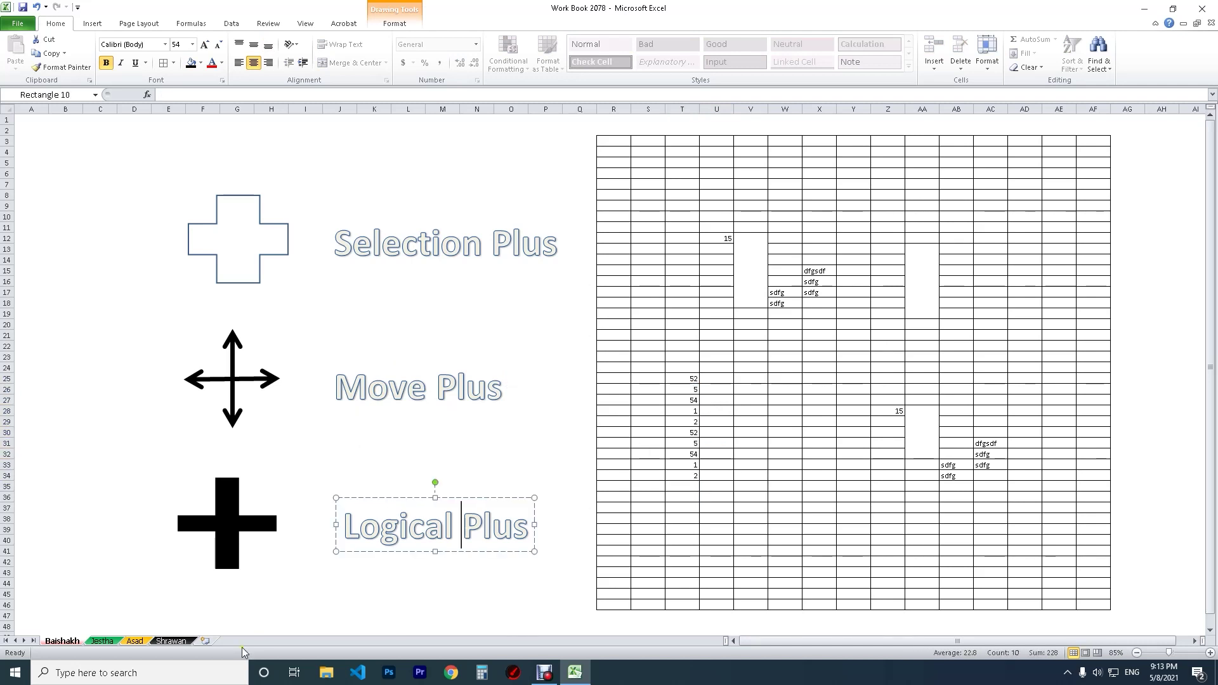
click(102, 643)
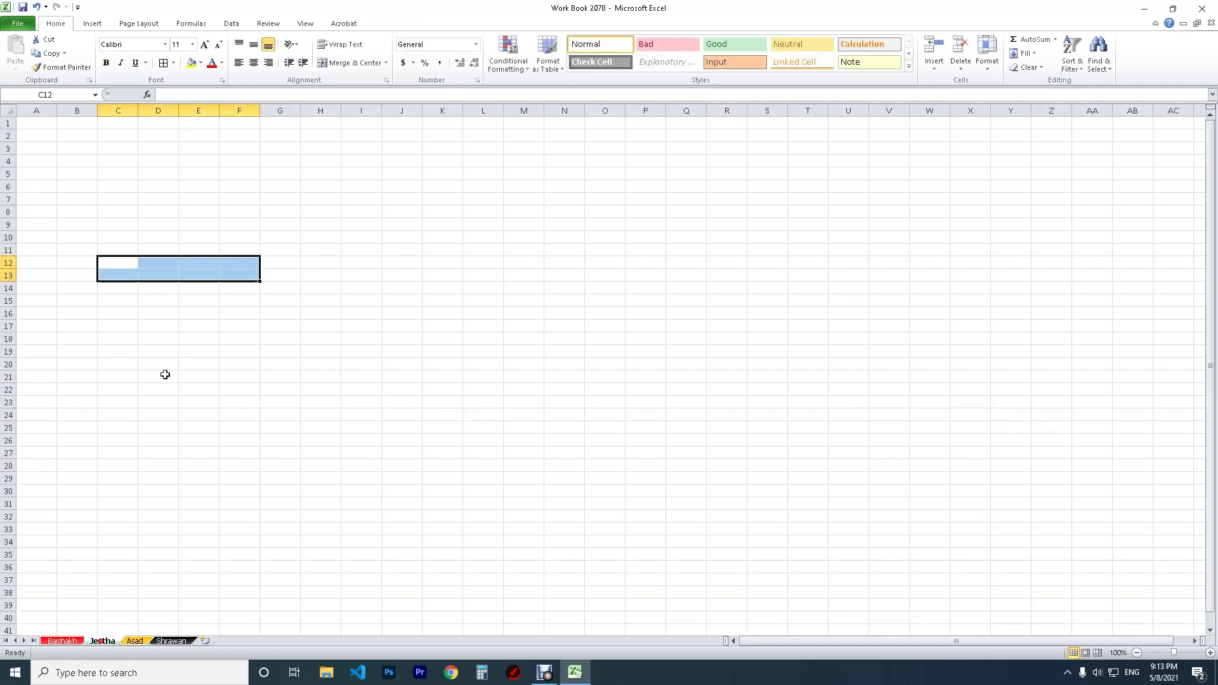
Step: Enter the headings SN, NAME and Class across C12:E12
click(106, 264)
text(SN)
key(Tab)
text(N)
key(Tab)
text(CLa)
key(Tab)
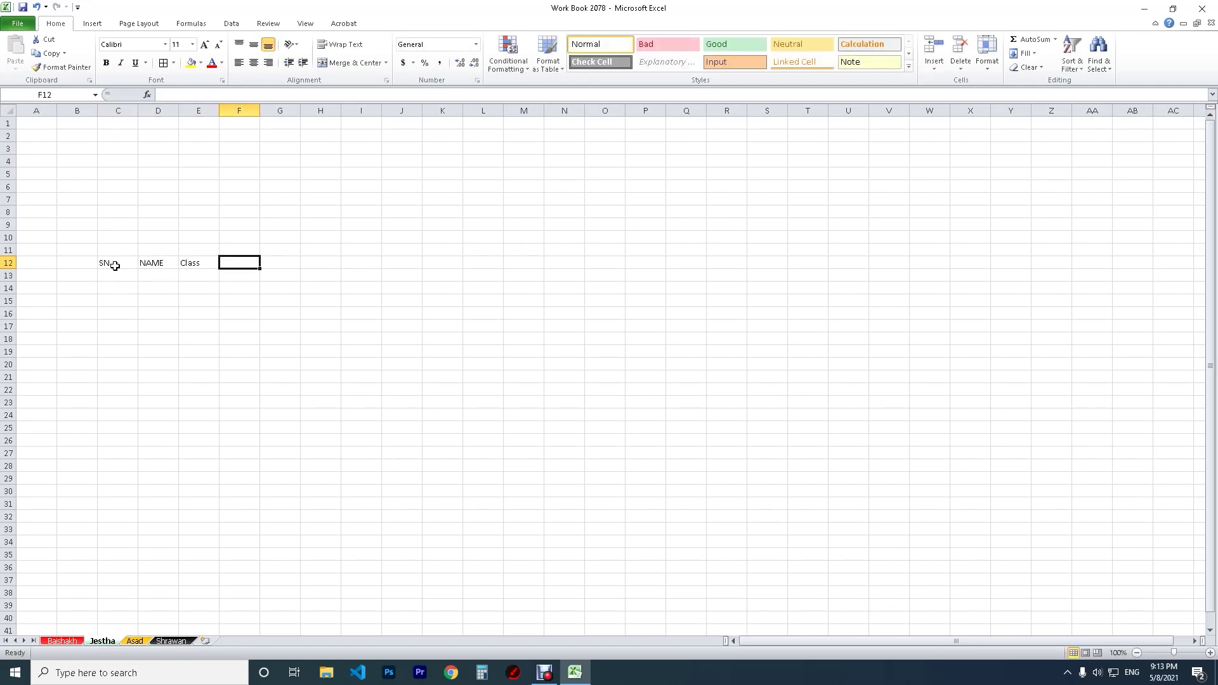
key(shift+Tab)
key(shift+Tab)
key(shift+Tab)
key(Return)
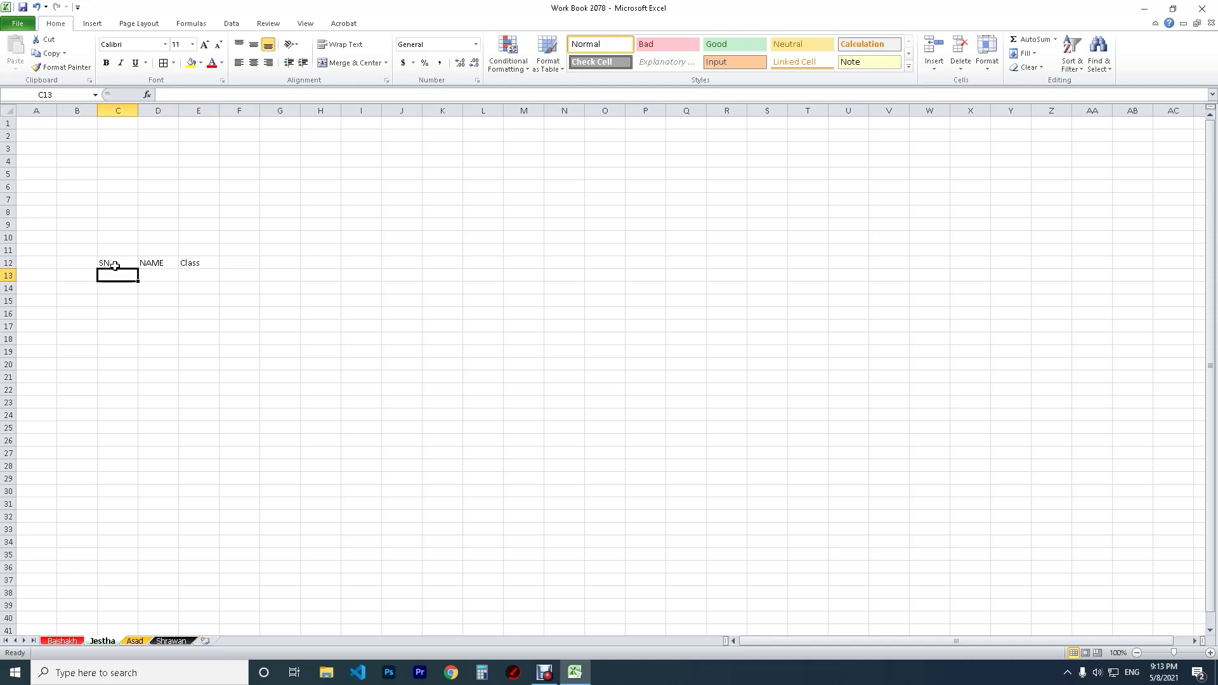
Step: Type serial numbers 1 to 5 into C13:C17, then select and clear them
text(1)
key(Return)
text(2)
key(Return)
text(3)
key(Return)
text(4)
key(Return)
text(5)
key(Return)
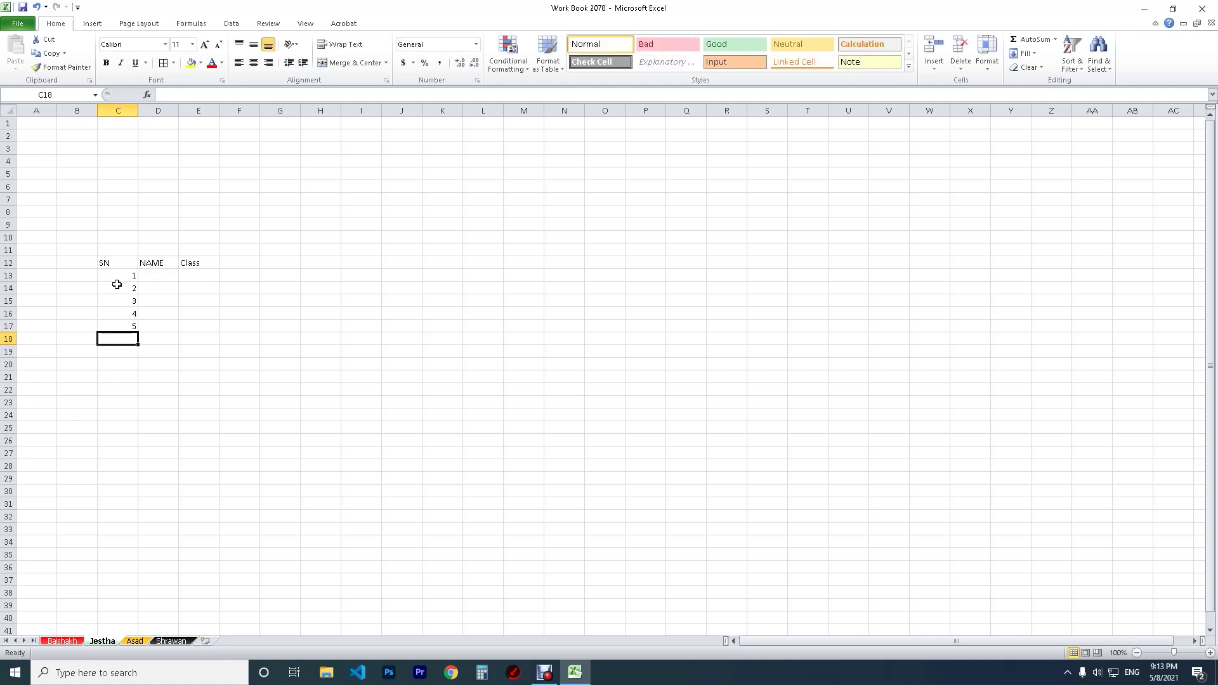
drag(115, 278, 114, 323)
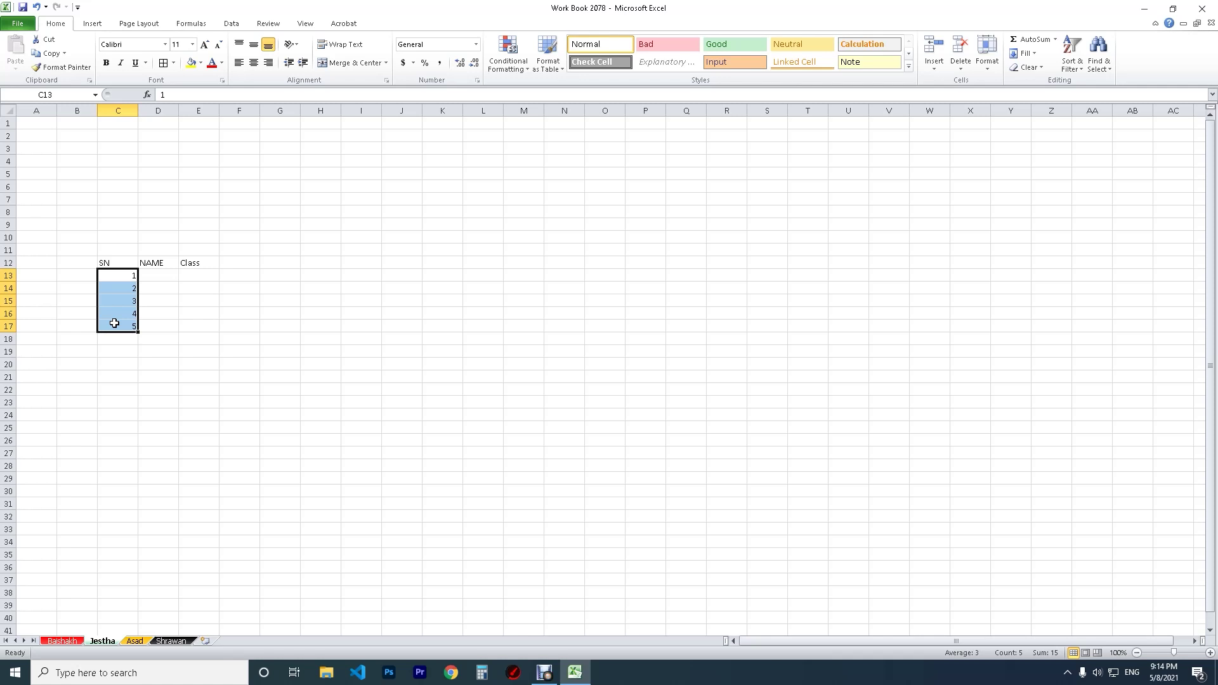
key(Delete)
Step: Enter 1 and 2 in C13:C14 and autofill the SN numbering down to 30
click(111, 274)
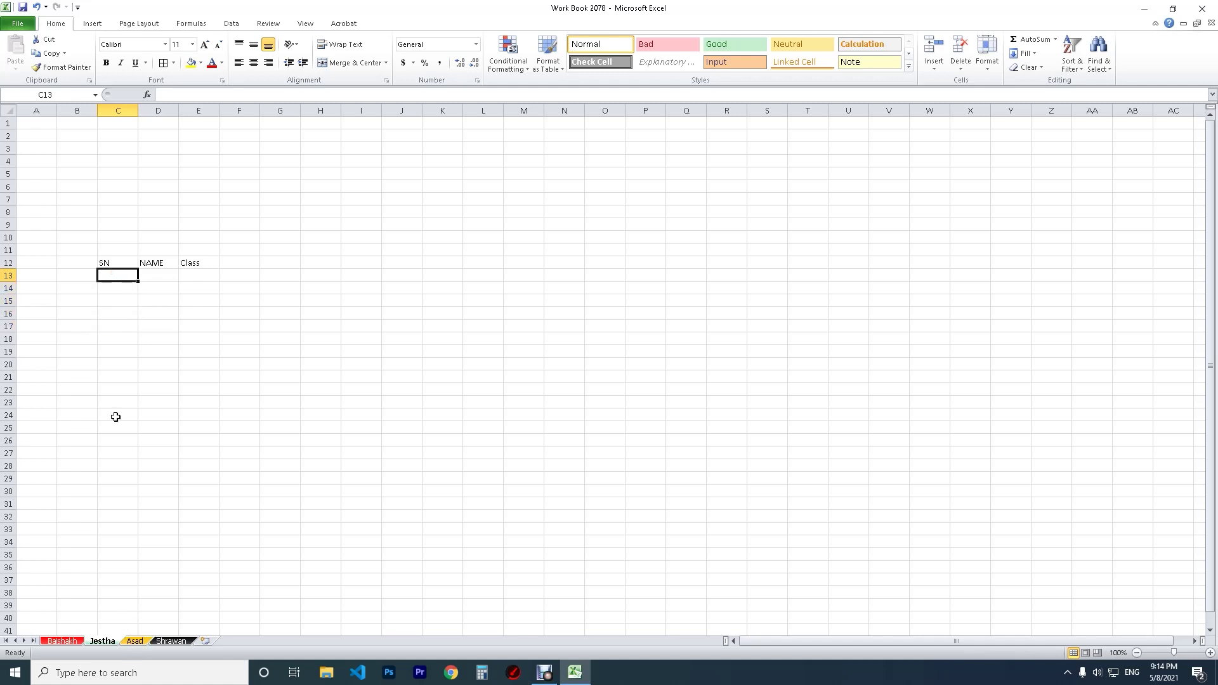
text(1)
key(Return)
text(2)
key(Return)
drag(121, 277, 123, 286)
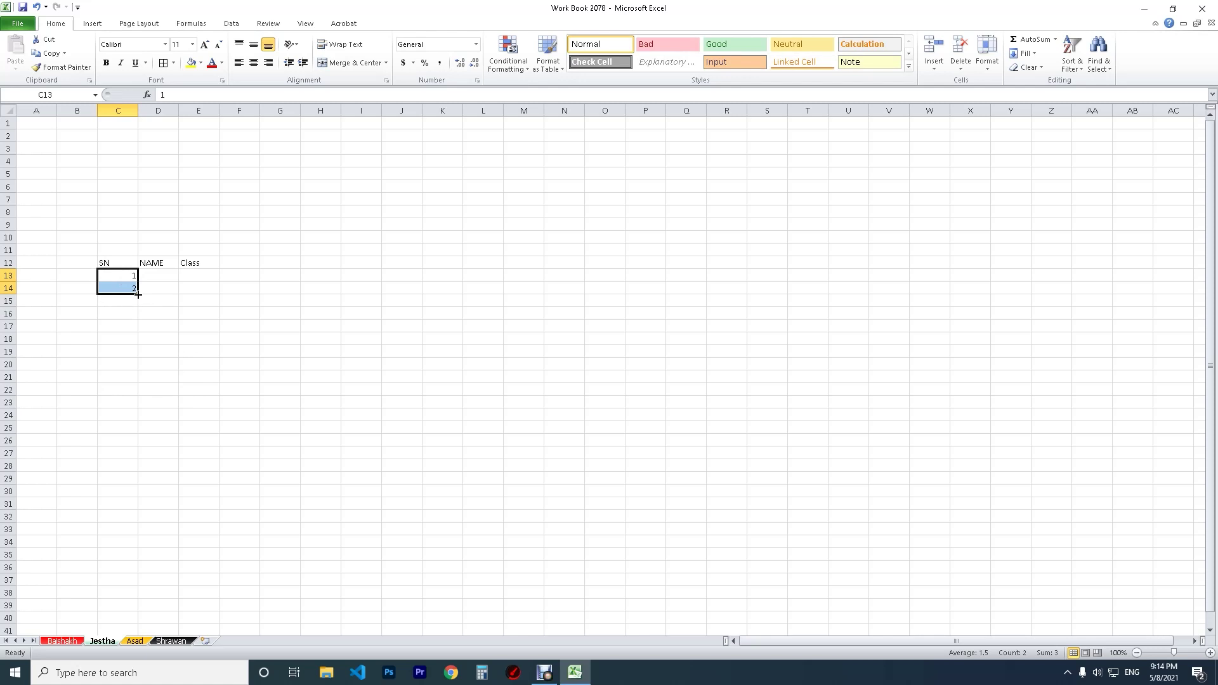
drag(138, 294, 135, 571)
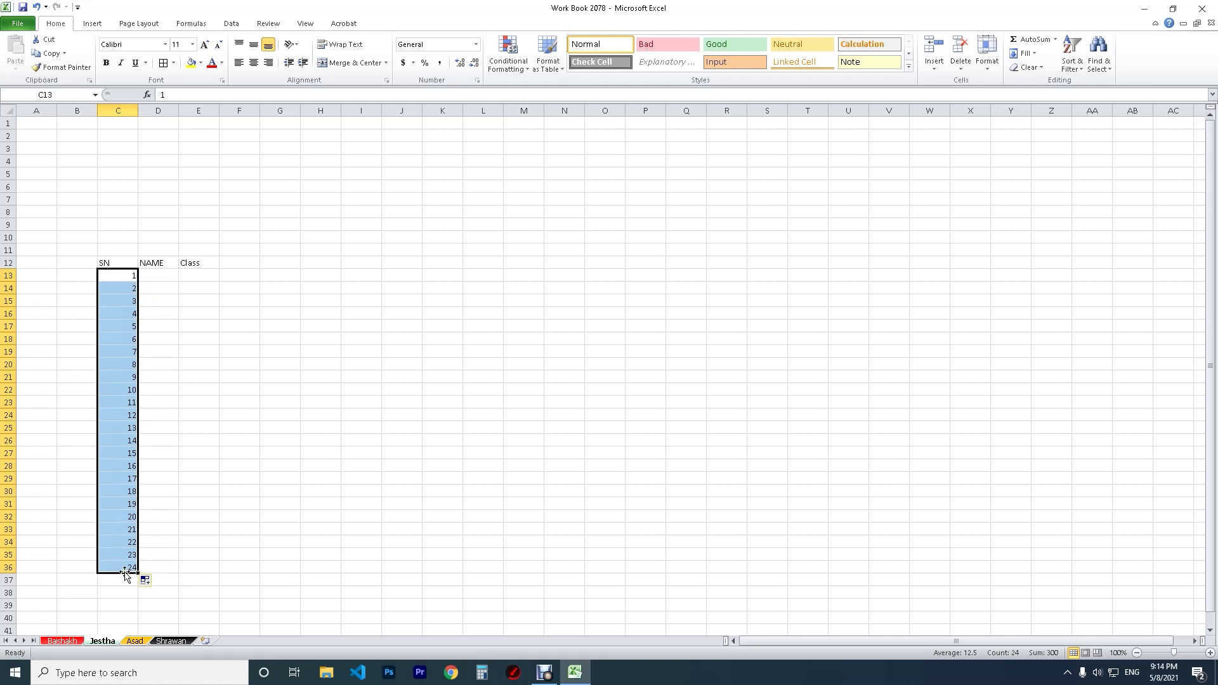
drag(126, 574, 116, 587)
Step: Type Jan in H12 and autofill the months through Dec down to H23
click(310, 252)
text(Jan)
key(Return)
click(331, 252)
mouse_move(337, 255)
mouse_down()
mouse_move(325, 419)
mouse_move(324, 397)
mouse_up()
click(322, 431)
click(412, 240)
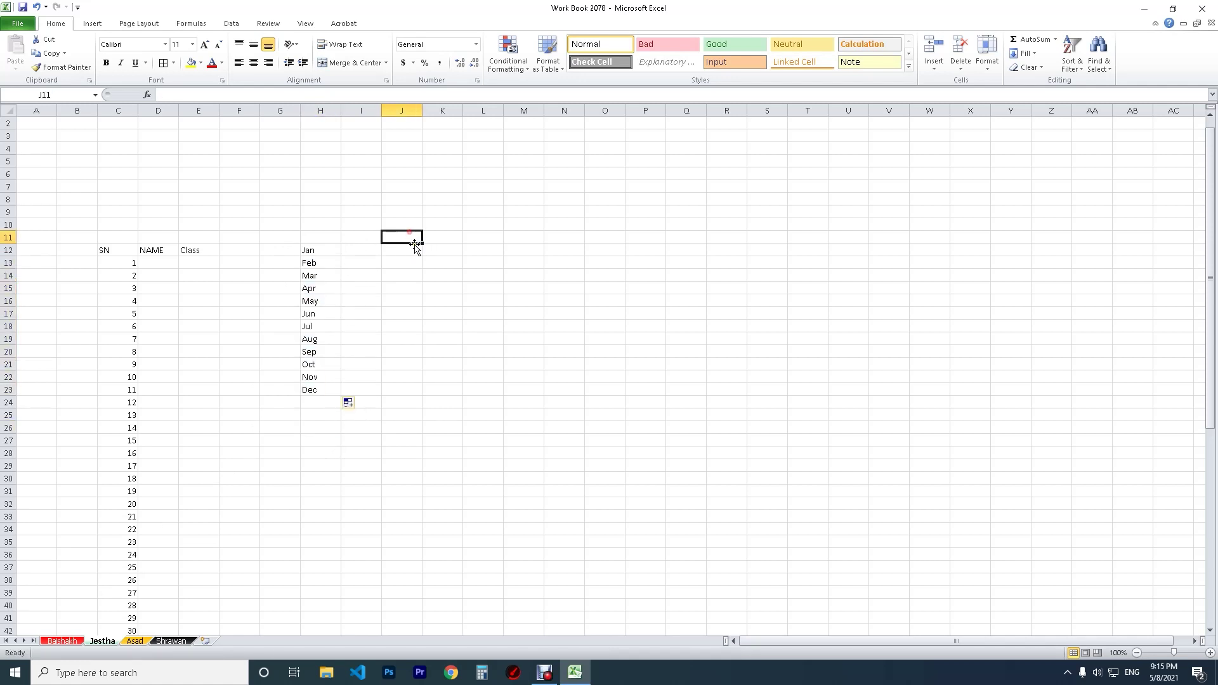
Step: Enter Sunday in J12 and fill Monday through Saturday down to J18
click(401, 249)
text(S)
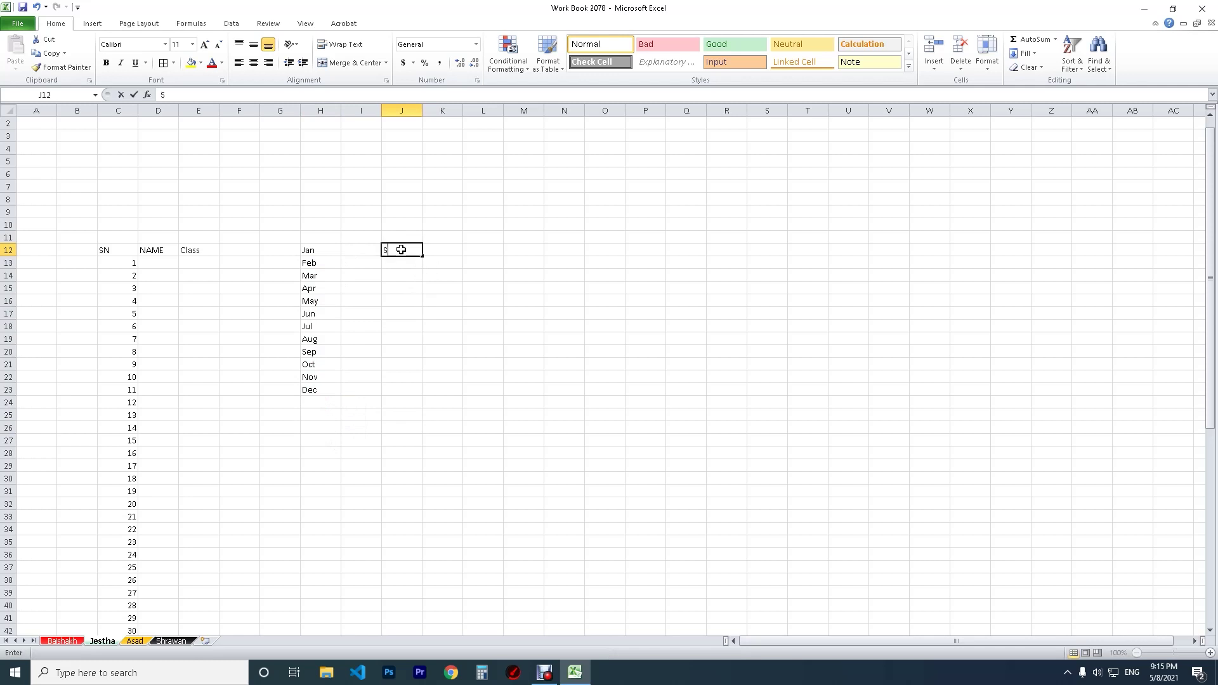
text(unday)
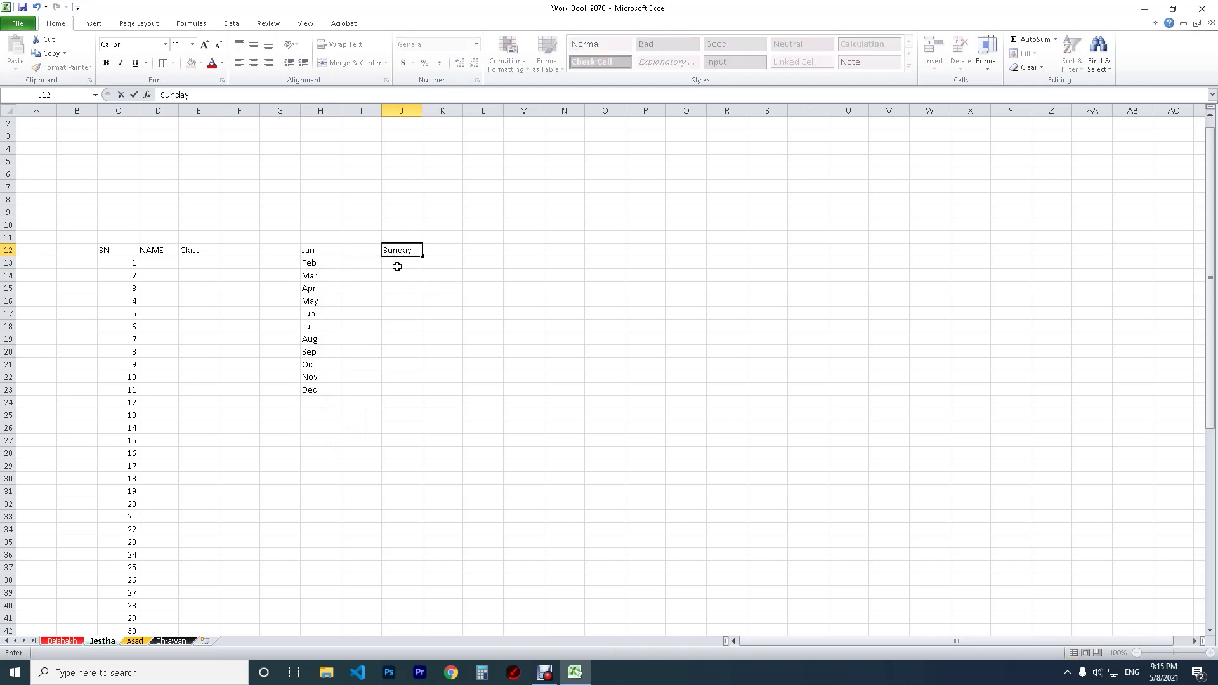
key(Return)
key(Up)
drag(419, 257, 417, 335)
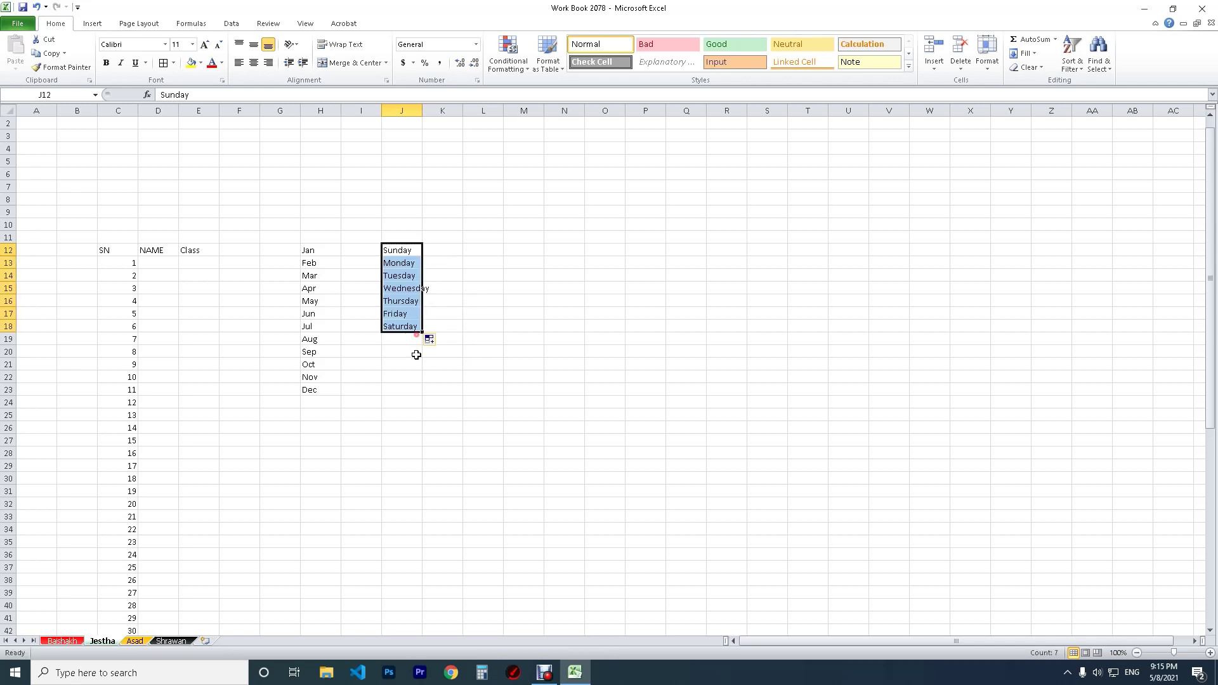
Step: Enter Jan in J27 and fill Feb through Dec across row 27 to U27
click(385, 446)
text(Jan)
key(Return)
click(421, 442)
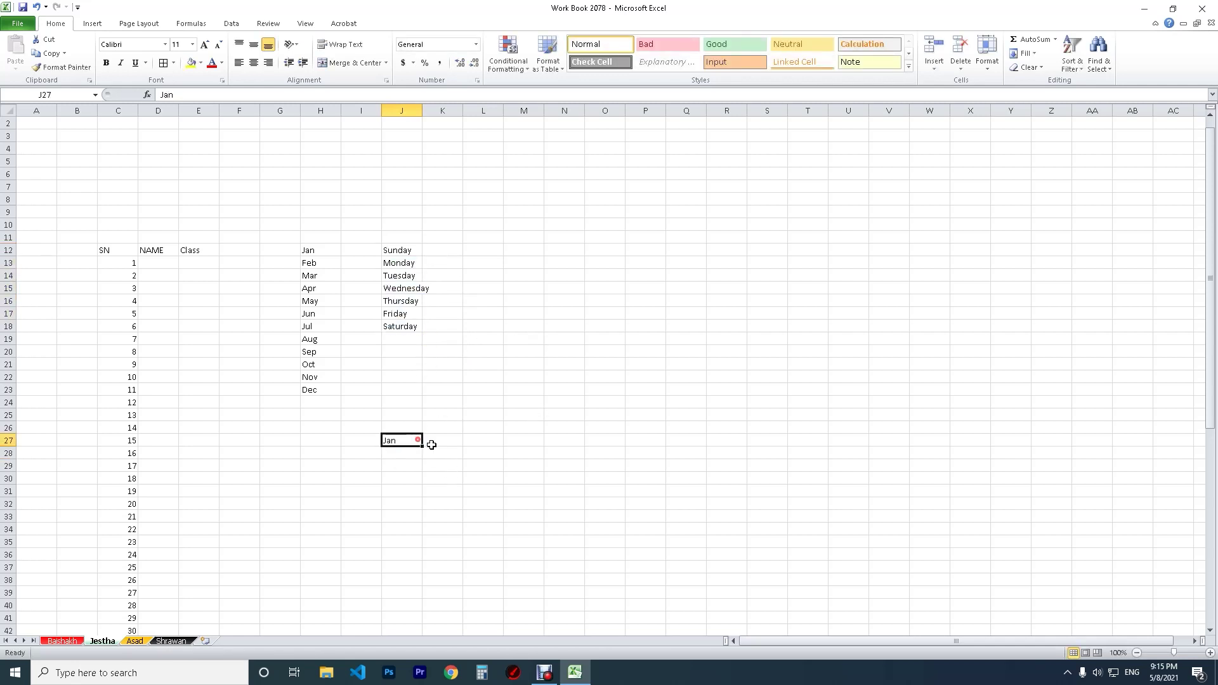
drag(424, 449, 962, 453)
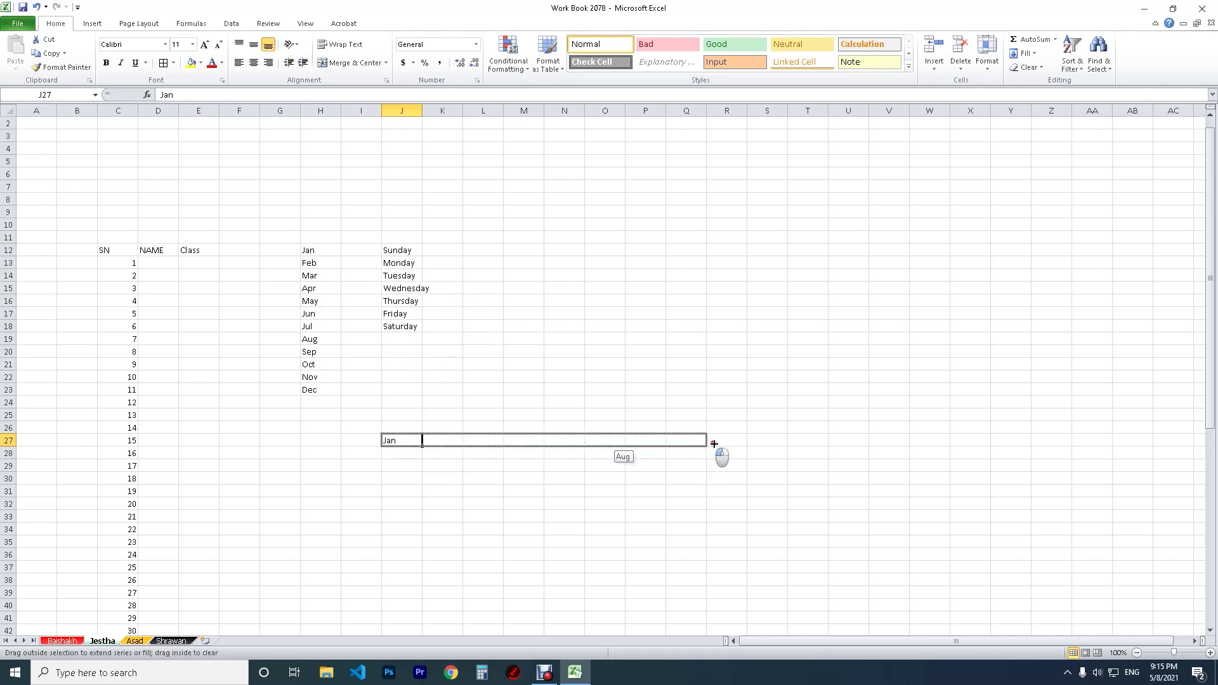
drag(962, 453, 882, 454)
click(740, 516)
Step: Enter Sun in O8, fill Mon–Sat down to O14 and Mon–Wed across to R8
click(602, 198)
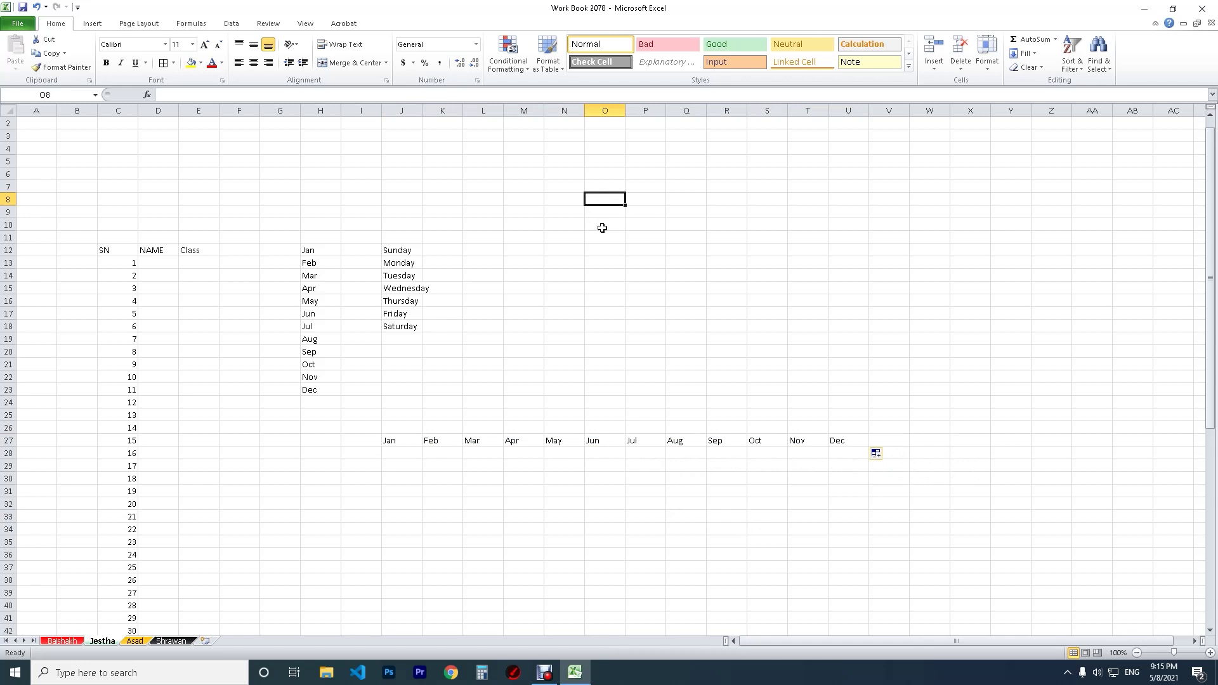
text(Sun)
click(631, 221)
click(612, 198)
drag(625, 207, 625, 283)
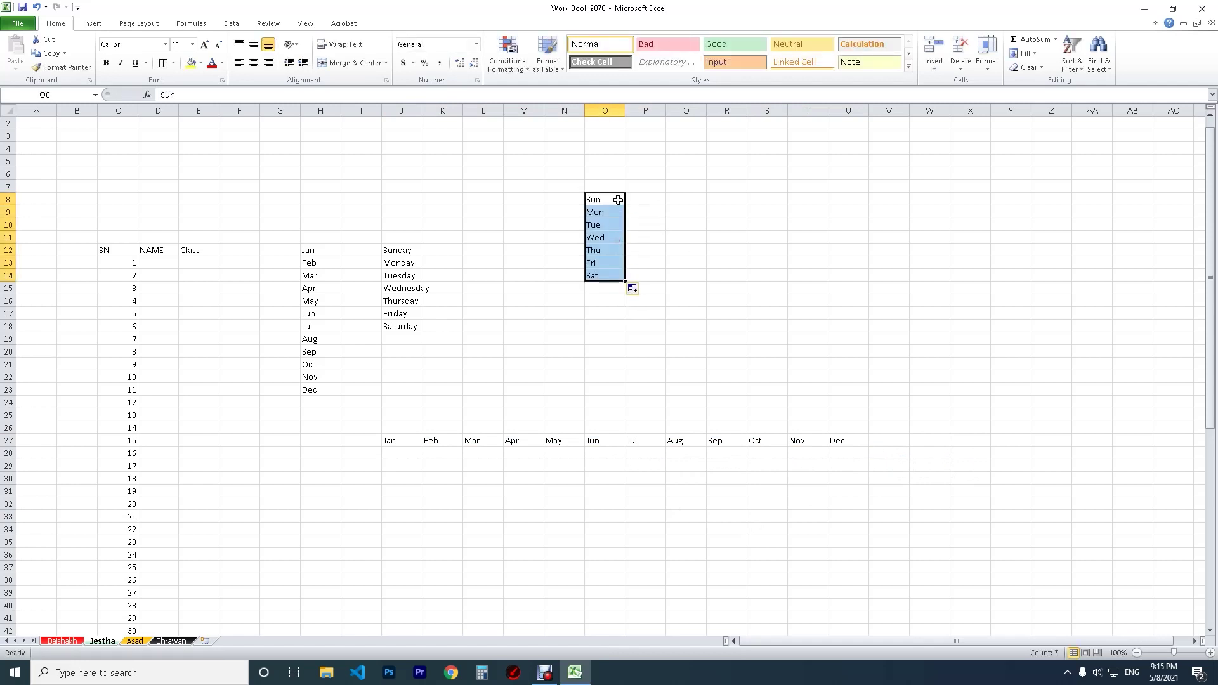
drag(697, 207, 736, 207)
click(809, 284)
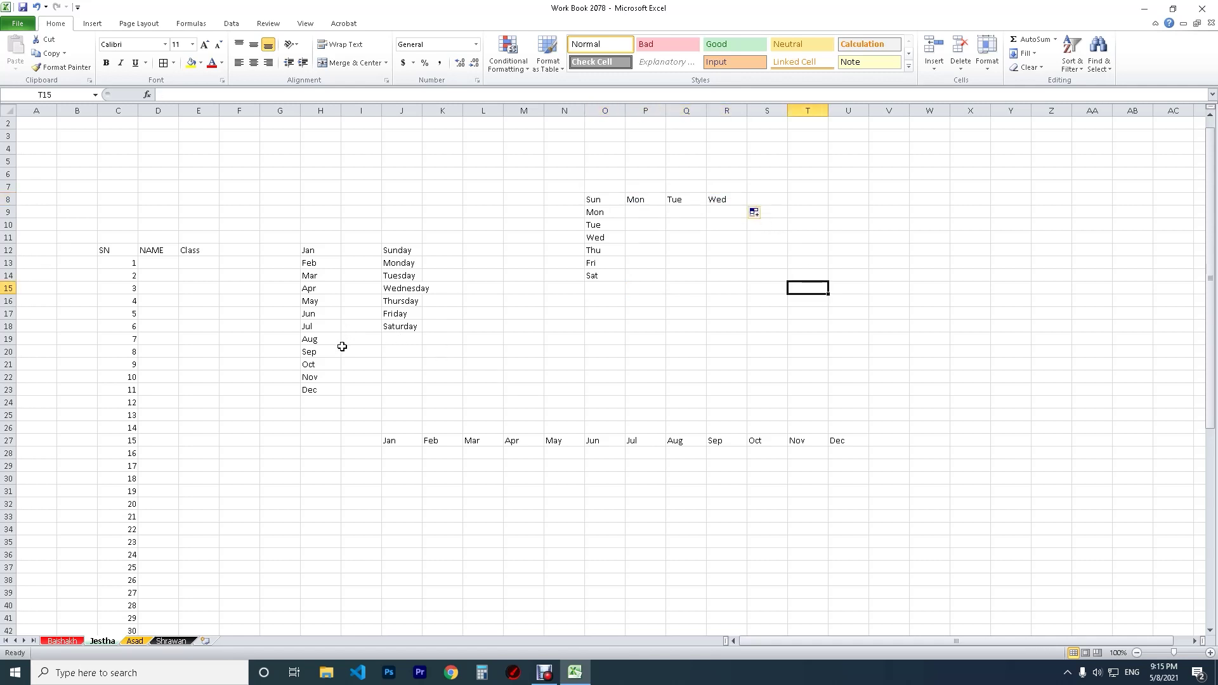
Step: Select the Jan–Sep months in H12:H20, narrow to the Jan cell, then clear the selection
drag(316, 262, 316, 359)
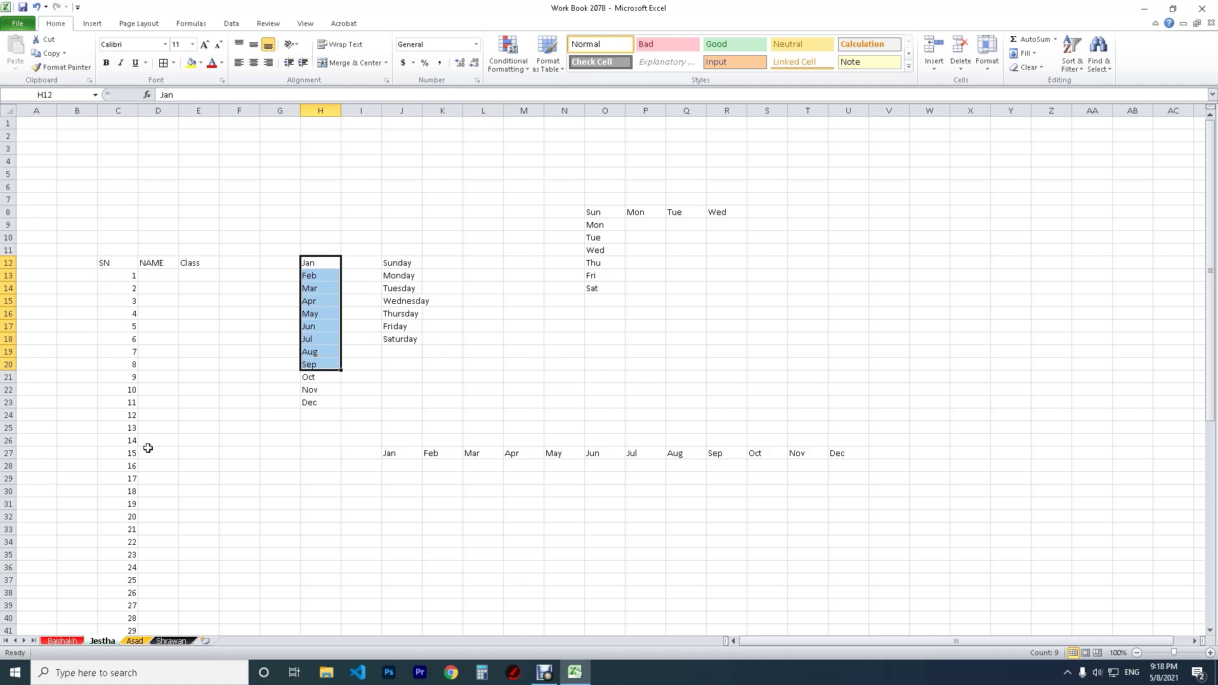
click(329, 265)
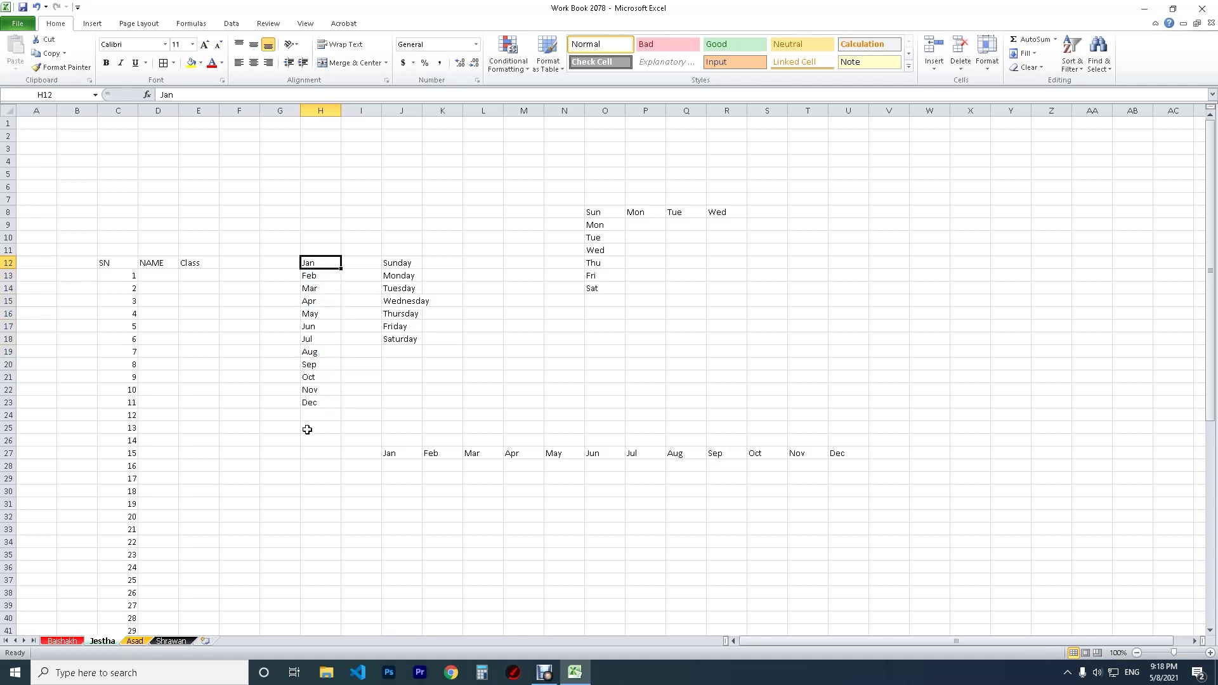
click(495, 379)
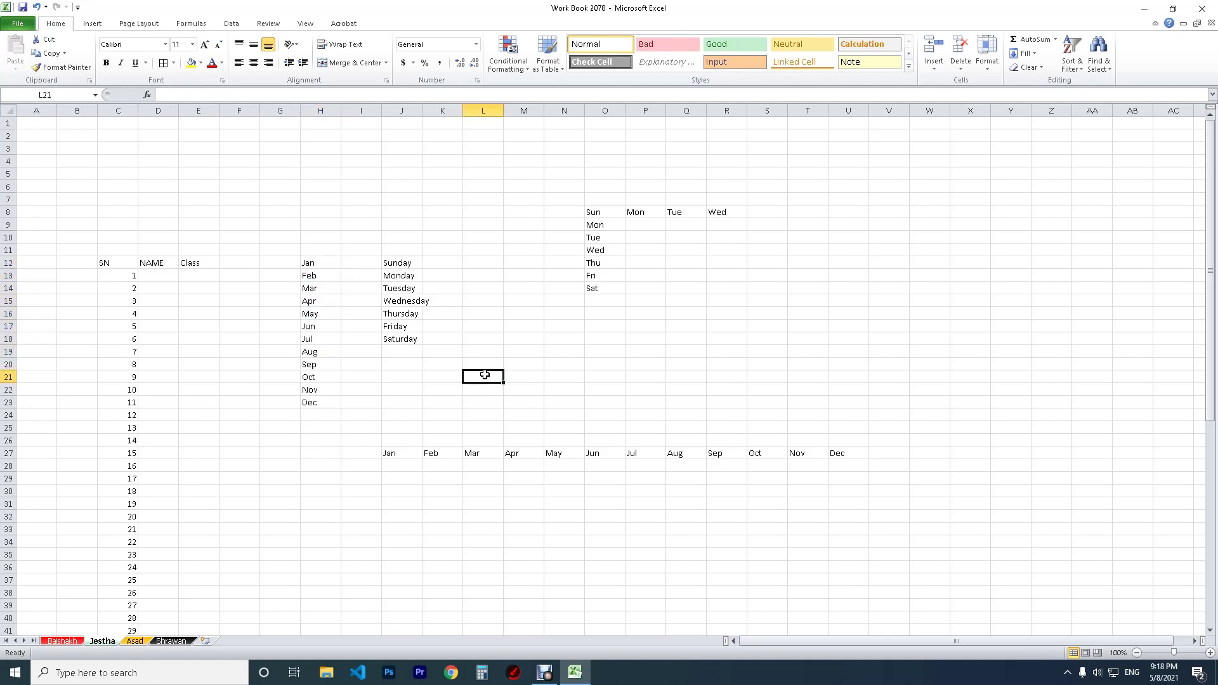